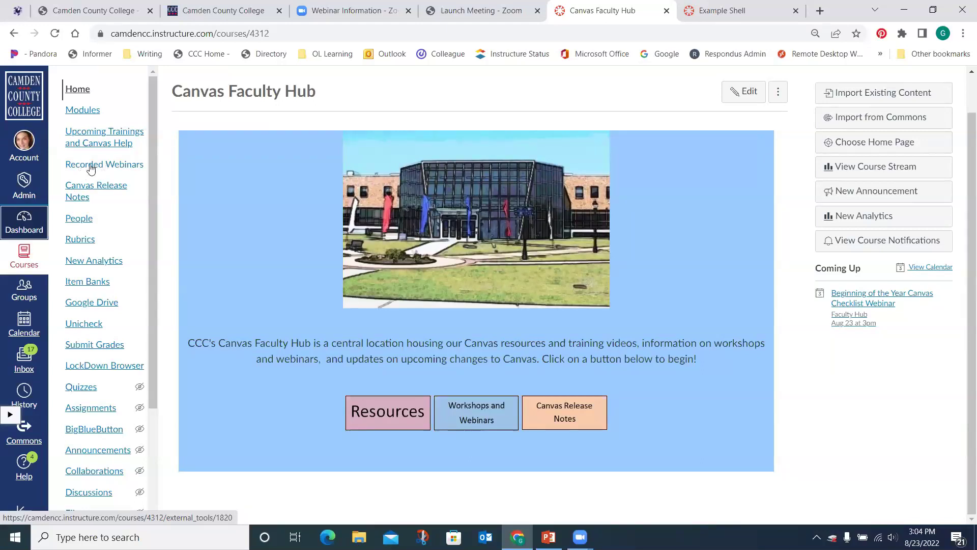
# Open the Faculty Hub's Resources to show the Canvas module's Course Content and Organization items
pyautogui.click(367, 423)
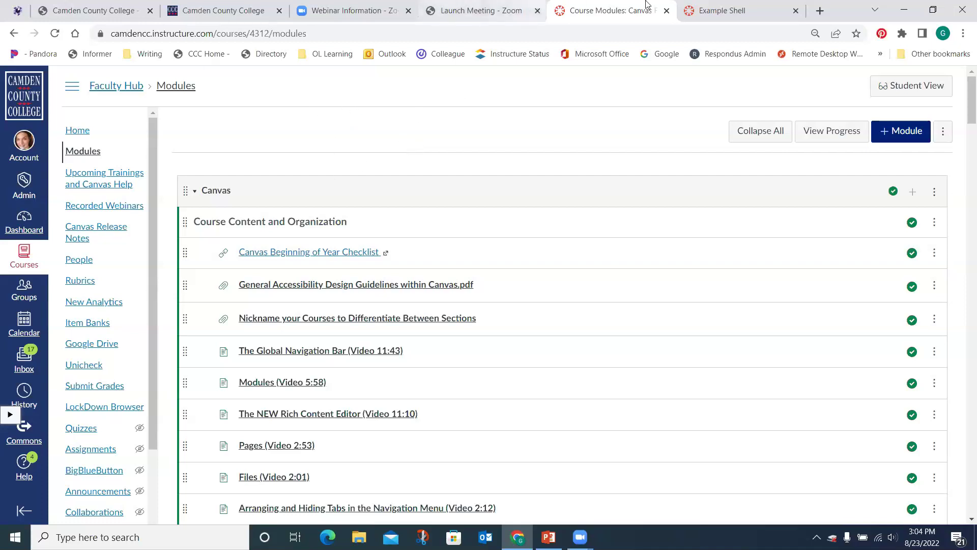
# Switch to the Example Shell course and open its Settings to review Course Details
pyautogui.click(726, 12)
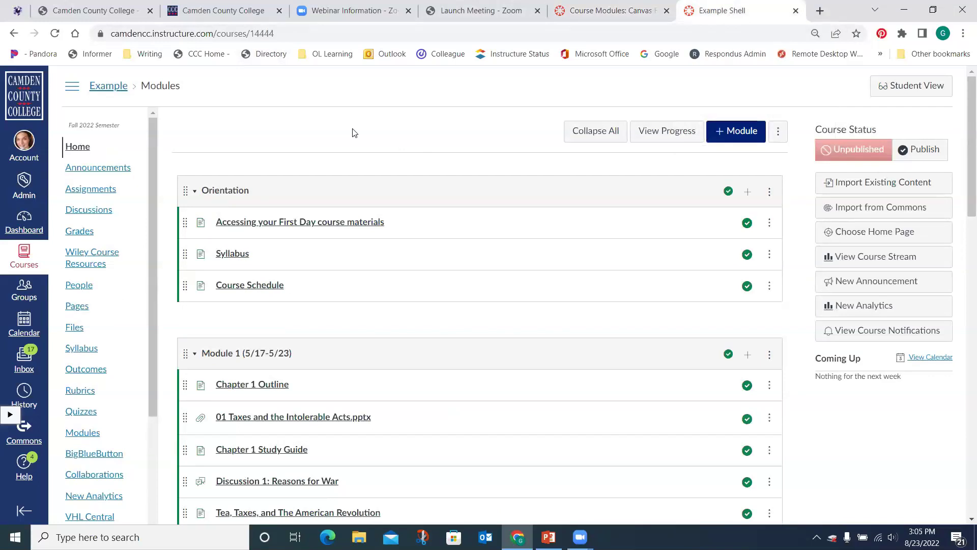
pyautogui.moveTo(153, 124); pyautogui.dragTo(157, 341)
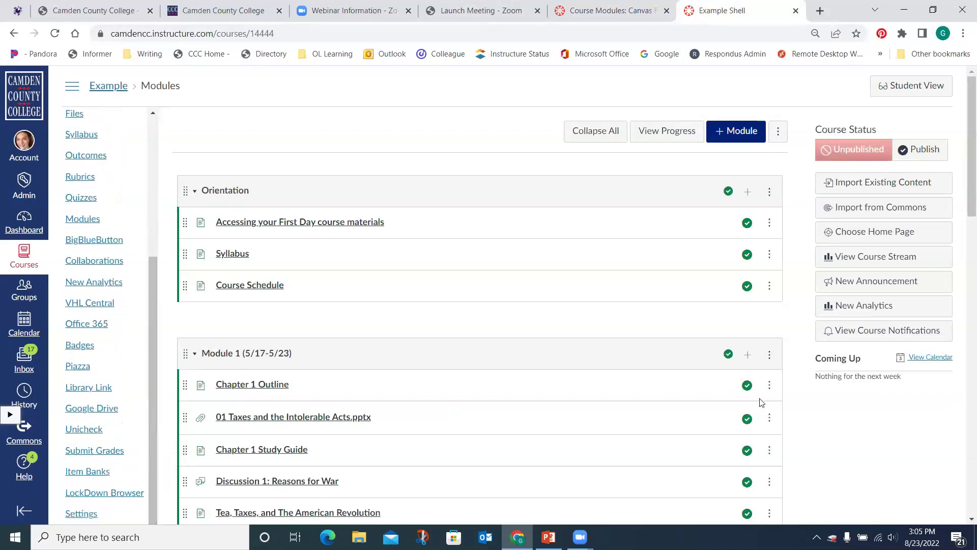
pyautogui.scroll(-1, 611, 432)
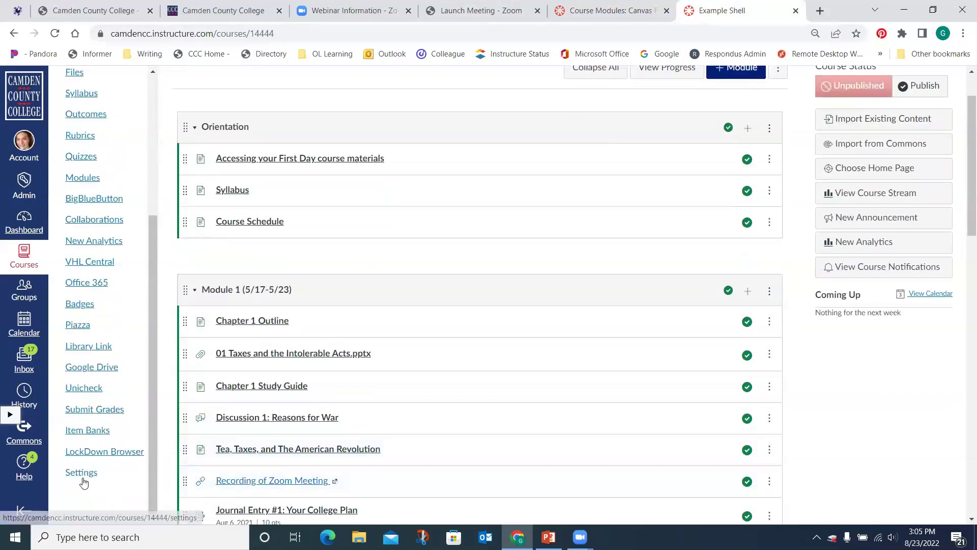
pyautogui.click(82, 475)
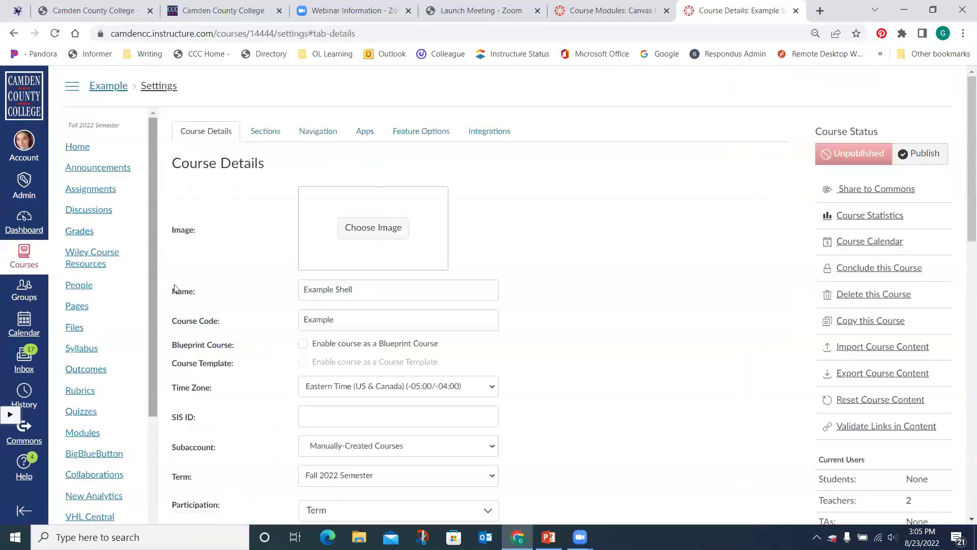
pyautogui.scroll(-4, 147, 237)
pyautogui.scroll(4, 147, 237)
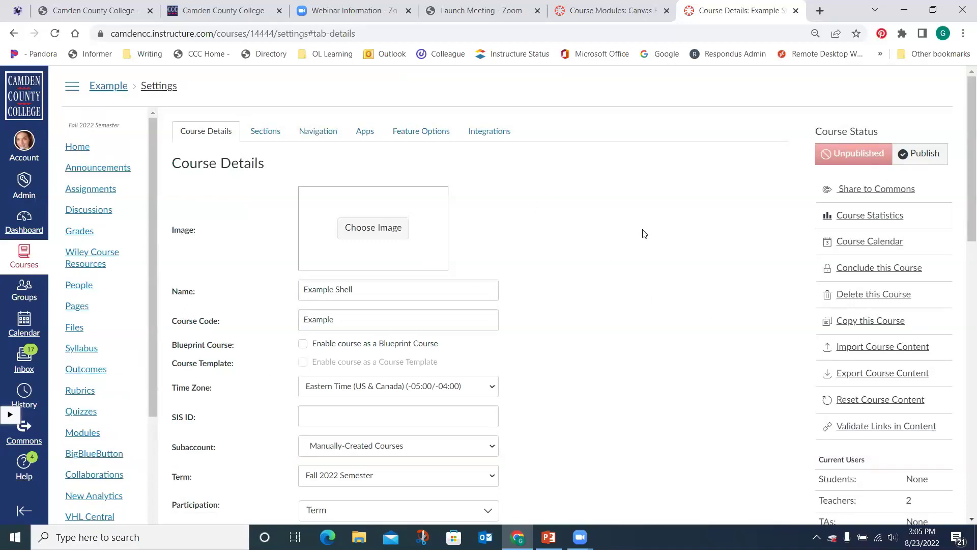
pyautogui.scroll(-4, 643, 233)
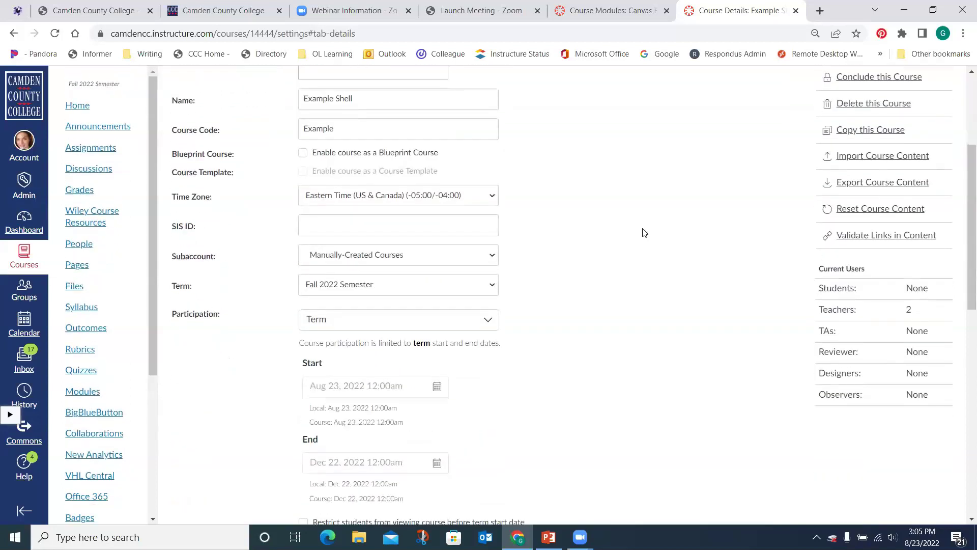
pyautogui.scroll(-3, 623, 239)
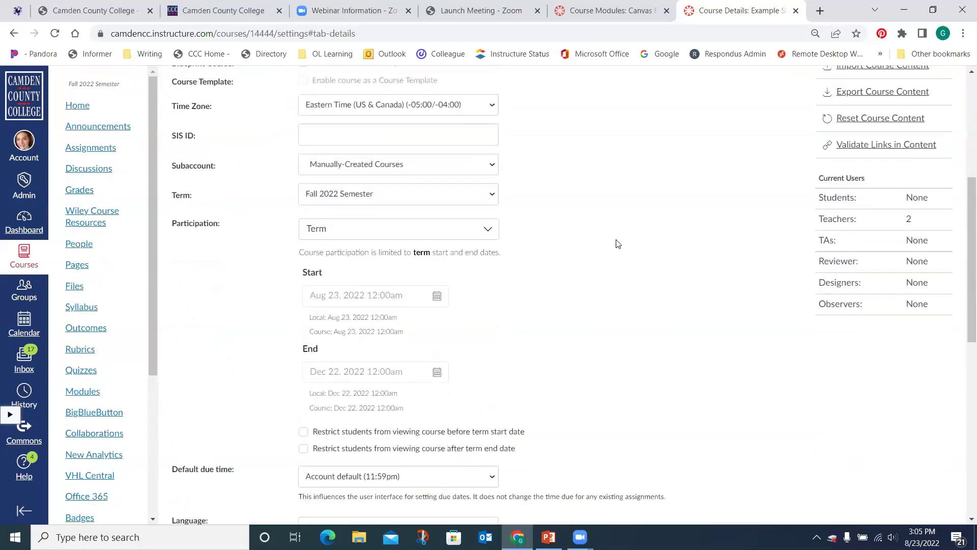
pyautogui.scroll(-1, 615, 250)
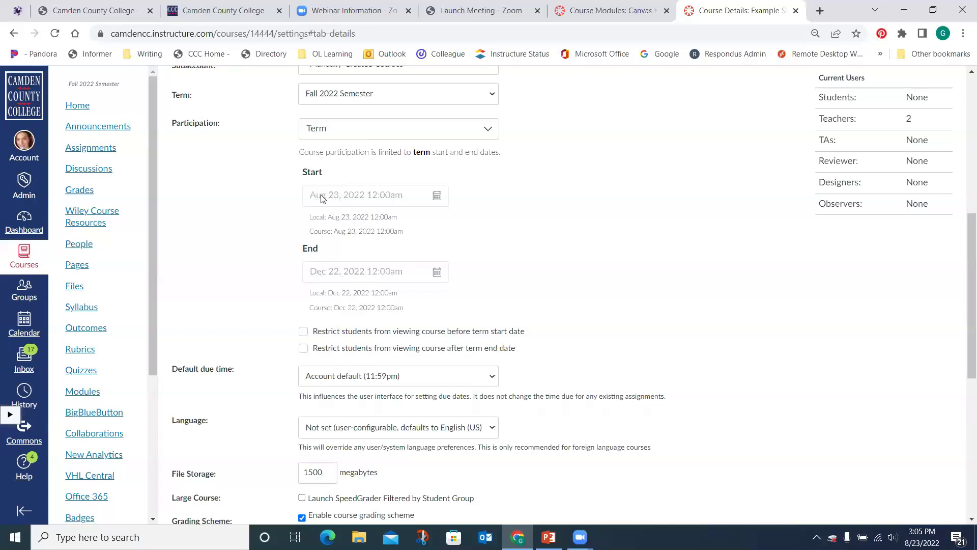
# Set participation to Course dates, leaving both before-start and after-end viewing restrictions unchecked
pyautogui.click(487, 132)
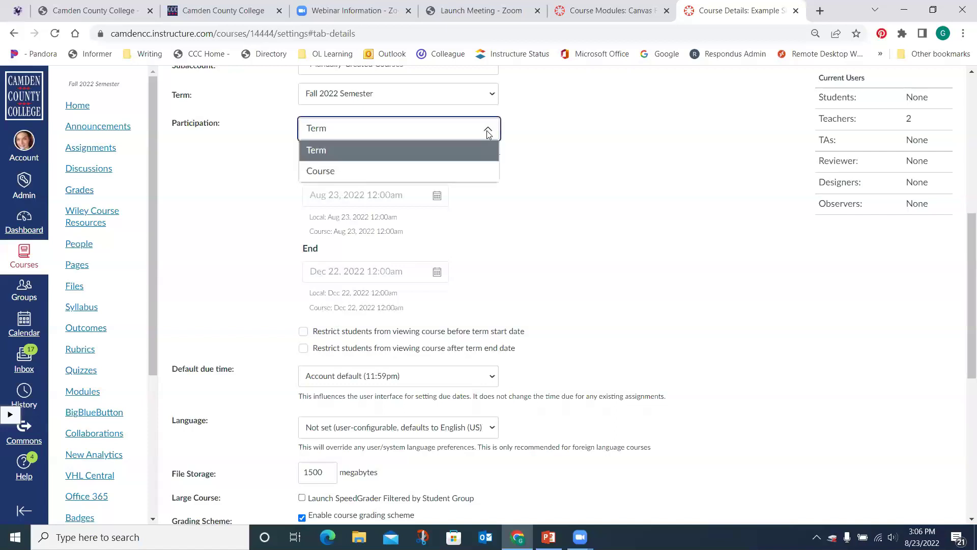
pyautogui.click(314, 173)
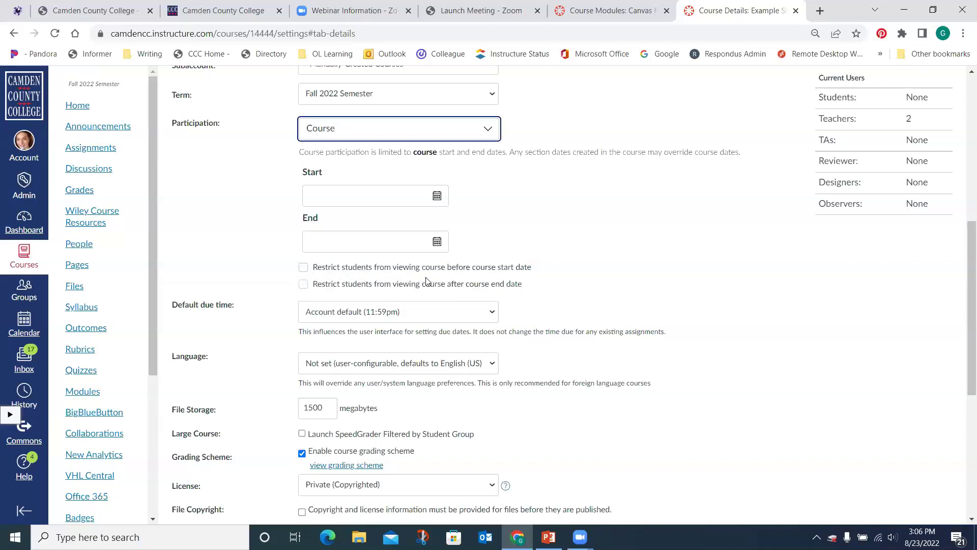
pyautogui.click(304, 268)
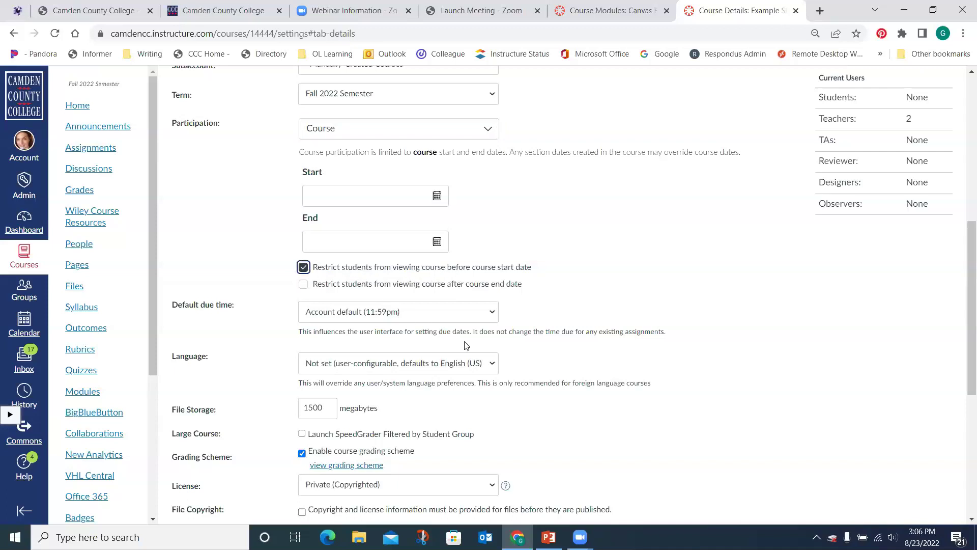
pyautogui.click(304, 285)
pyautogui.click(304, 286)
pyautogui.click(304, 268)
pyautogui.scroll(-3, 670, 247)
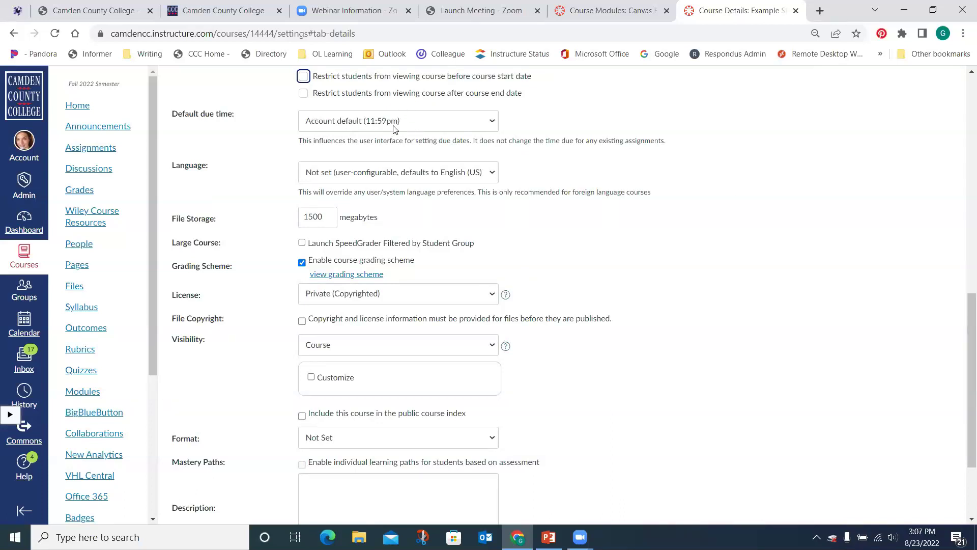
# Check the default due time choices without changing them, then go to the People roster
pyautogui.click(492, 124)
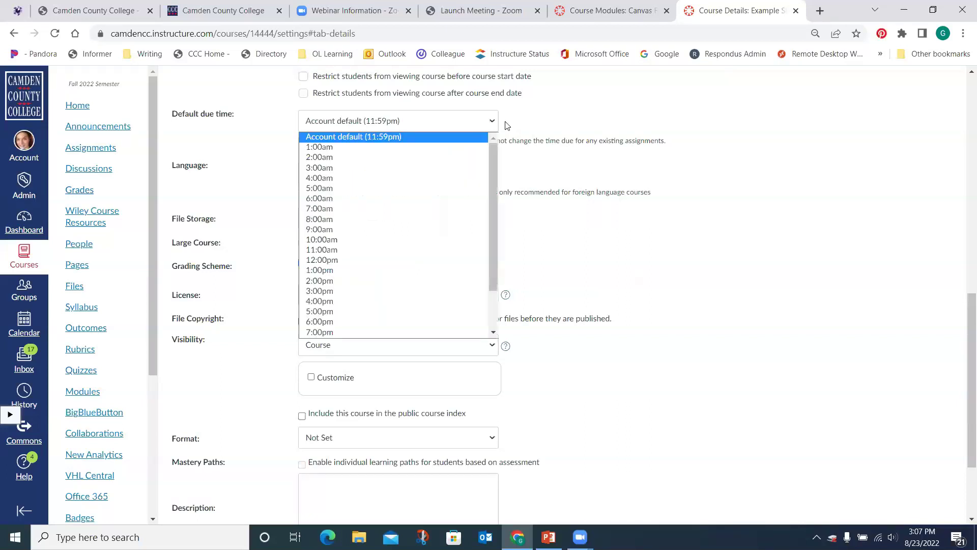
pyautogui.click(536, 126)
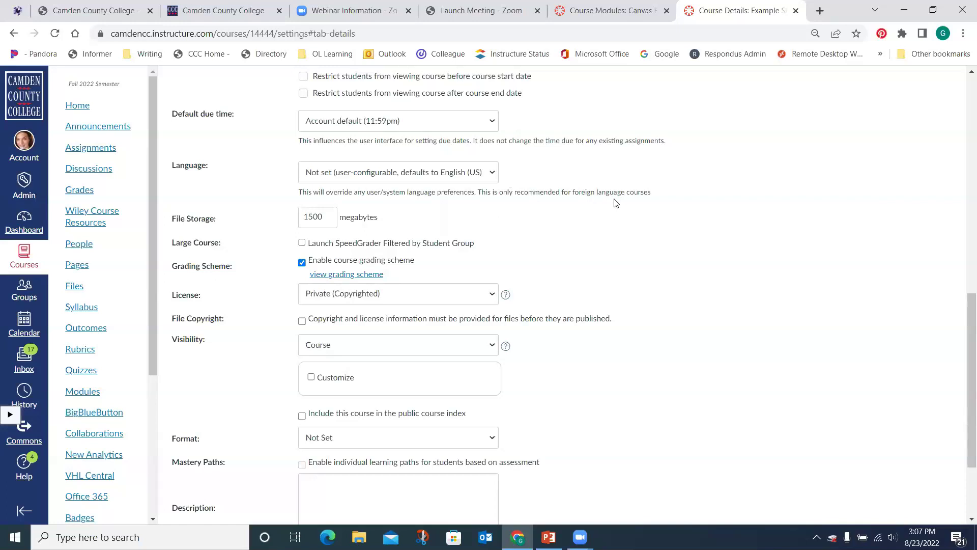
pyautogui.scroll(-1, 616, 203)
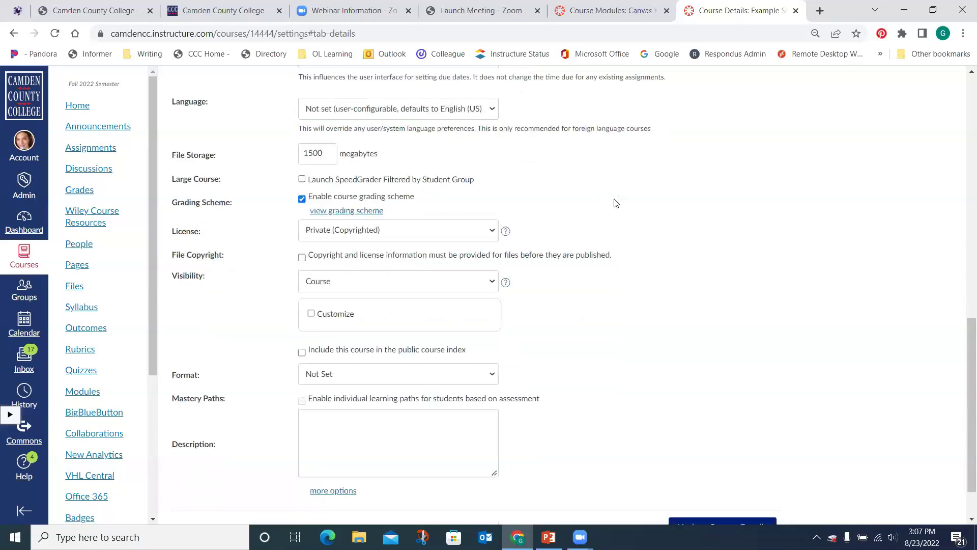
pyautogui.click(81, 245)
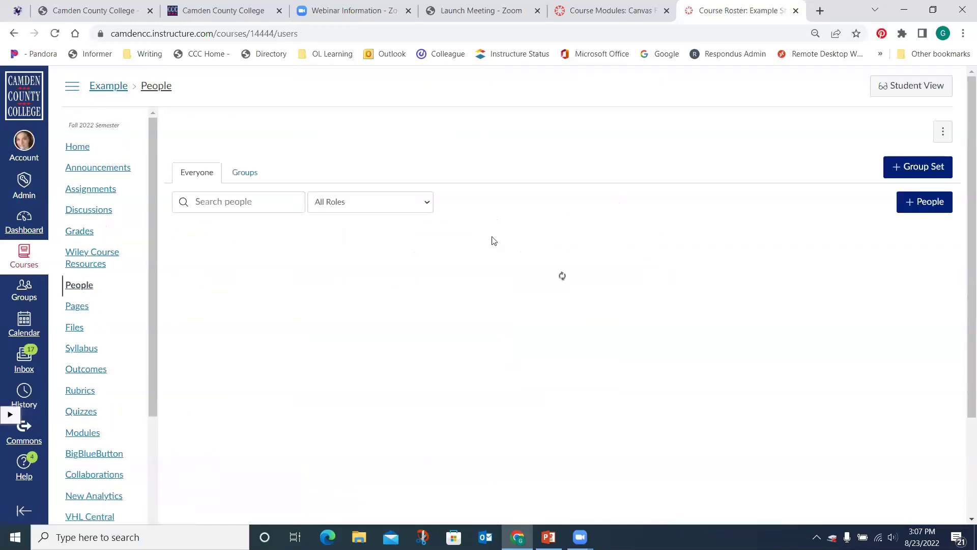
# Start acting as the enrolled teacher from their profile's account details
pyautogui.click(239, 302)
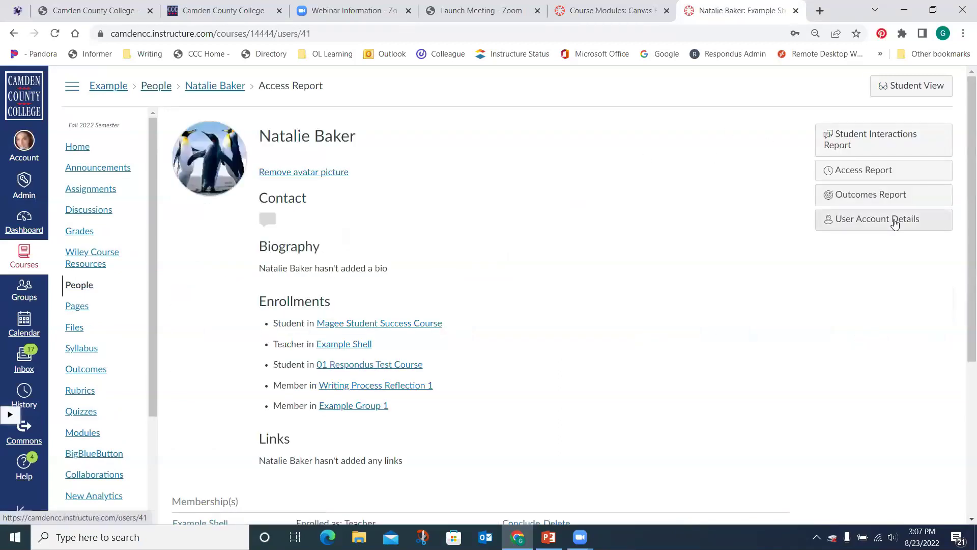
pyautogui.click(907, 232)
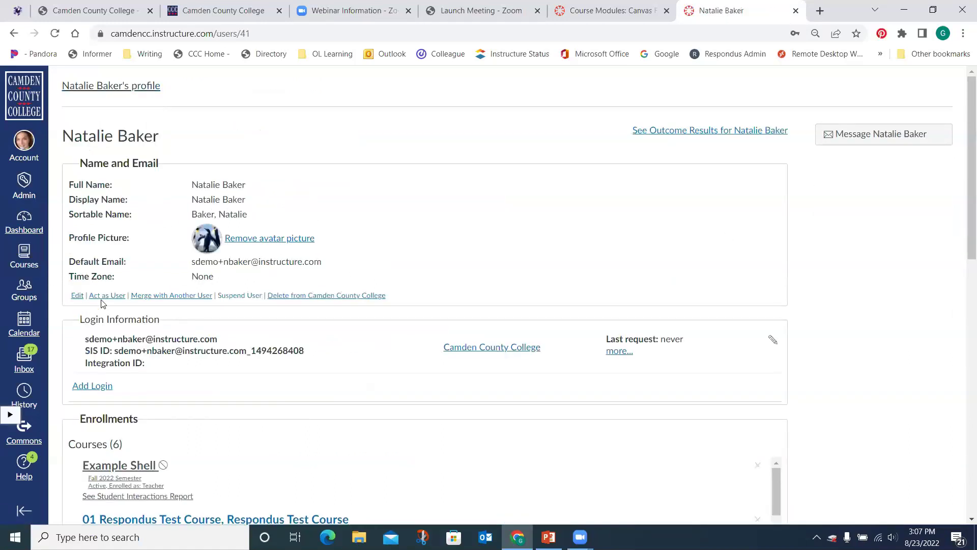
pyautogui.click(106, 296)
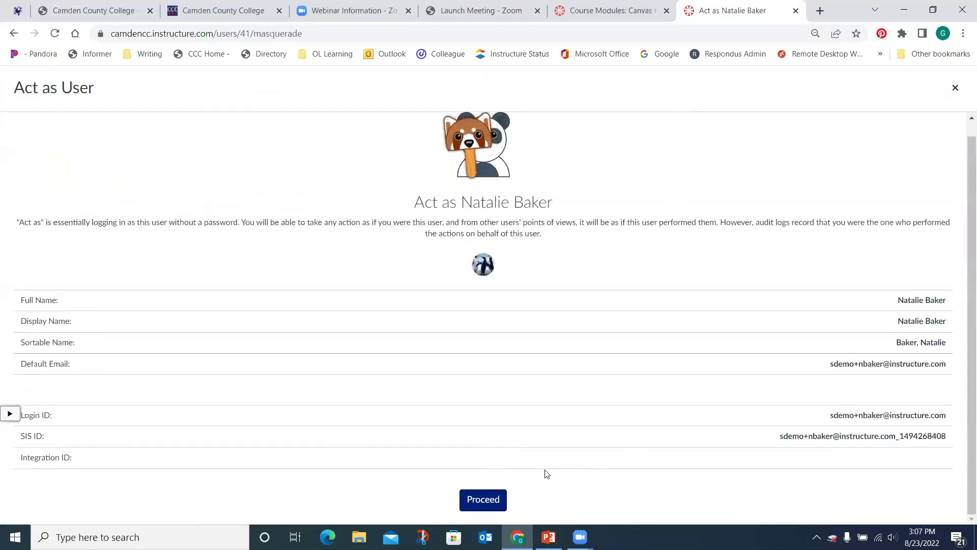
pyautogui.click(483, 500)
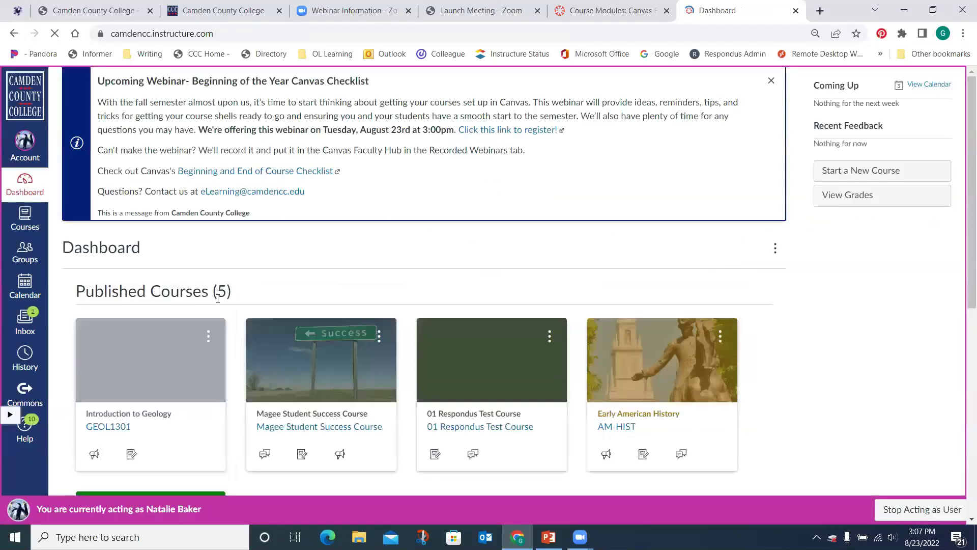
# As that user, open the Example Shell course from the Dashboard and go to its Settings
pyautogui.scroll(-5, 572, 382)
pyautogui.scroll(-3, 355, 367)
pyautogui.click(131, 383)
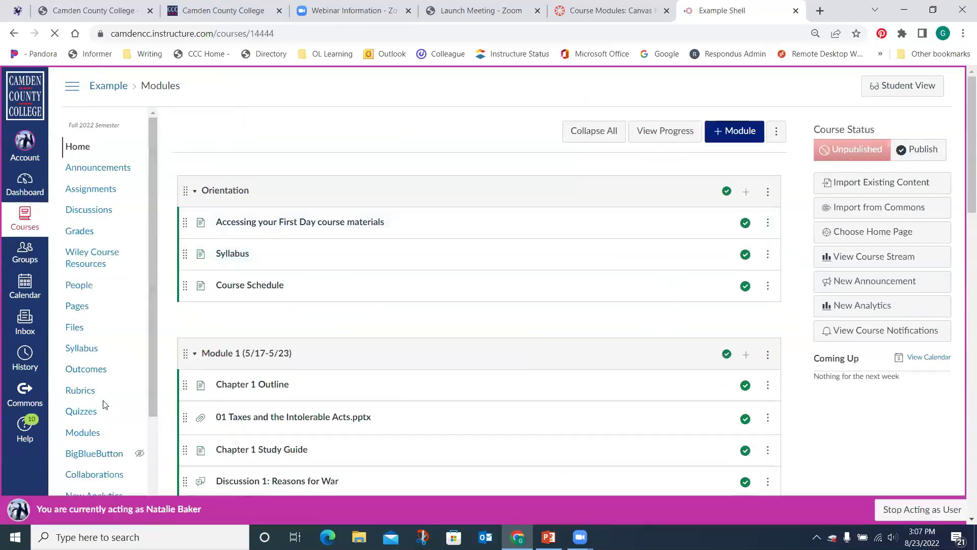
pyautogui.moveTo(149, 286); pyautogui.dragTo(154, 507)
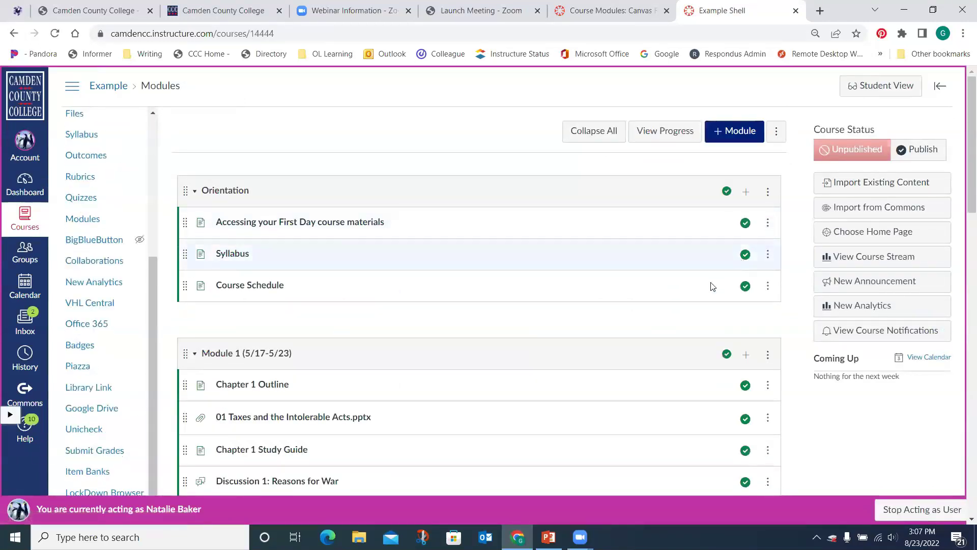
pyautogui.scroll(-3, 709, 284)
pyautogui.click(94, 469)
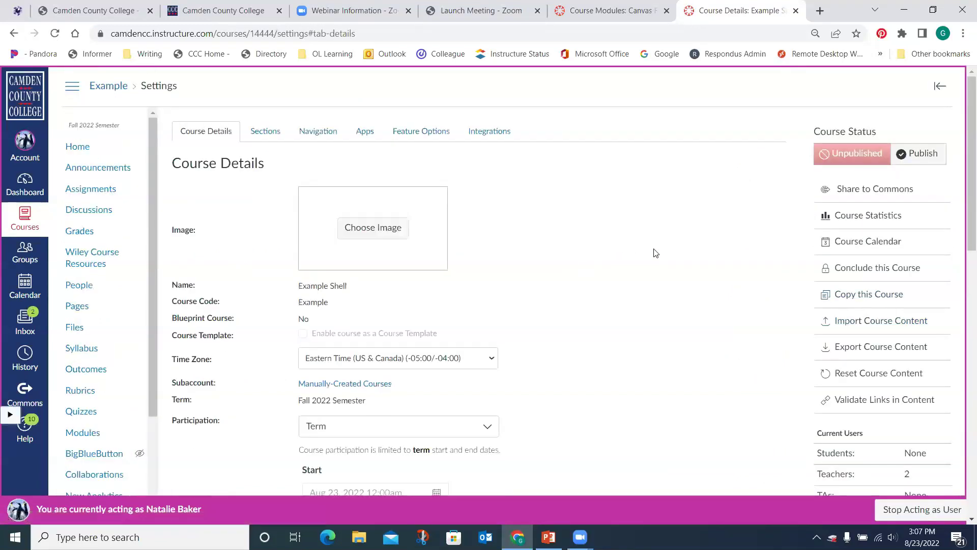
# Keep Enable course grading scheme checked and view the current CCC Standard grading scale
pyautogui.scroll(-7, 652, 257)
pyautogui.scroll(-5, 652, 265)
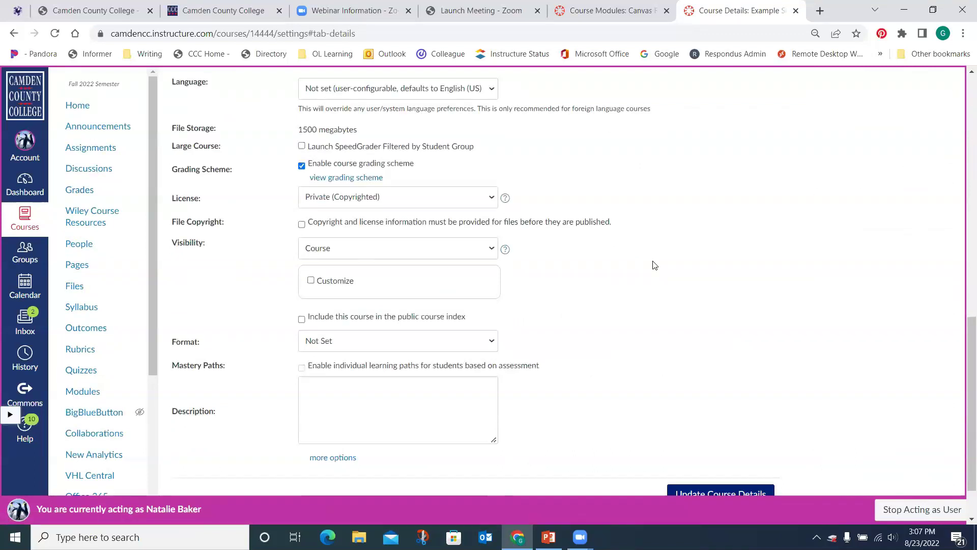
pyautogui.scroll(-2, 654, 265)
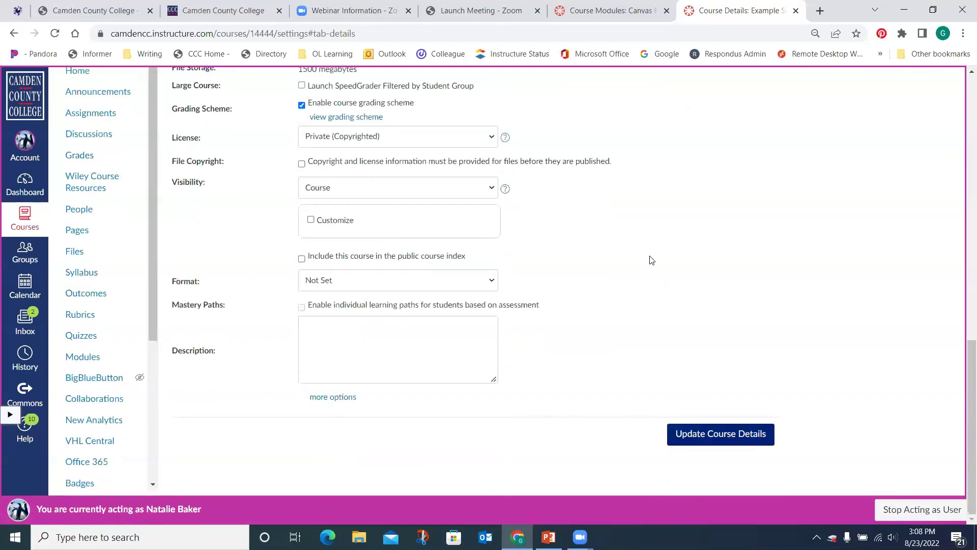
pyautogui.scroll(1, 654, 251)
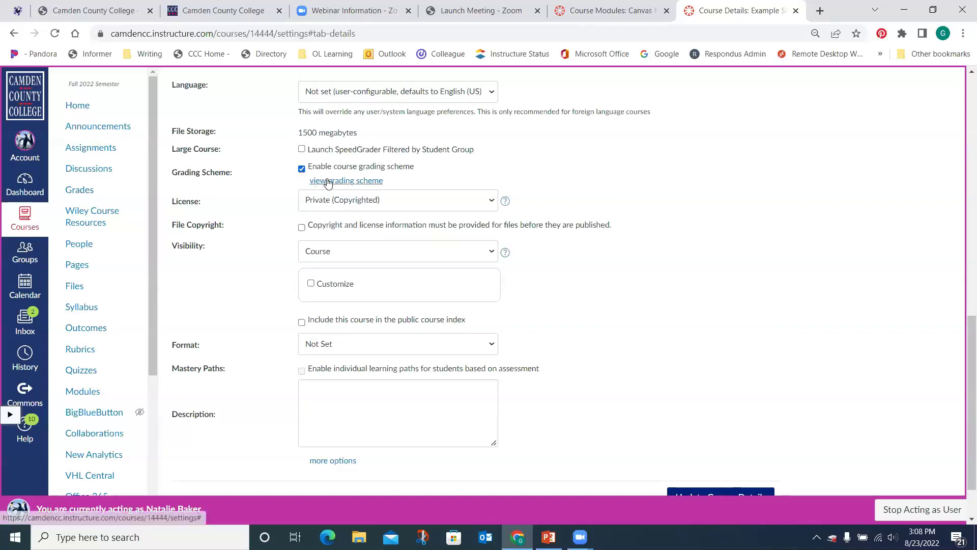
pyautogui.click(302, 169)
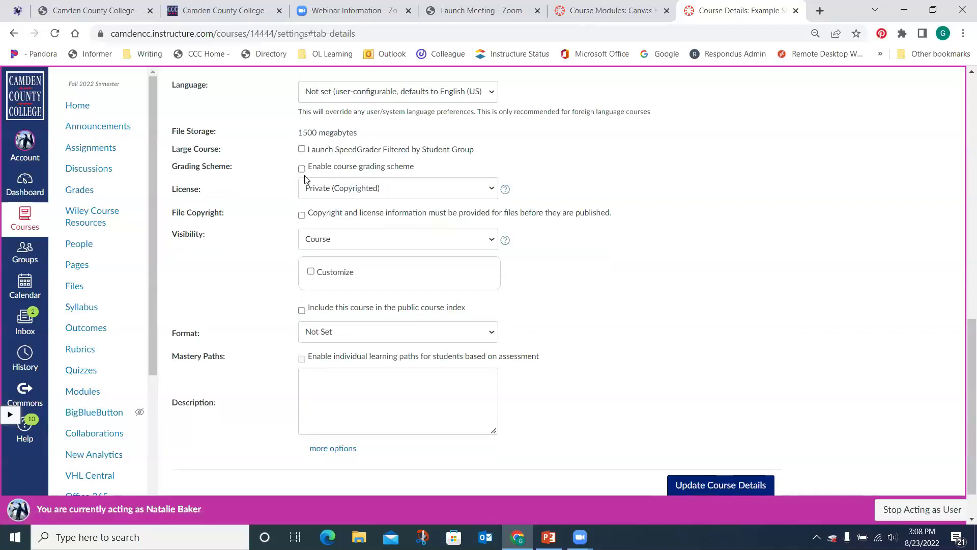
pyautogui.click(302, 169)
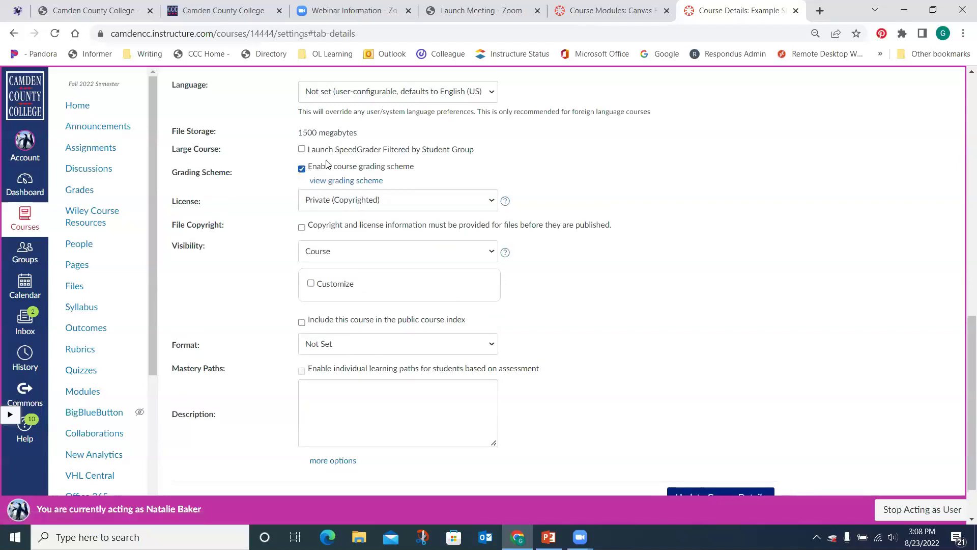
pyautogui.click(351, 182)
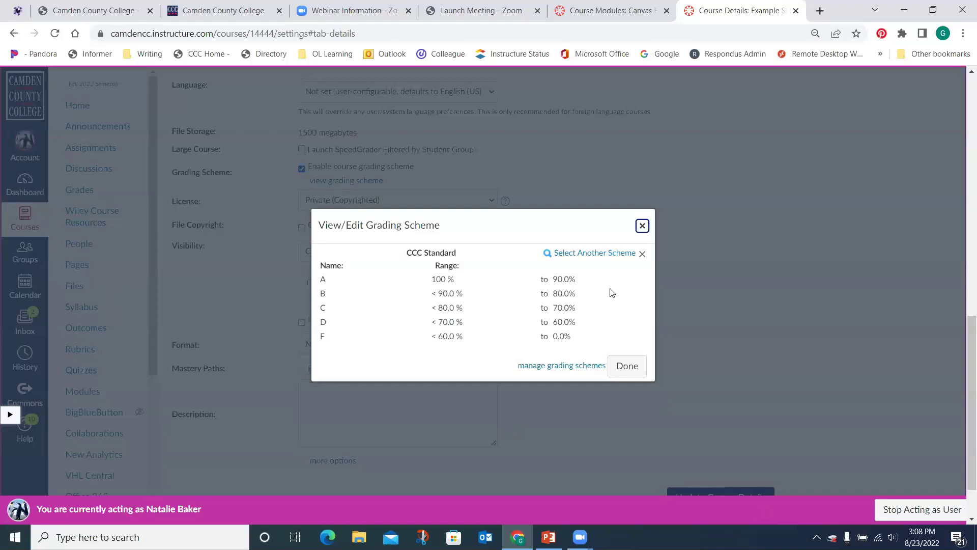
# Browse other schemes such as Dental, Automotive and HIT, then close the dialog unchanged
pyautogui.click(601, 256)
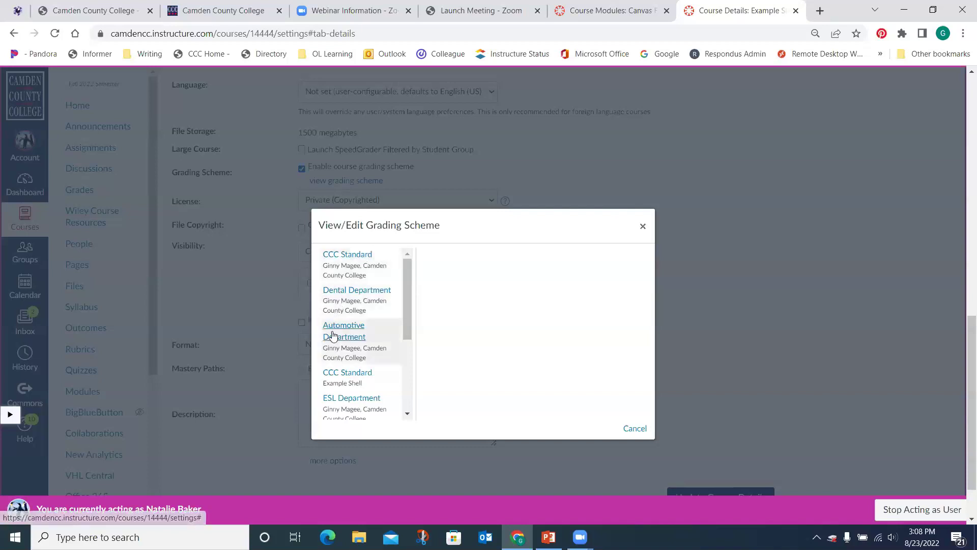
pyautogui.moveTo(407, 285); pyautogui.dragTo(405, 262)
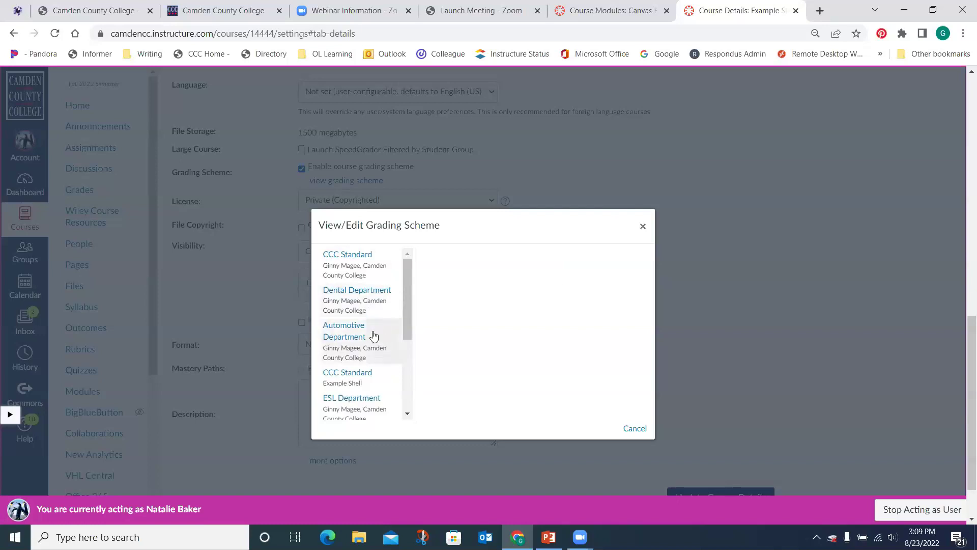
pyautogui.moveTo(406, 279)
pyautogui.mouseDown()
pyautogui.moveTo(407, 352)
pyautogui.moveTo(418, 273)
pyautogui.mouseUp()
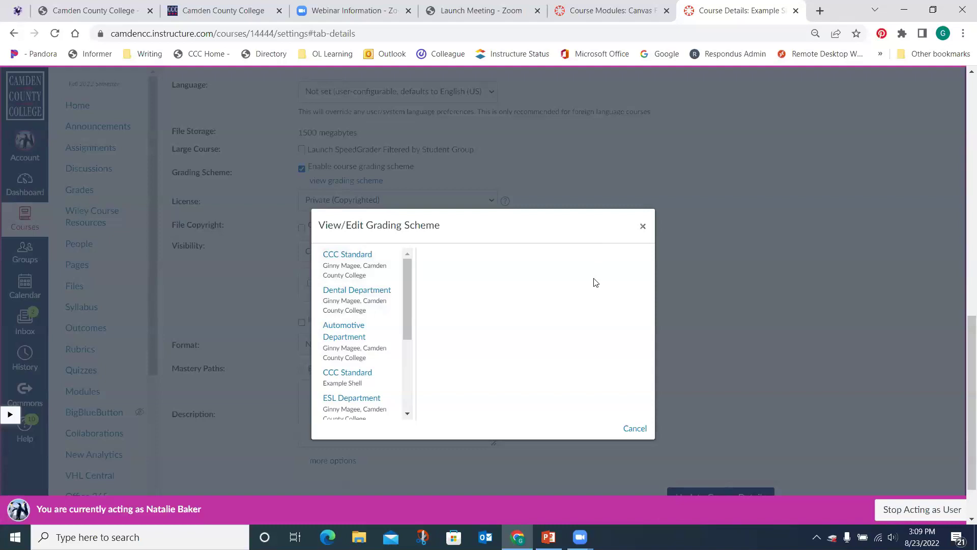
pyautogui.scroll(-1, 401, 310)
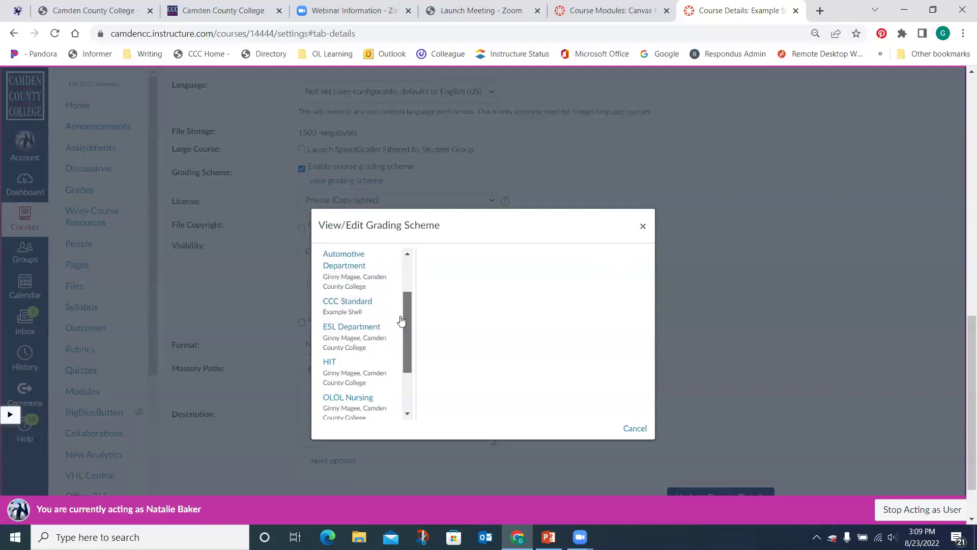
pyautogui.click(642, 226)
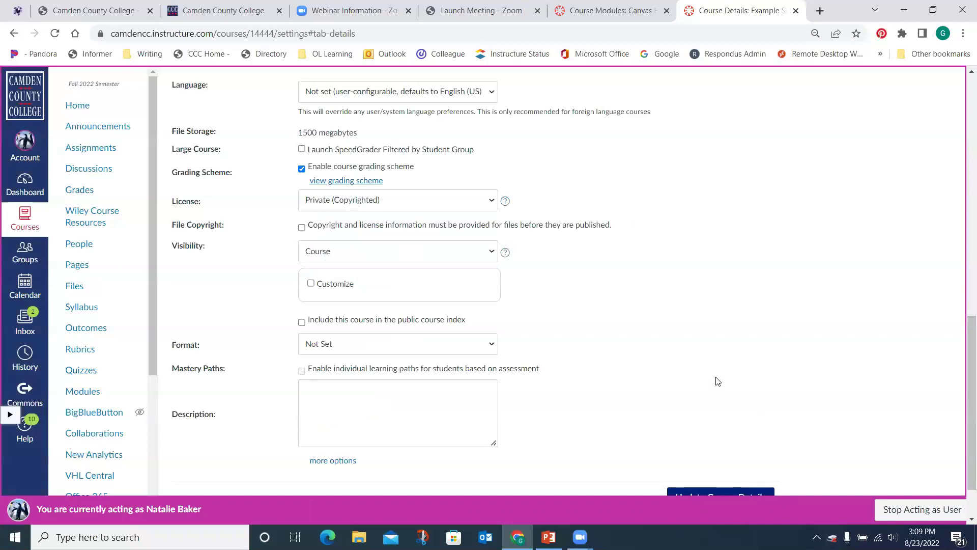
# Under more options, show recent announcements on the course home page, keeping the count at 3
pyautogui.scroll(-2, 718, 382)
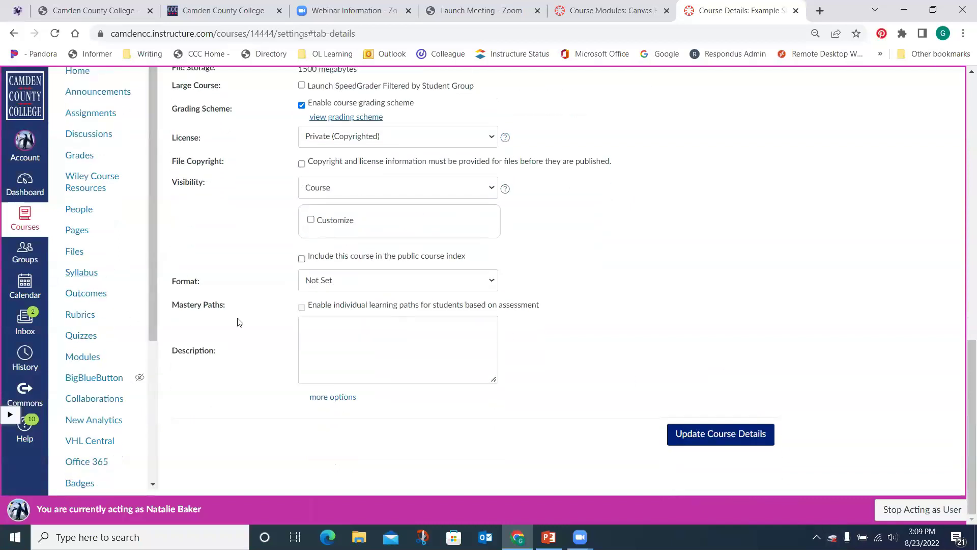
pyautogui.click(325, 402)
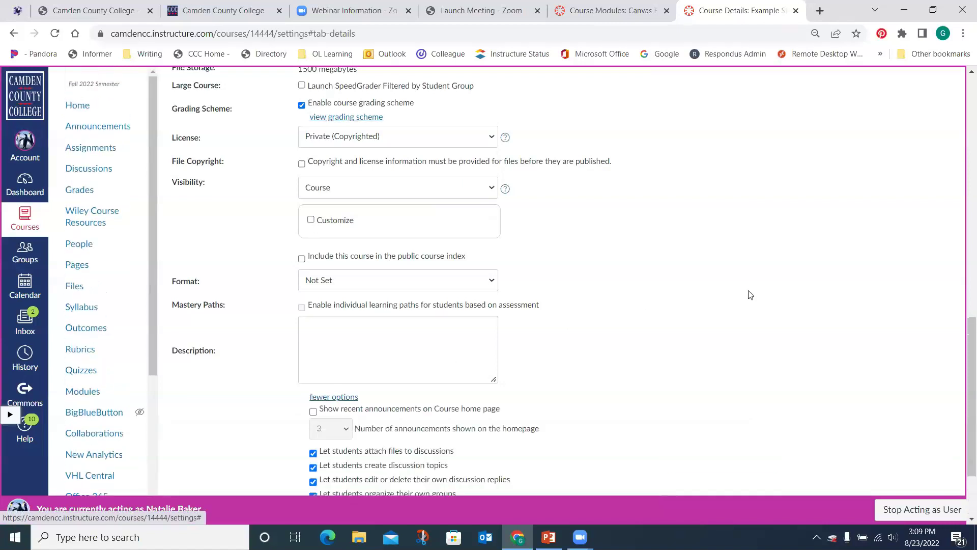
pyautogui.scroll(-3, 737, 298)
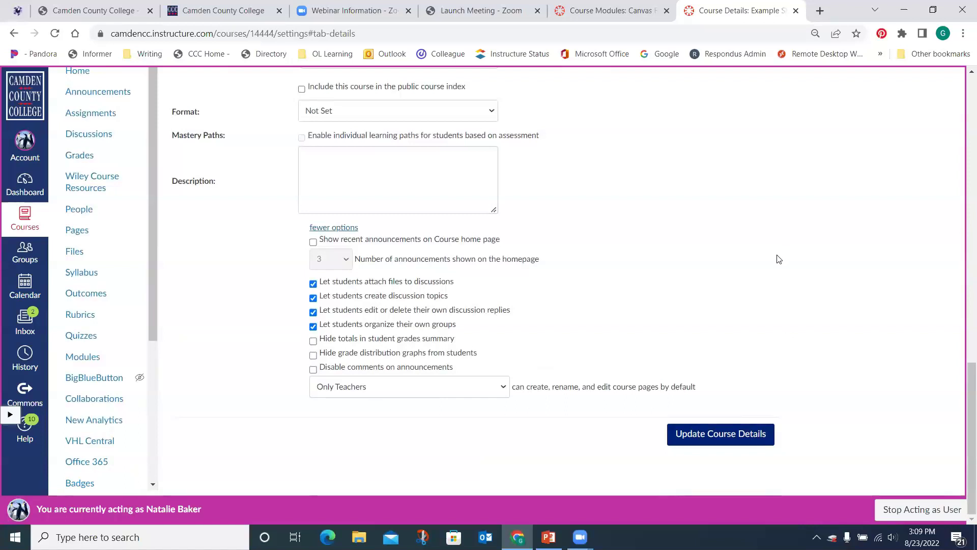
pyautogui.click(313, 243)
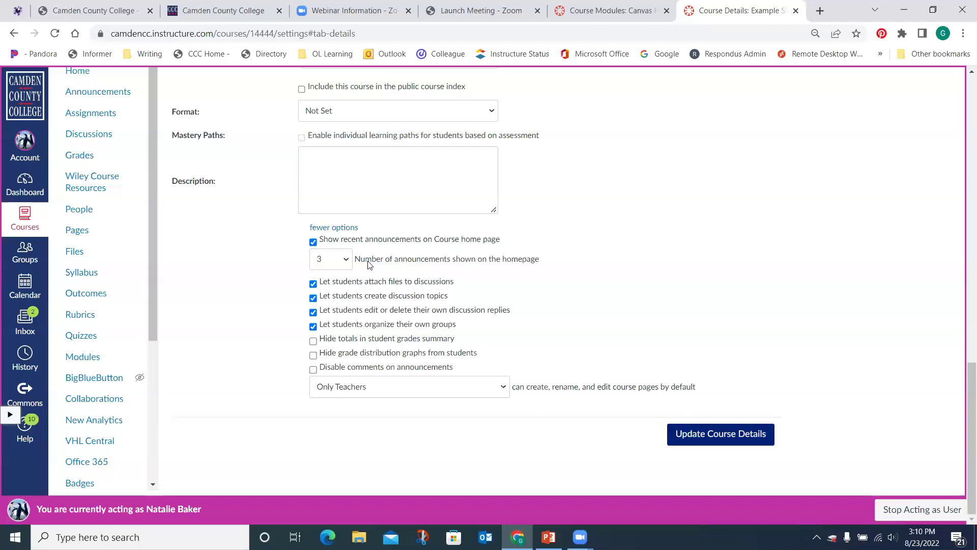
pyautogui.click(348, 263)
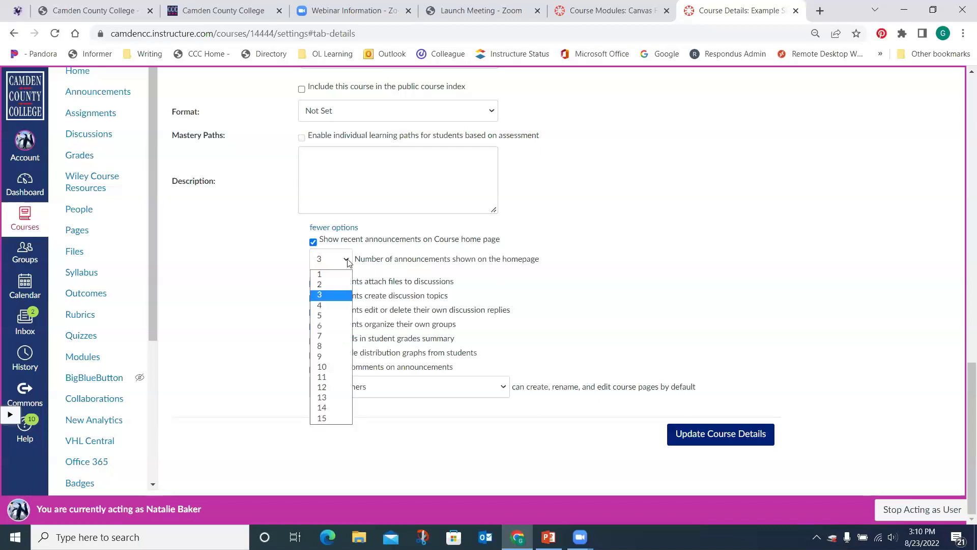
pyautogui.click(331, 300)
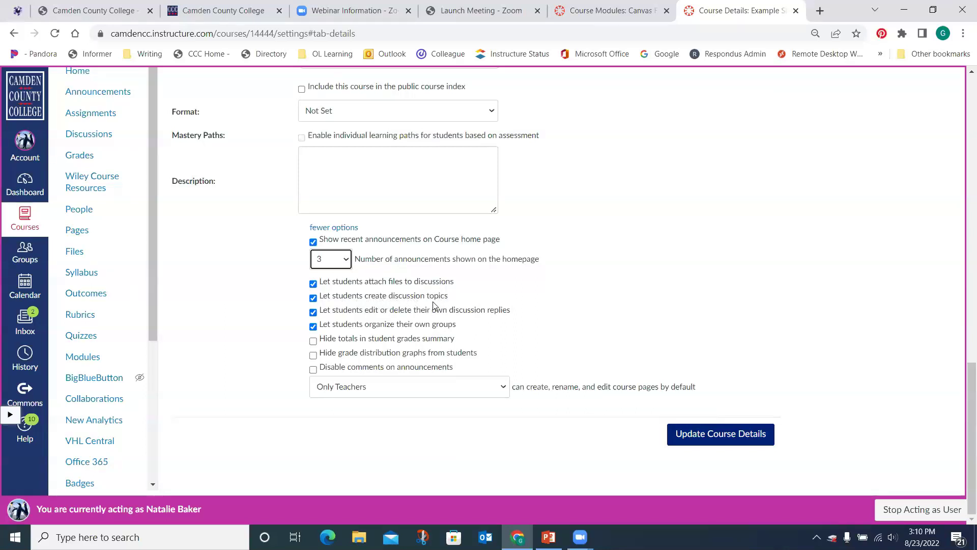
# Disallow student-created discussion topics, hide totals in the student grades summary, and update course details
pyautogui.click(313, 298)
pyautogui.click(313, 299)
pyautogui.click(312, 342)
pyautogui.click(313, 340)
pyautogui.click(733, 438)
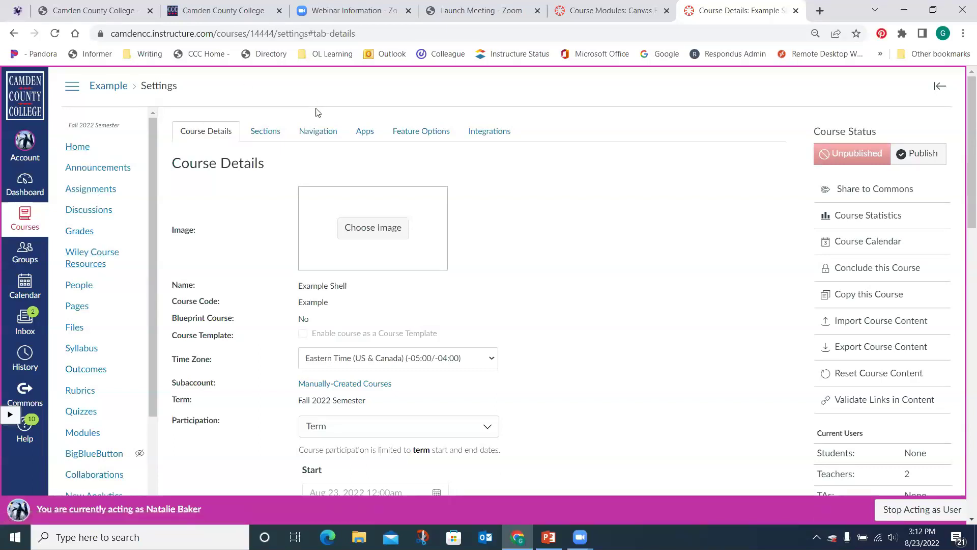
pyautogui.click(312, 136)
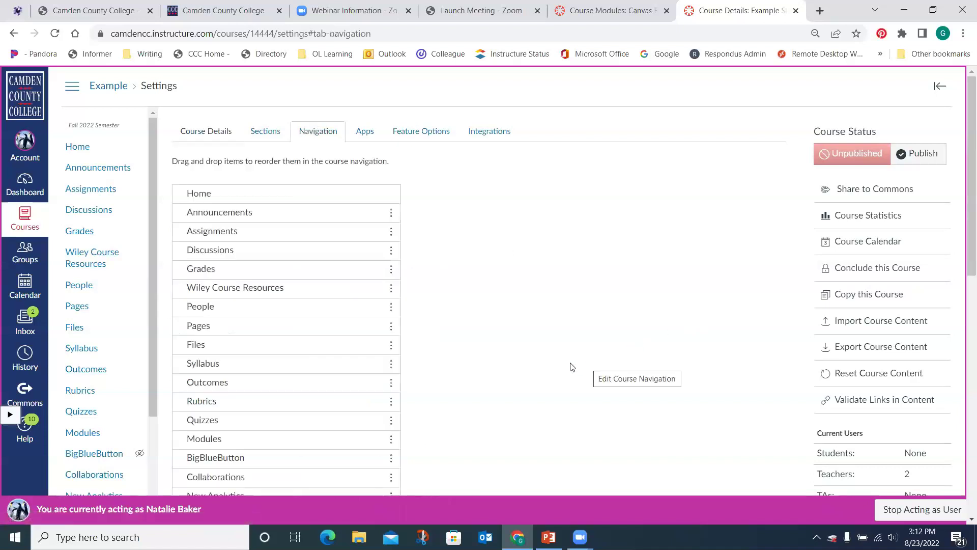
pyautogui.moveTo(151, 139)
pyautogui.mouseDown()
pyautogui.moveTo(150, 213)
pyautogui.moveTo(151, 133)
pyautogui.mouseUp()
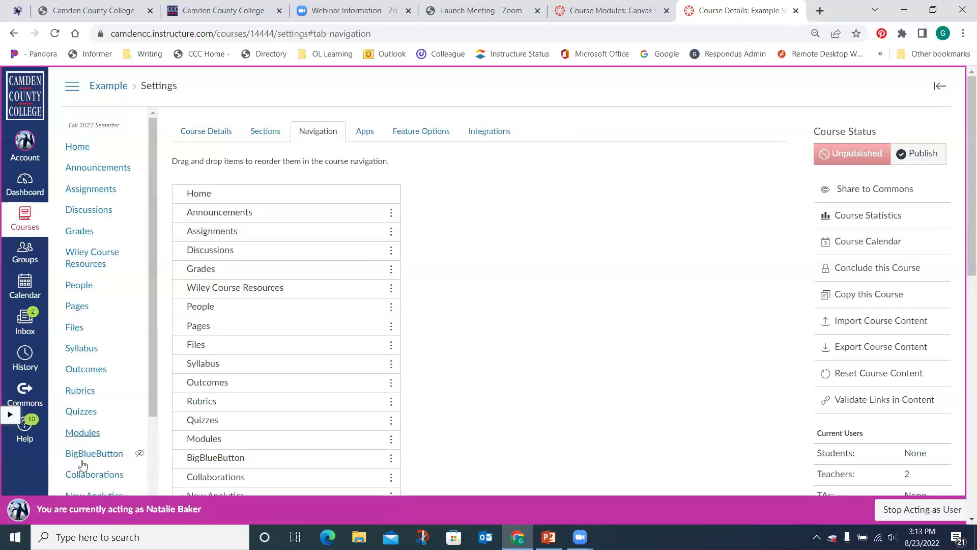
pyautogui.moveTo(151, 257); pyautogui.dragTo(147, 393)
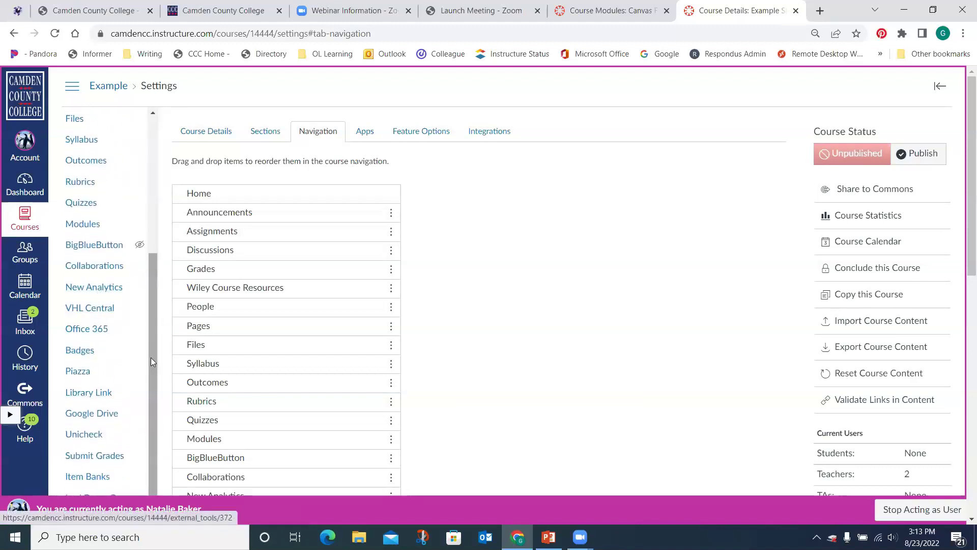
pyautogui.moveTo(151, 361); pyautogui.dragTo(168, 218)
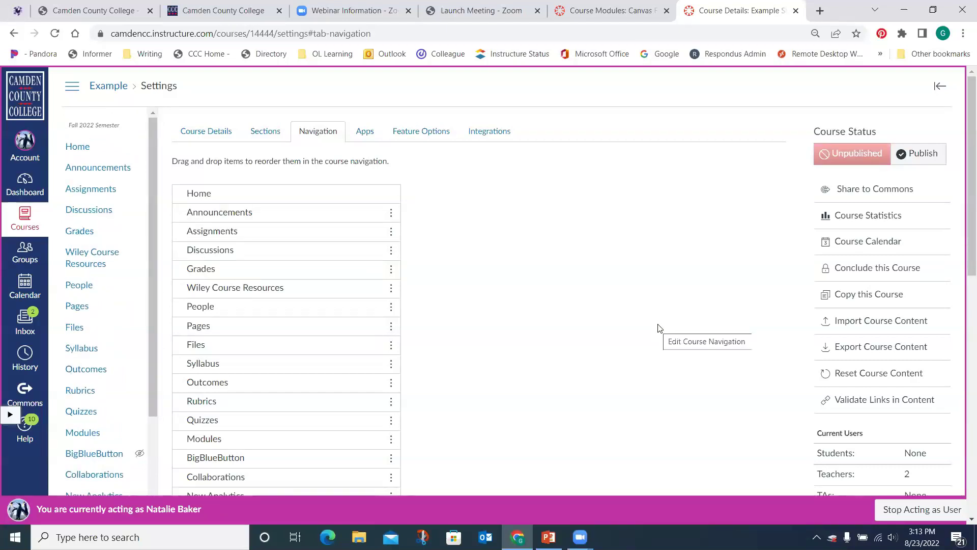
pyautogui.scroll(-4, 650, 293)
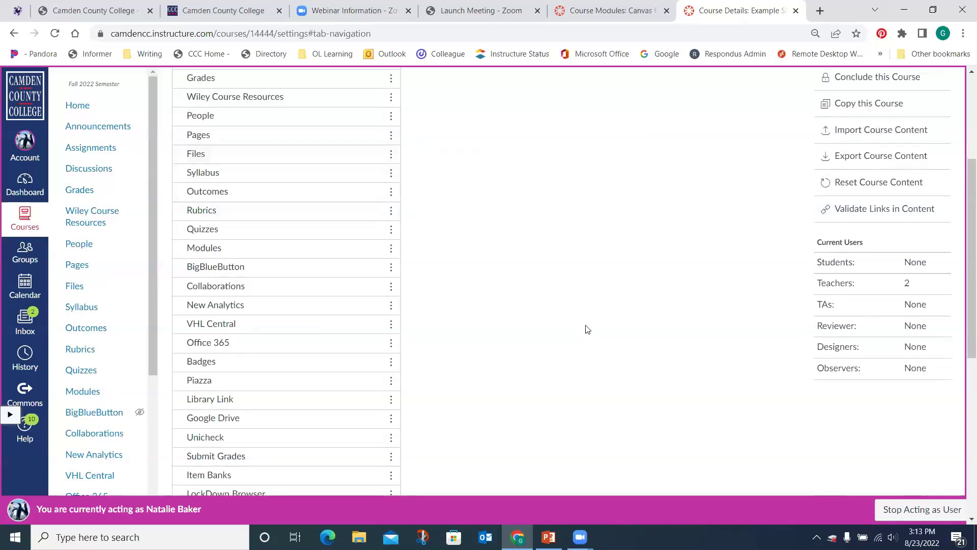
pyautogui.scroll(-2, 509, 295)
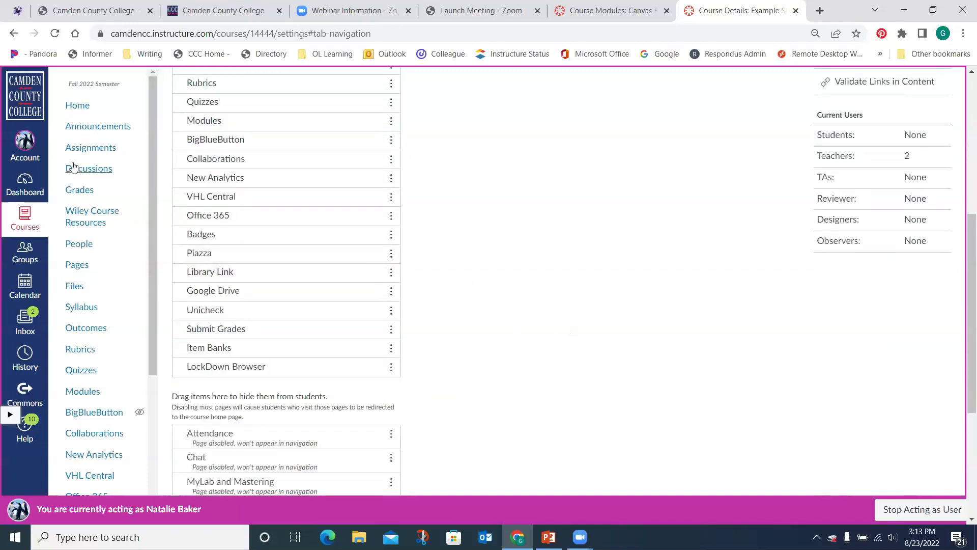
pyautogui.scroll(-1, 530, 356)
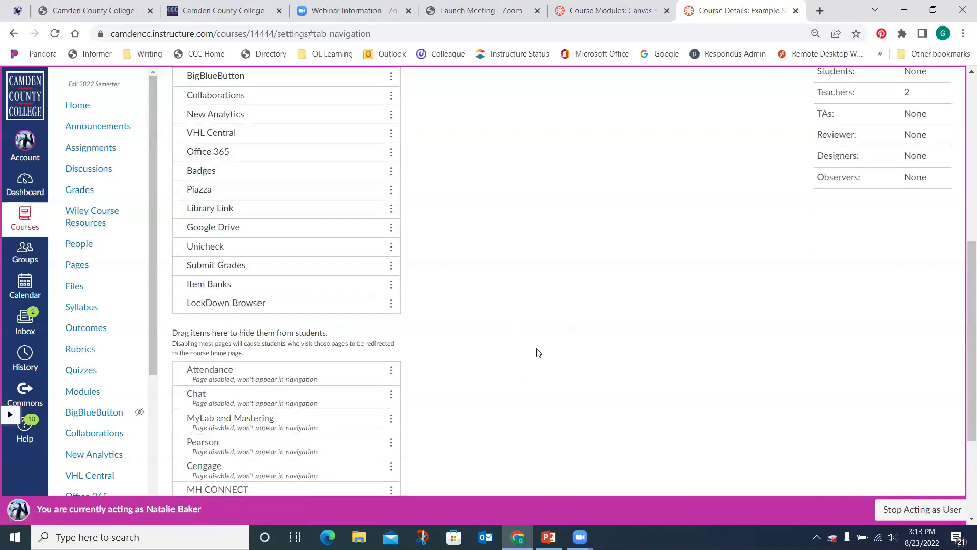
pyautogui.scroll(-2, 646, 336)
pyautogui.scroll(-1, 643, 336)
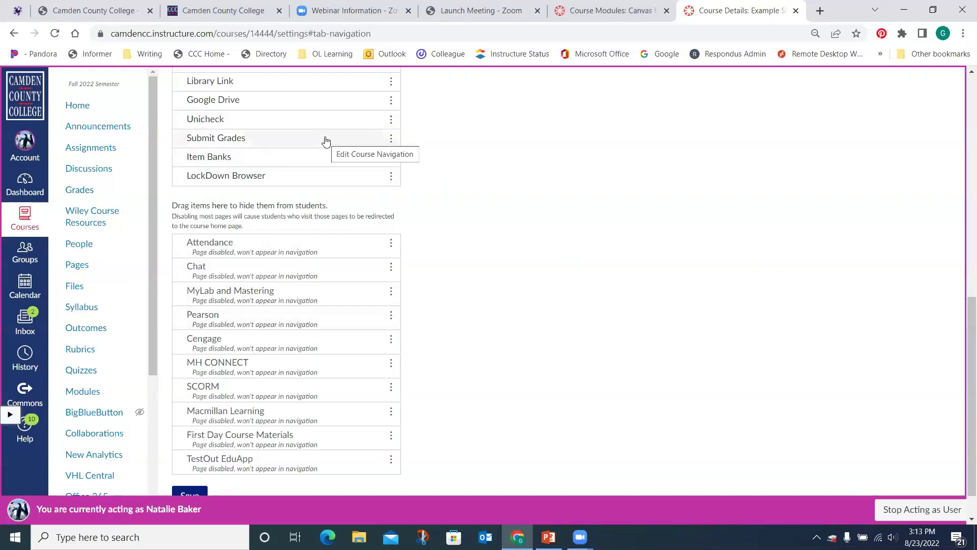
# Hide Google Drive, Piazza, Badges and VHL Central from the course navigation
pyautogui.moveTo(299, 103); pyautogui.dragTo(328, 288)
pyautogui.scroll(2, 251, 212)
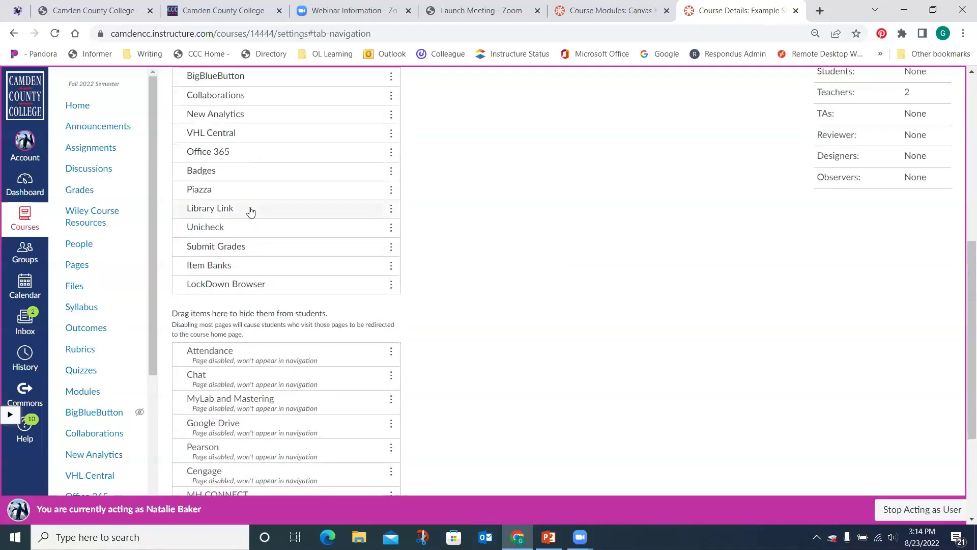
pyautogui.moveTo(257, 196); pyautogui.dragTo(285, 401)
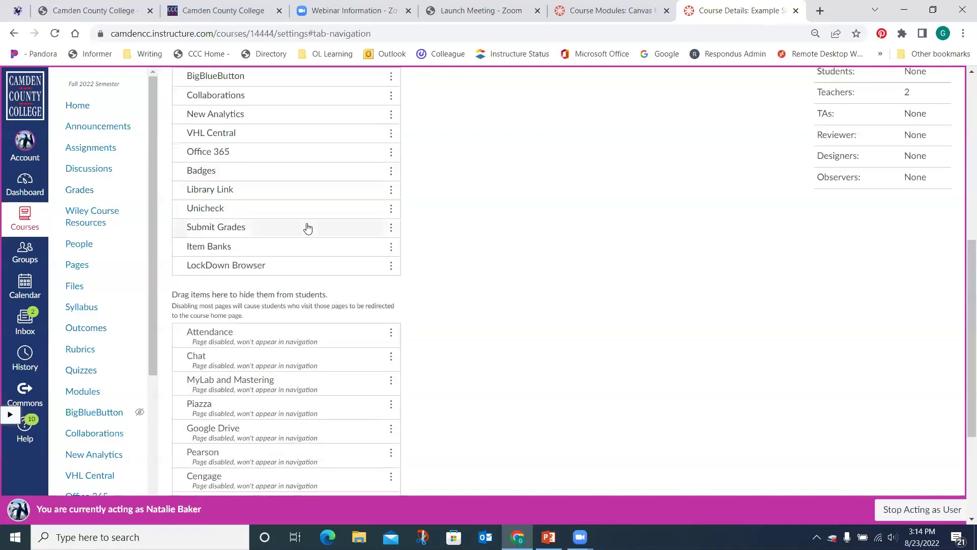
pyautogui.moveTo(255, 170); pyautogui.dragTo(285, 456)
pyautogui.moveTo(293, 137); pyautogui.dragTo(344, 414)
# Move Modules up so it sits directly under Home
pyautogui.scroll(1, 585, 283)
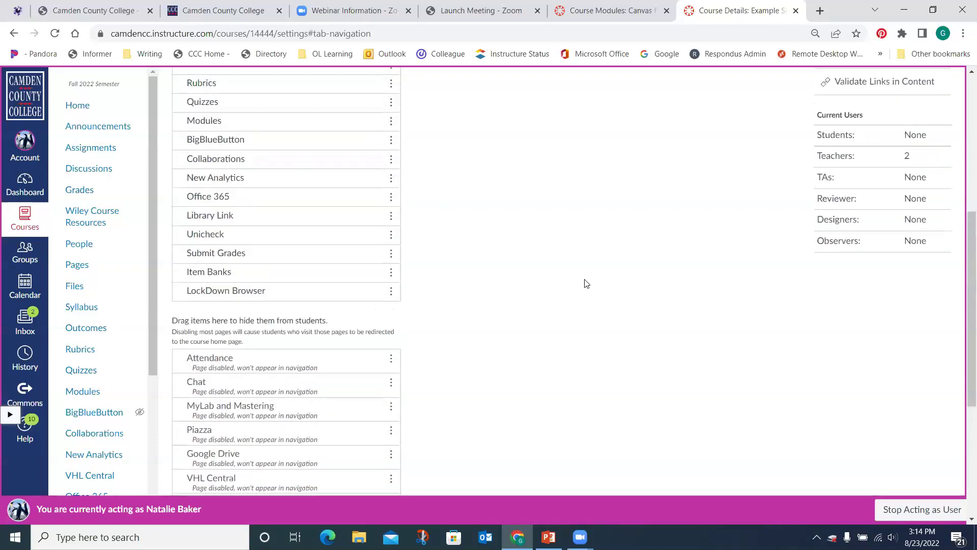
pyautogui.scroll(3, 579, 318)
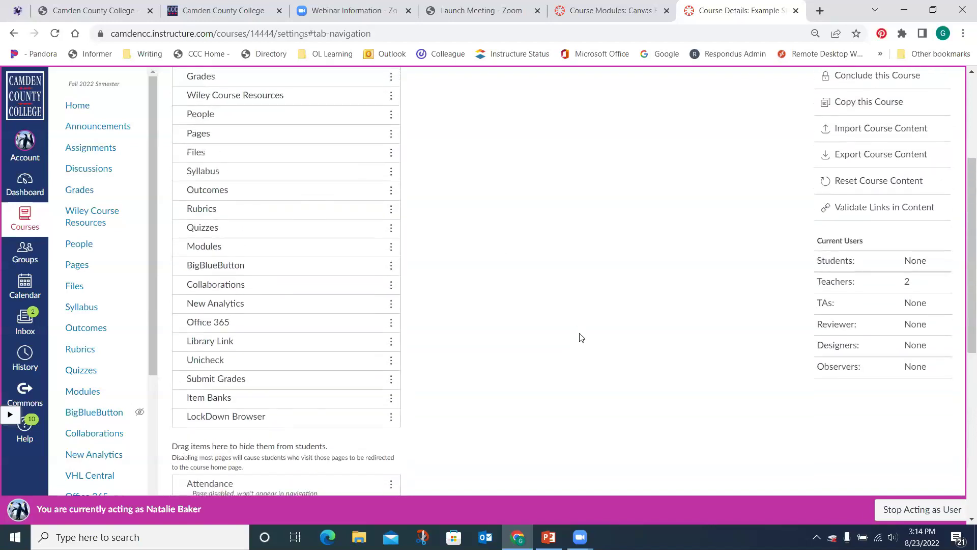
pyautogui.scroll(-3, 581, 337)
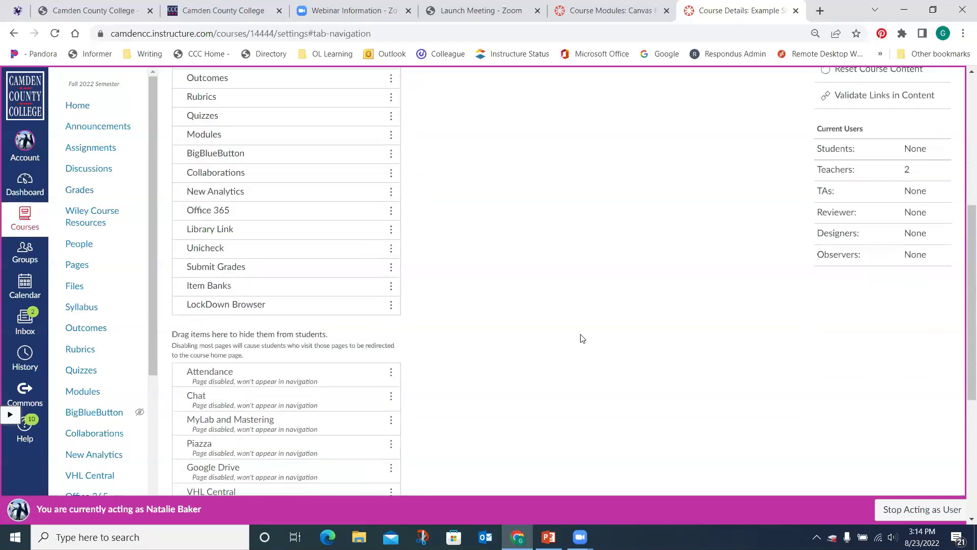
pyautogui.moveTo(310, 123); pyautogui.dragTo(279, 189)
pyautogui.scroll(-1, 597, 289)
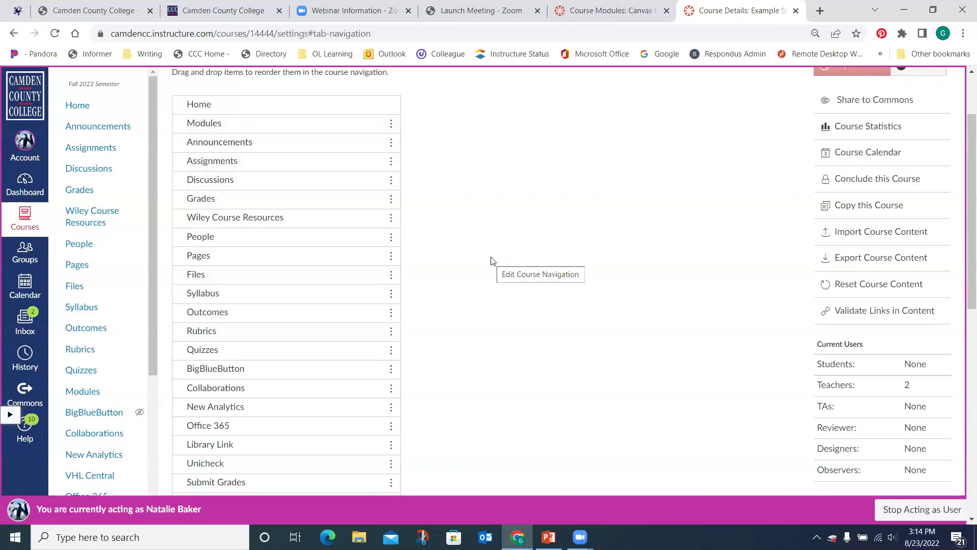
# Drag BigBlueButton, Collaborations, Quizzes, Rubrics, Outcomes and Files into the hidden items section
pyautogui.scroll(-4, 493, 261)
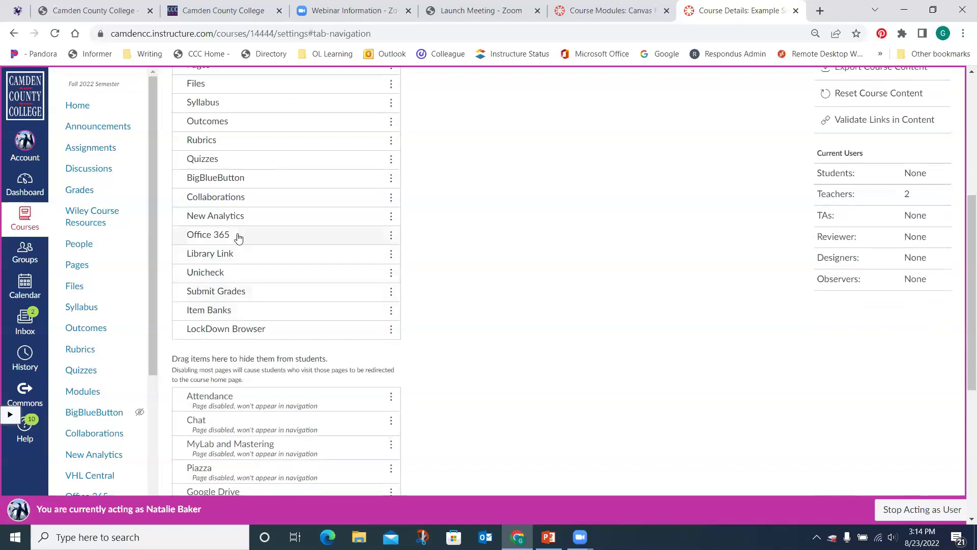
pyautogui.moveTo(226, 182); pyautogui.dragTo(246, 379)
pyautogui.moveTo(216, 178); pyautogui.dragTo(282, 455)
pyautogui.moveTo(223, 158); pyautogui.dragTo(276, 398)
pyautogui.moveTo(207, 146); pyautogui.dragTo(203, 415)
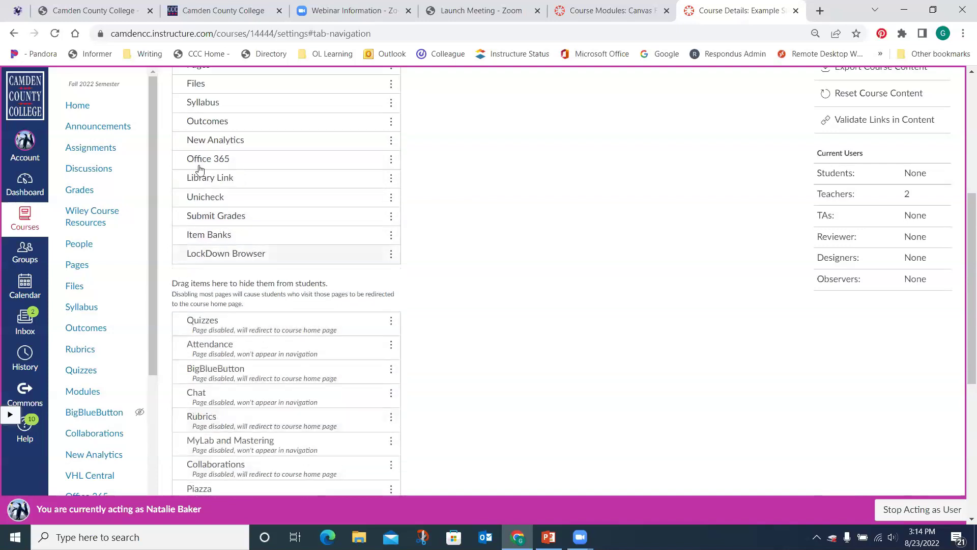
pyautogui.moveTo(218, 122); pyautogui.dragTo(372, 429)
pyautogui.moveTo(197, 83); pyautogui.dragTo(204, 415)
pyautogui.scroll(4, 601, 320)
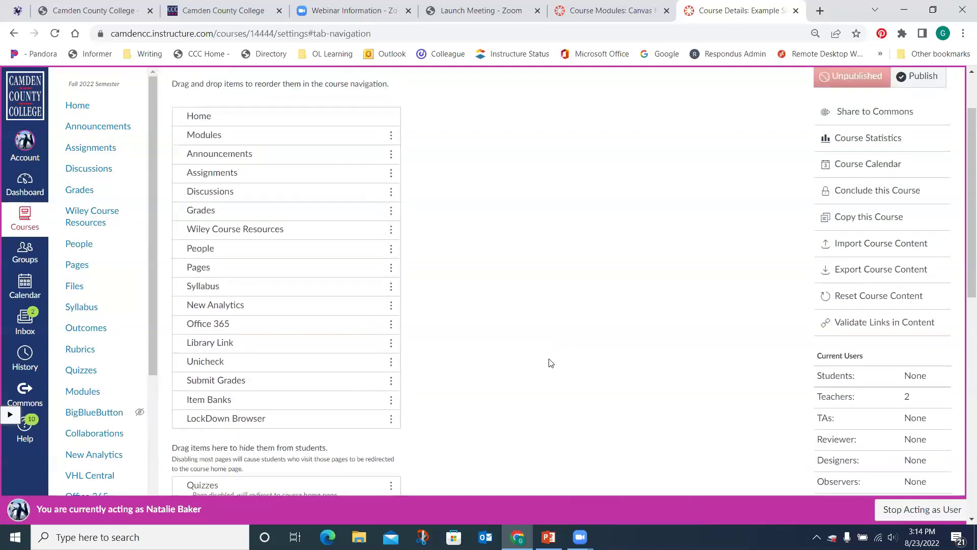
pyautogui.scroll(-6, 554, 318)
pyautogui.scroll(-4, 554, 319)
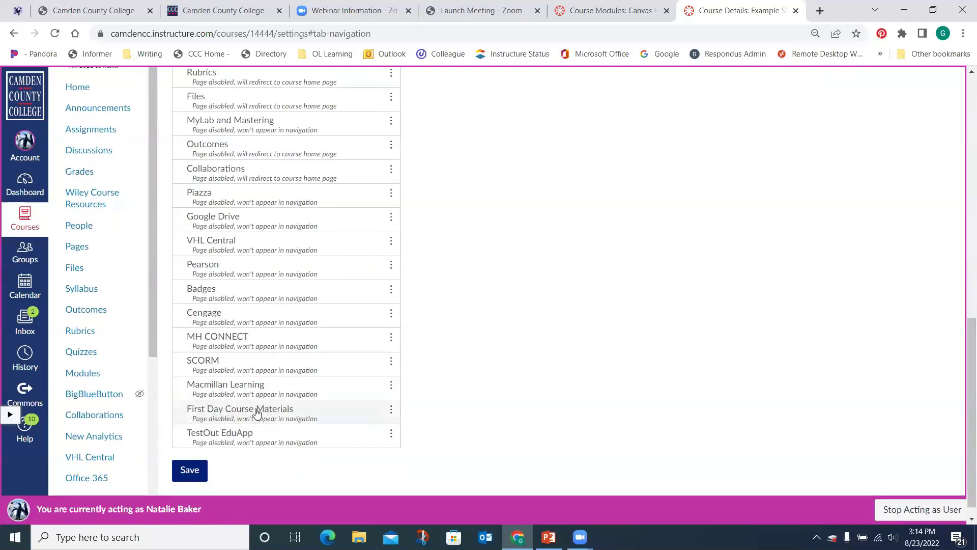
# Move First Day Course Materials just below Home, save the navigation, and open Sections settings
pyautogui.moveTo(256, 412); pyautogui.dragTo(183, 216)
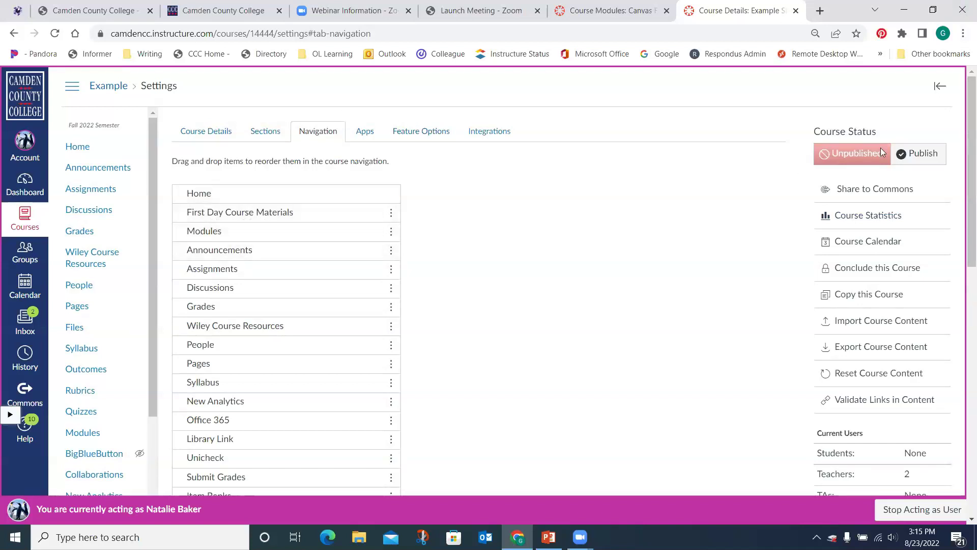
pyautogui.moveTo(962, 134); pyautogui.dragTo(962, 168)
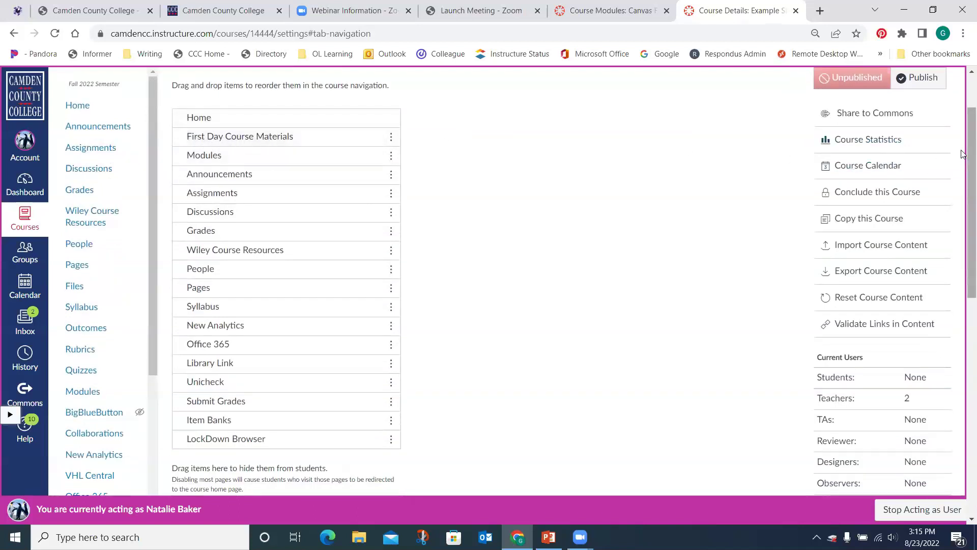
pyautogui.moveTo(962, 133); pyautogui.dragTo(953, 371)
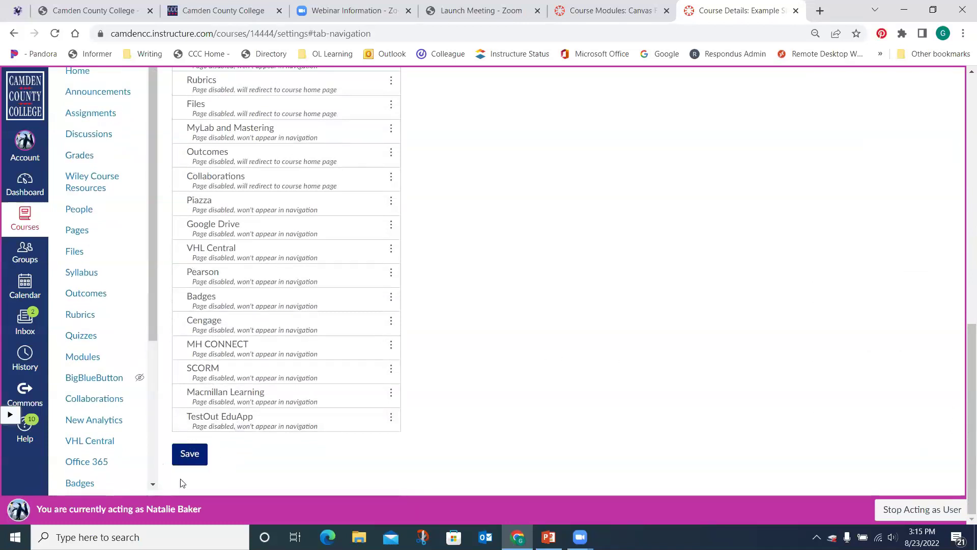
pyautogui.click(190, 455)
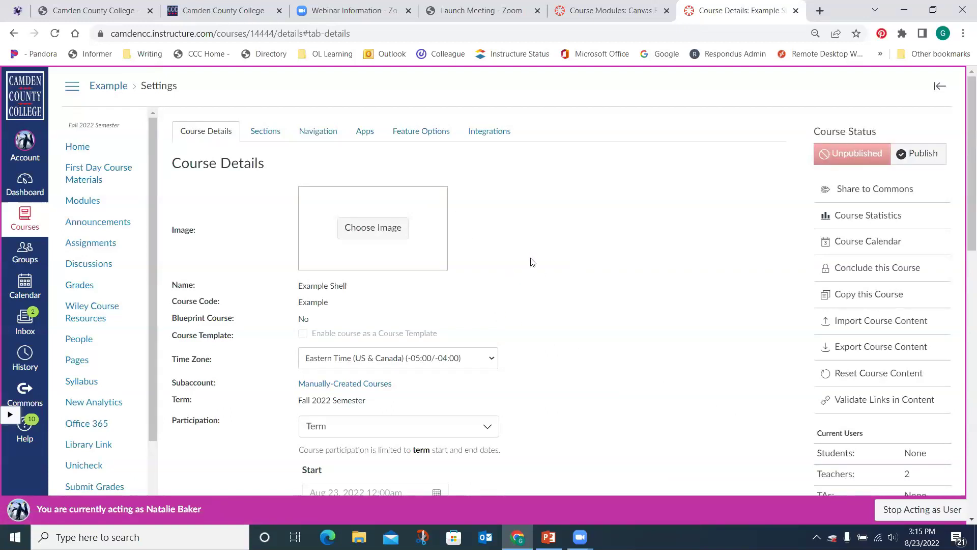
pyautogui.click(266, 134)
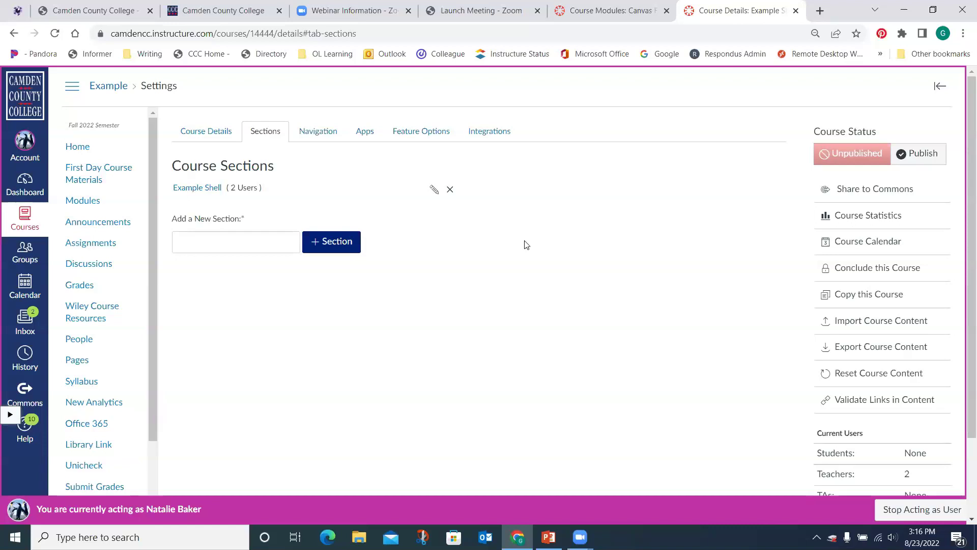
# Go to the course Home page, where First Day Course Materials now follows Home
pyautogui.click(83, 148)
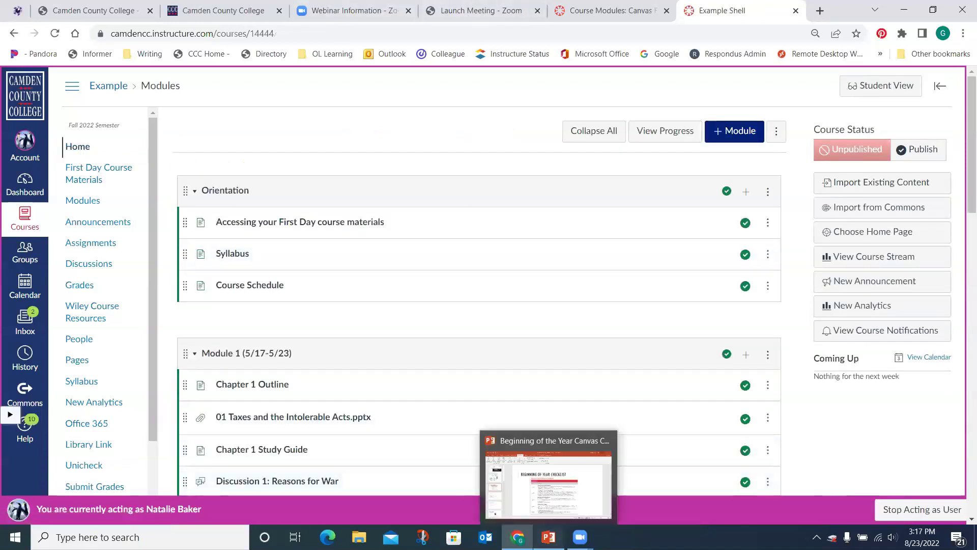
# Switch to PowerPoint, present from the checklist slide, and advance to the Course Home Page slide
pyautogui.click(549, 536)
pyautogui.click(61, 72)
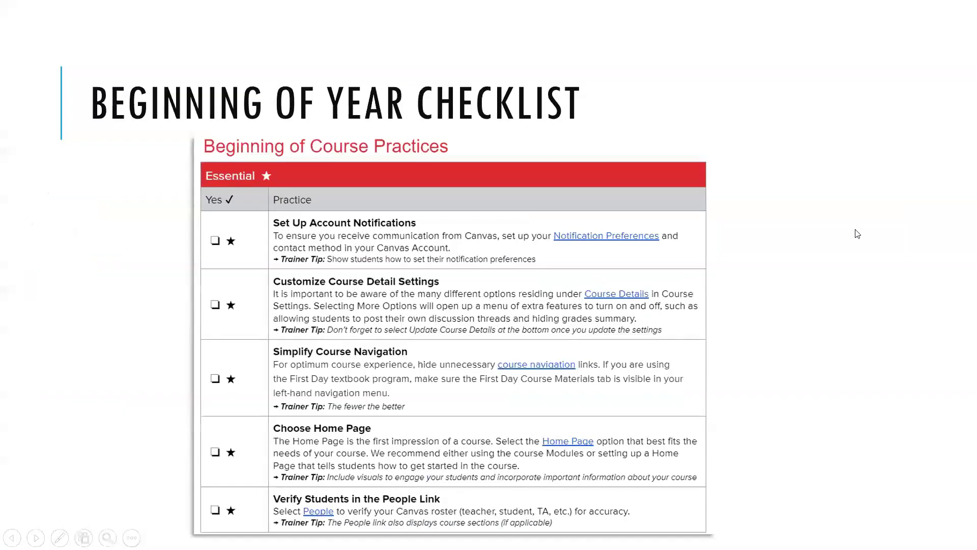
pyautogui.click(857, 234)
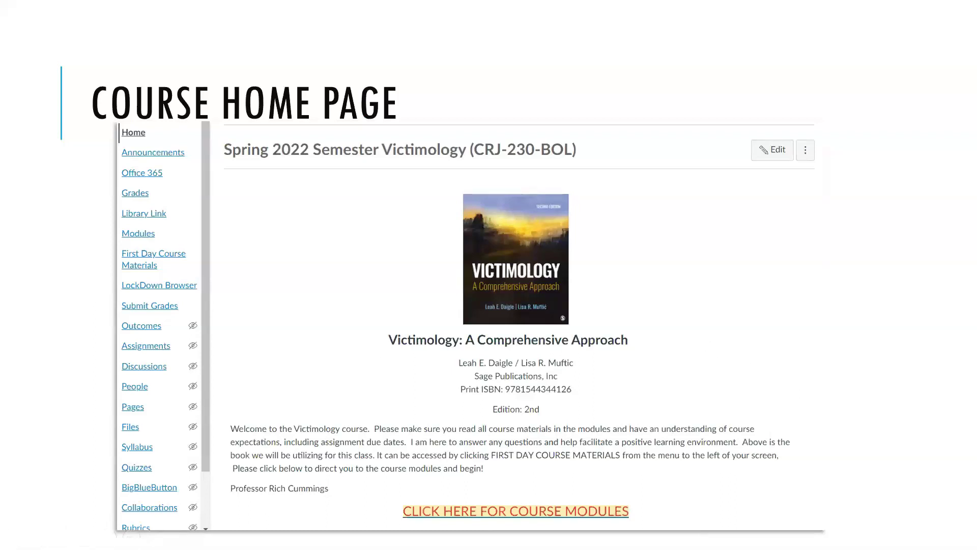
pyautogui.click(36, 538)
pyautogui.click(35, 537)
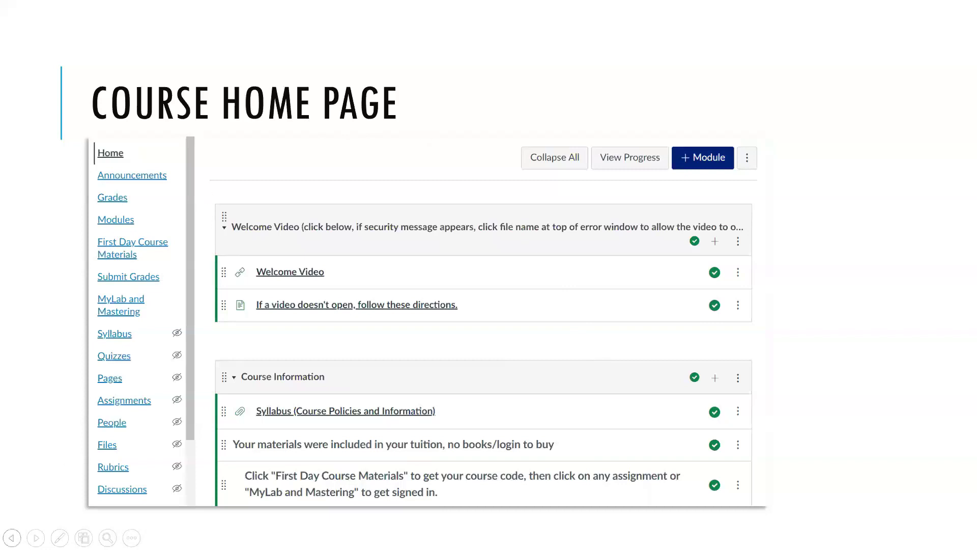
pyautogui.click(12, 537)
pyautogui.click(12, 538)
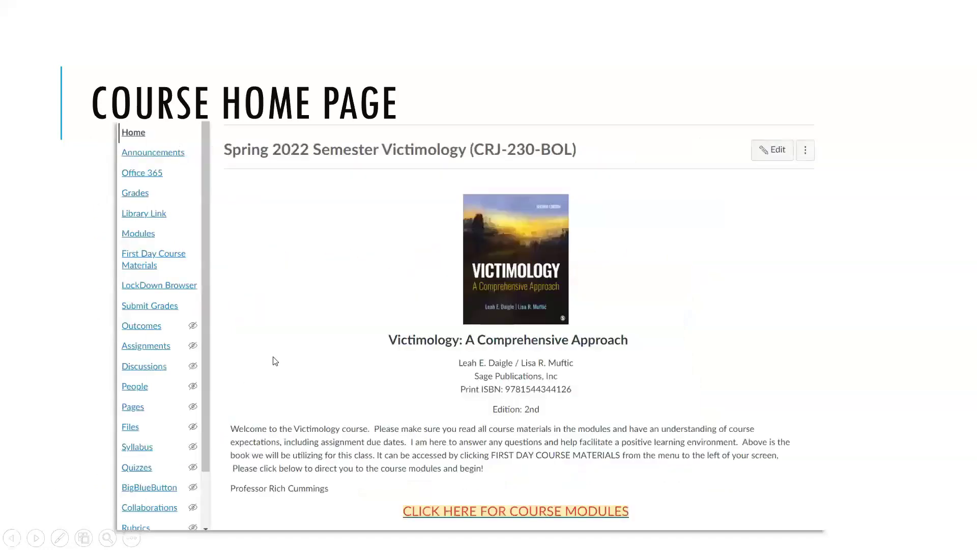
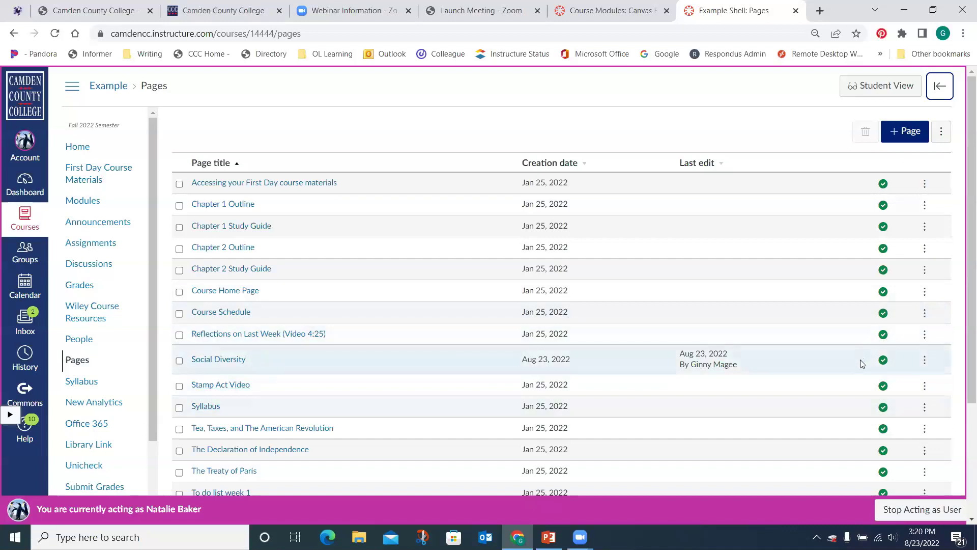
# Make the Social Diversity page the course front page from its row options menu
pyautogui.click(925, 363)
pyautogui.click(928, 363)
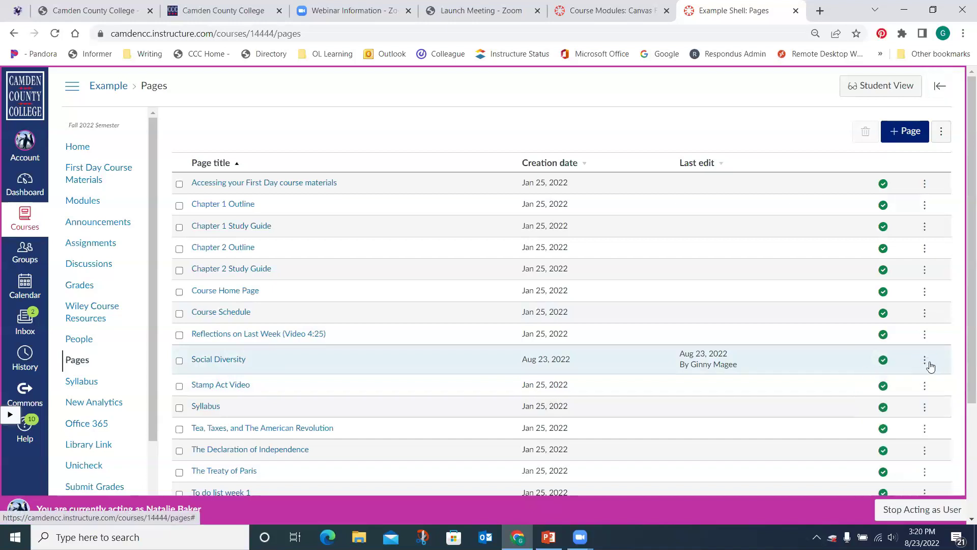
pyautogui.click(927, 363)
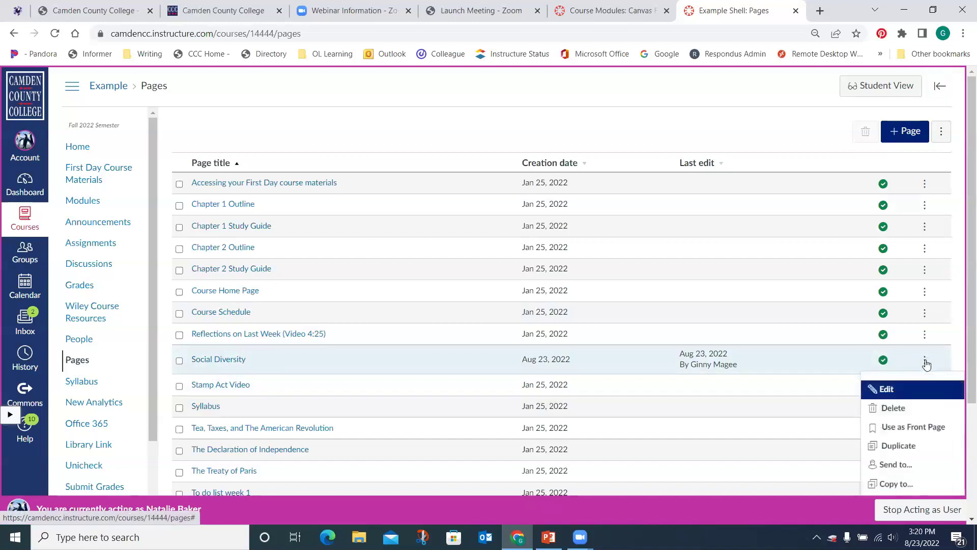
pyautogui.click(923, 434)
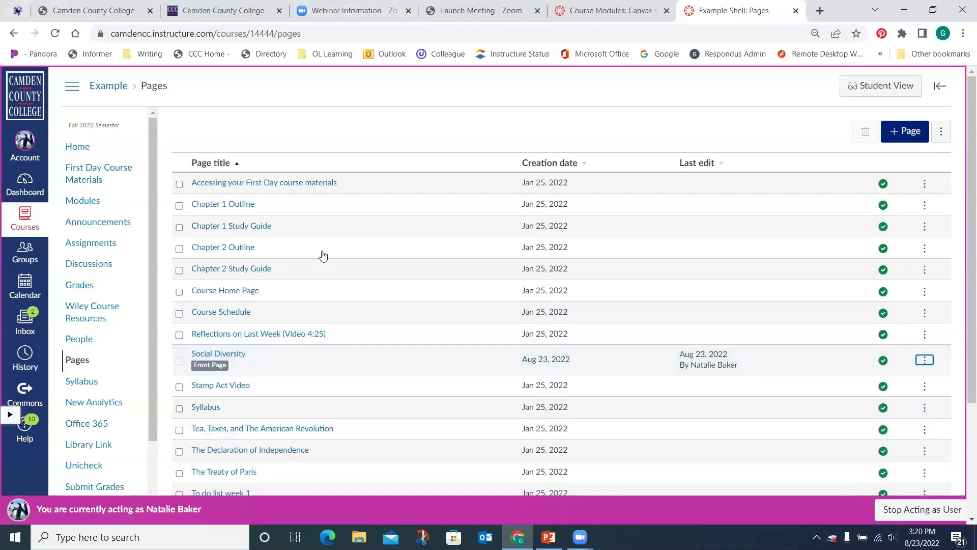
# Set the course home page to show the Pages Front Page, then open People
pyautogui.click(75, 148)
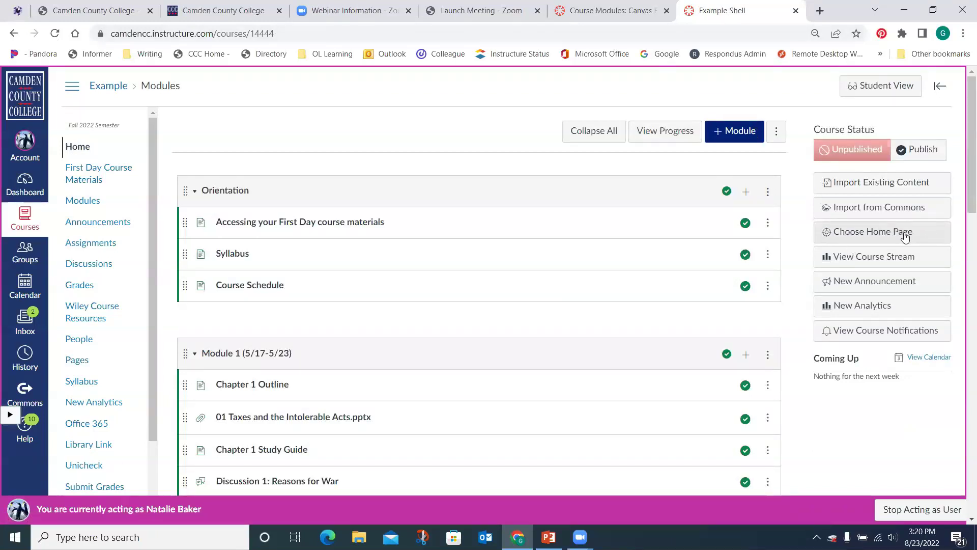
pyautogui.click(928, 235)
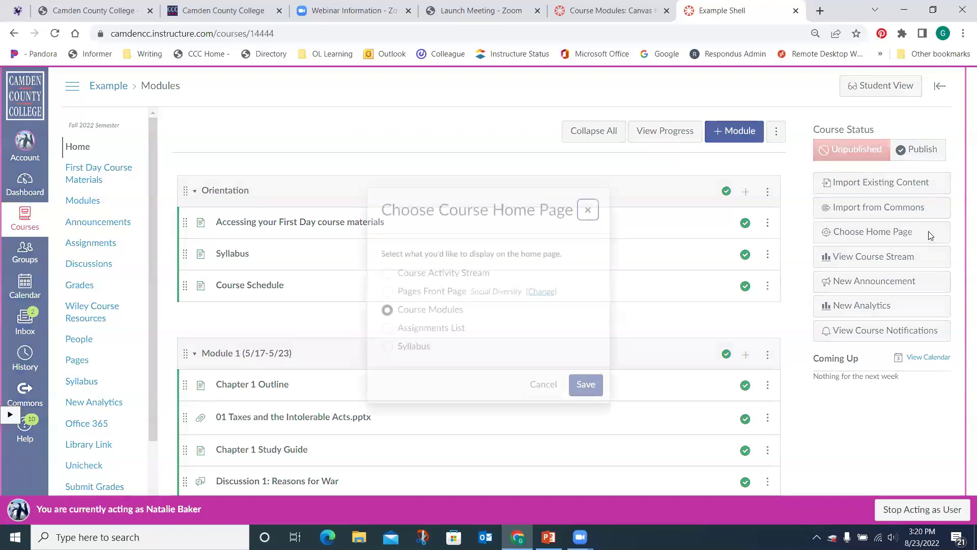
pyautogui.click(388, 292)
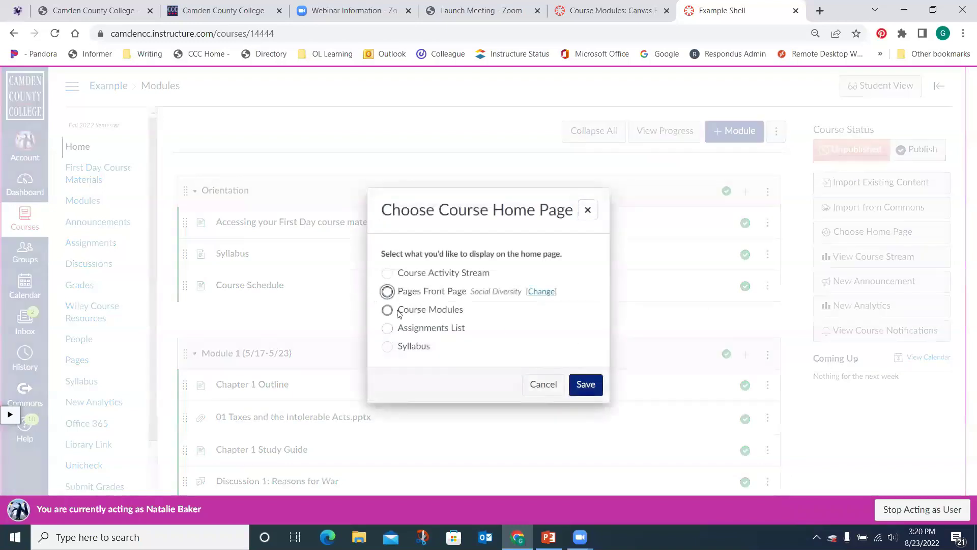
pyautogui.click(597, 384)
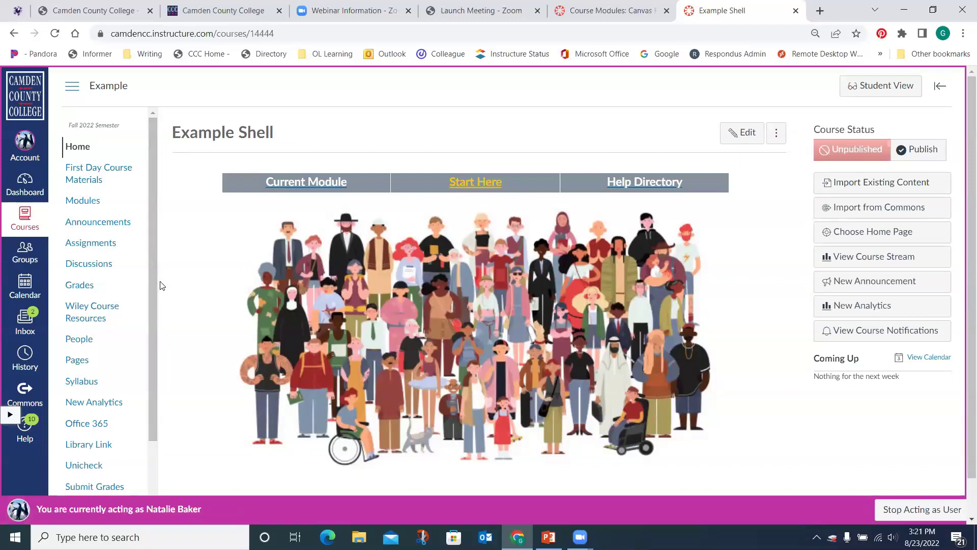
pyautogui.scroll(-2, 153, 283)
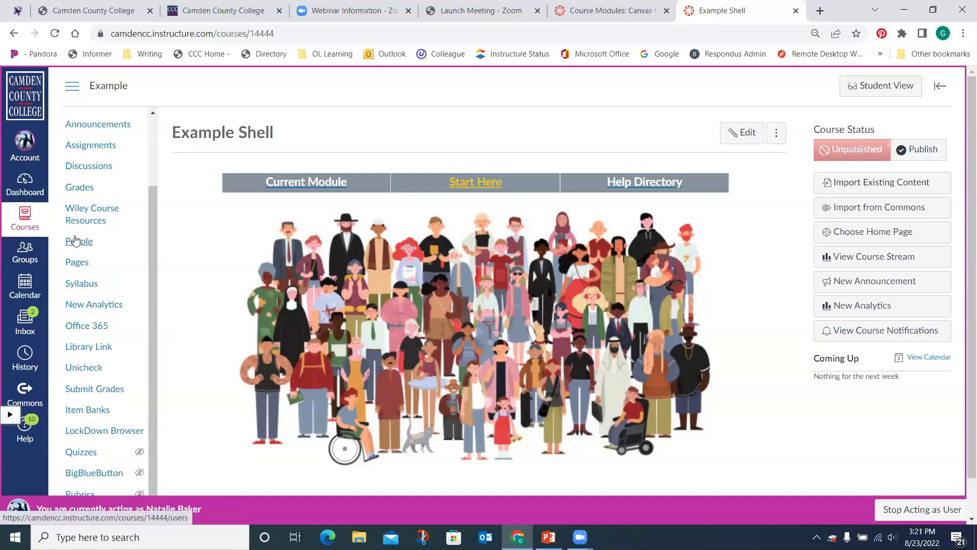
pyautogui.click(78, 243)
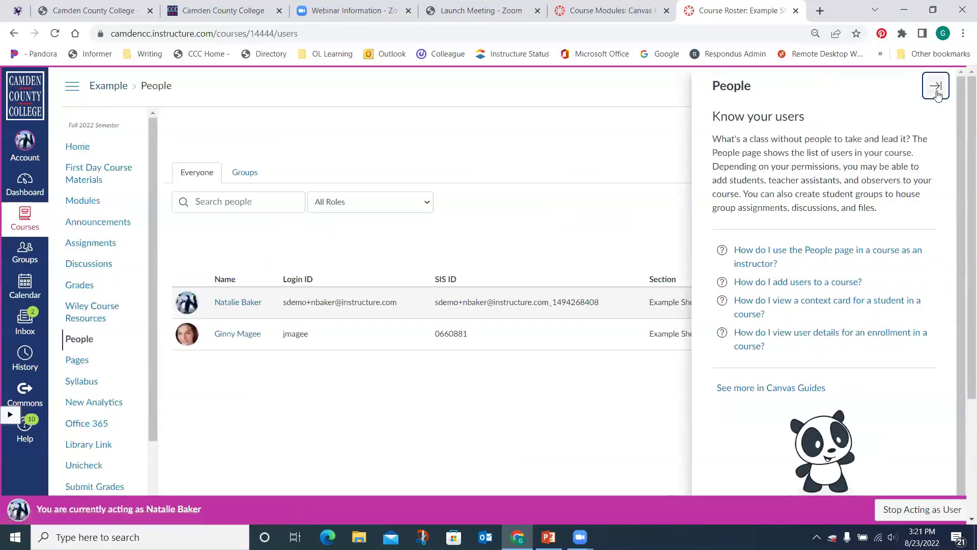
# Collapse the People help panel and scroll the navigation down toward Settings
pyautogui.click(937, 88)
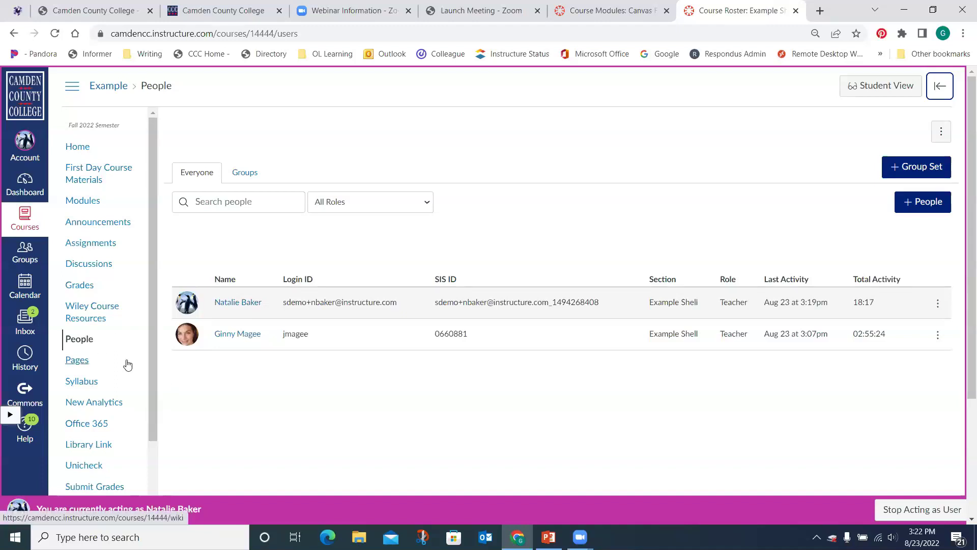
pyautogui.moveTo(149, 204); pyautogui.dragTo(149, 215)
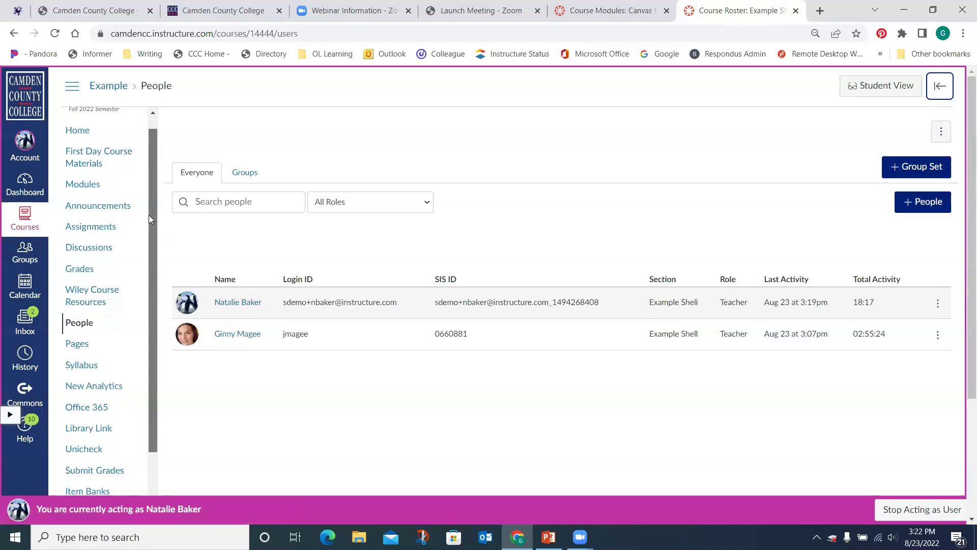
pyautogui.moveTo(148, 215); pyautogui.dragTo(147, 349)
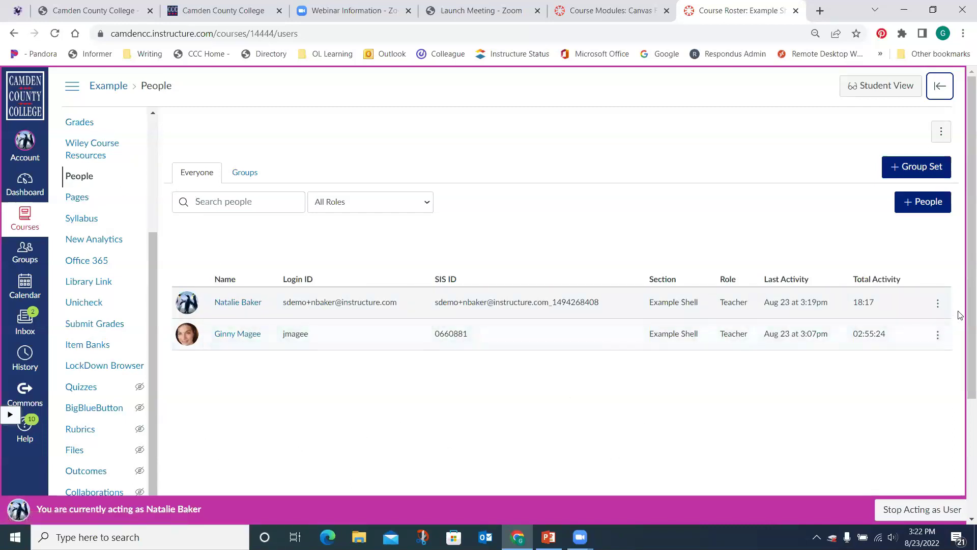
pyautogui.moveTo(962, 311); pyautogui.dragTo(962, 399)
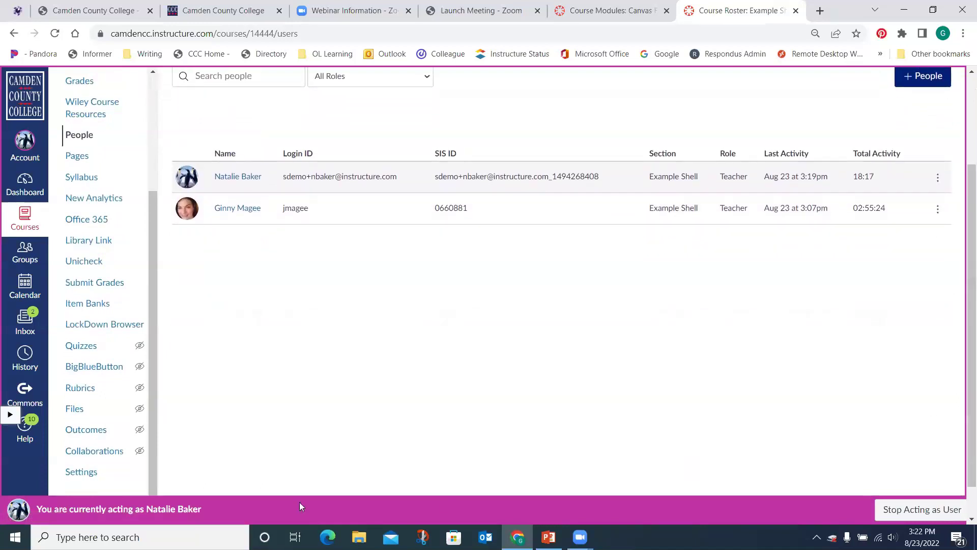
# Review the Sections tab in course Settings, then open the Grades gradebook
pyautogui.click(75, 472)
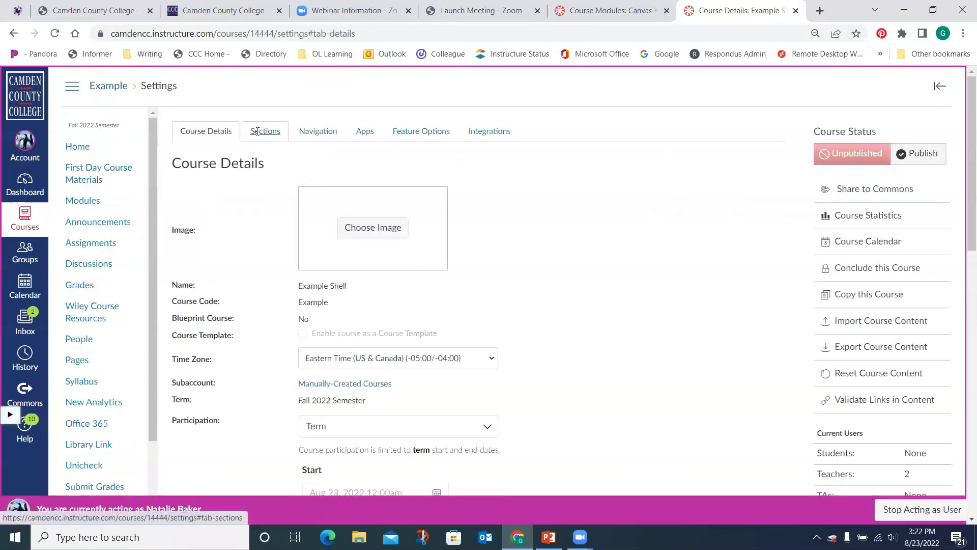
pyautogui.click(259, 132)
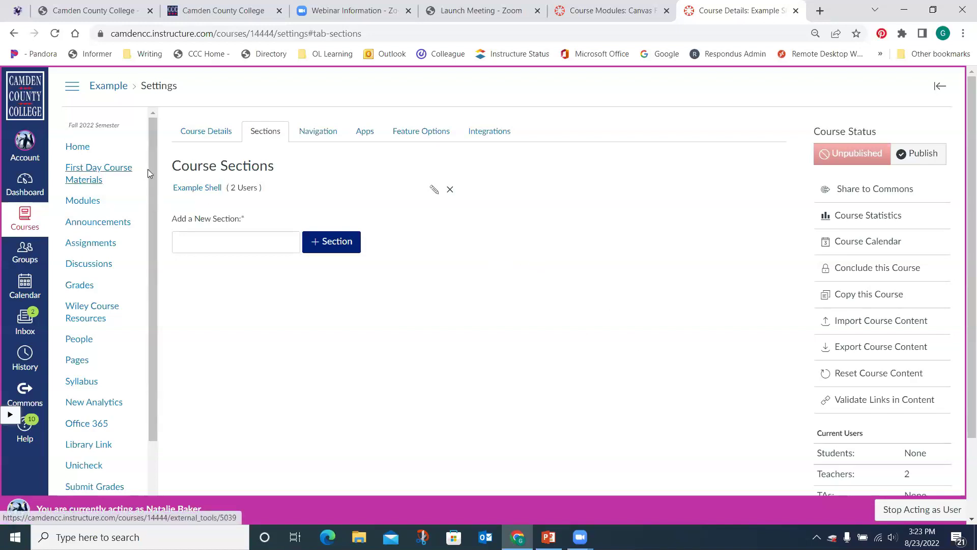
pyautogui.click(84, 291)
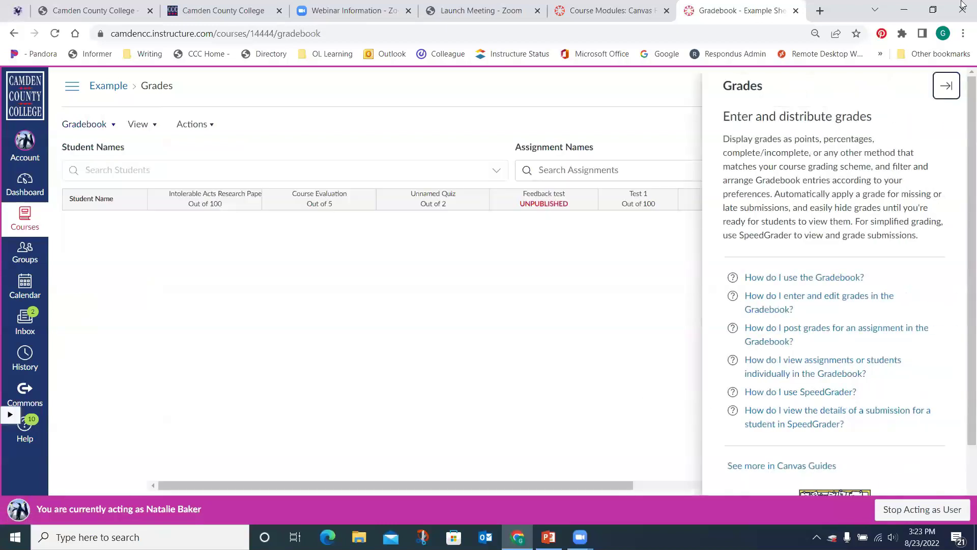
# Close the Grades help panel and open Gradebook Settings on Late Policies
pyautogui.click(950, 87)
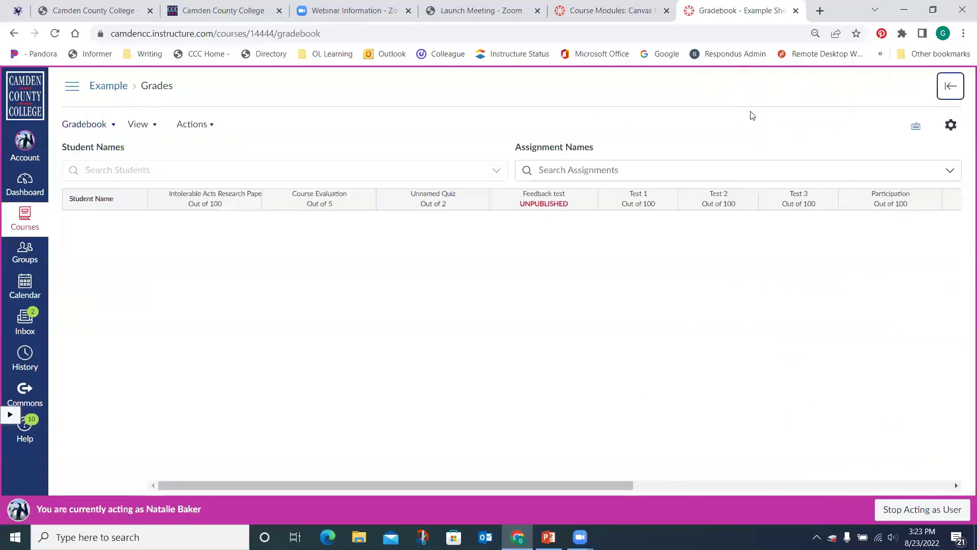
pyautogui.click(951, 127)
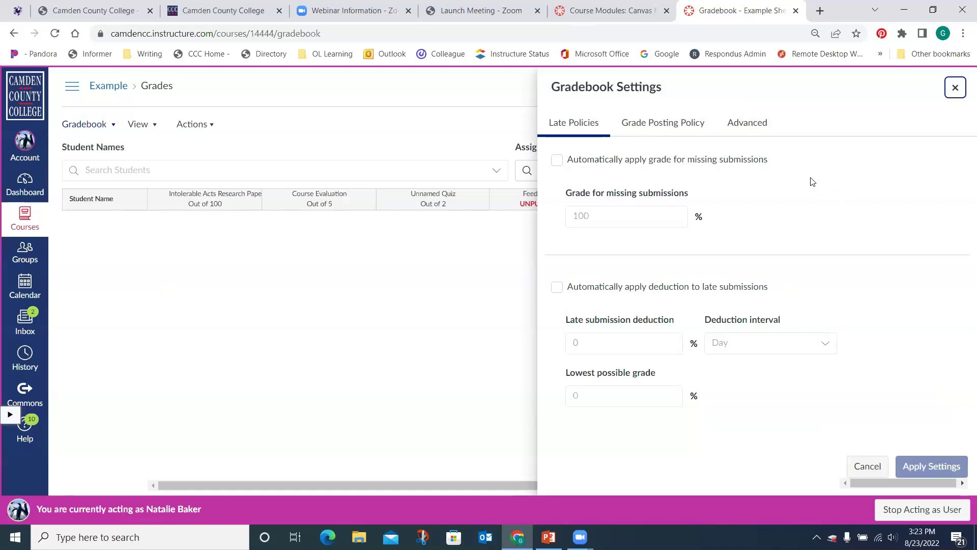
# Give missing submissions an automatic grade of 0%
pyautogui.click(557, 162)
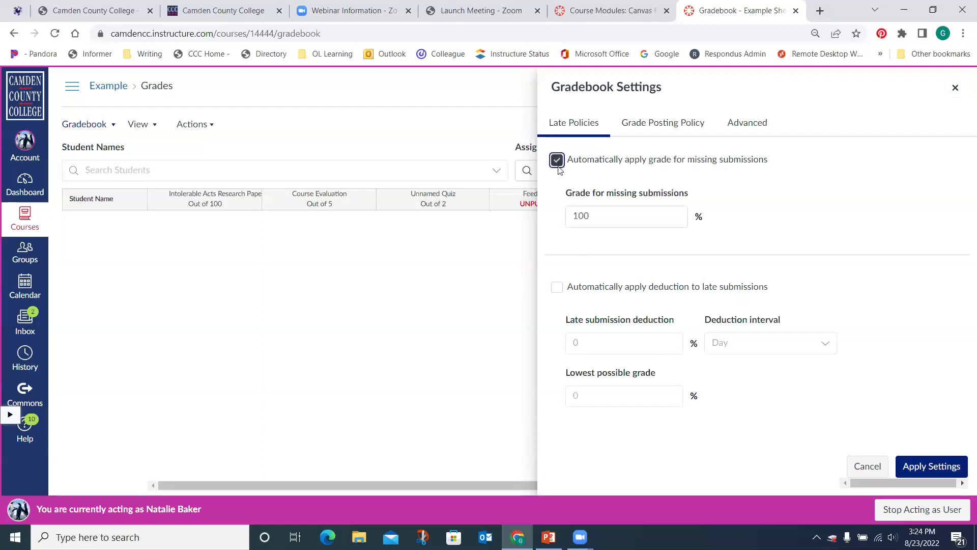
pyautogui.click(591, 215)
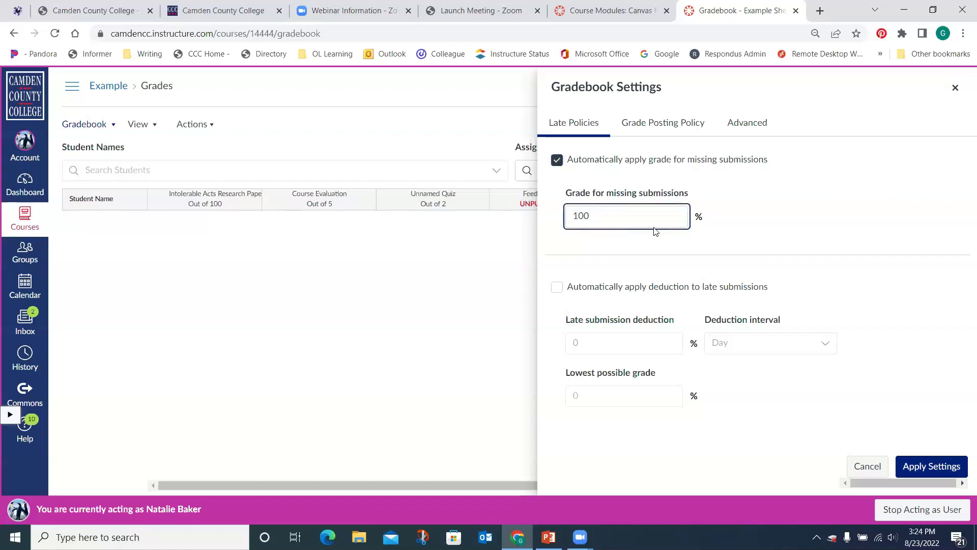
pyautogui.doubleClick(577, 216)
pyautogui.write('0')
# Deduct 5% per Day from late submissions, keeping the lowest possible grade at 0%
pyautogui.click(557, 289)
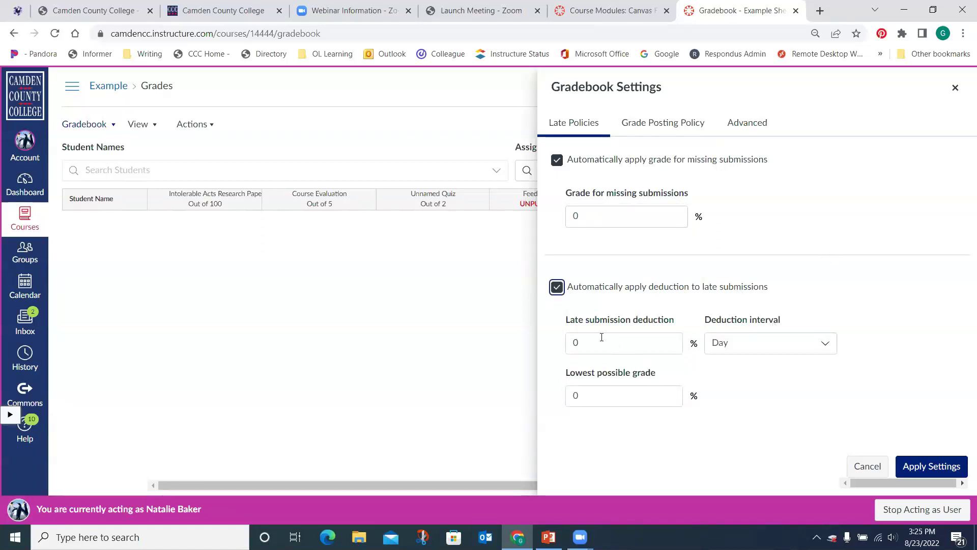
pyautogui.click(584, 342)
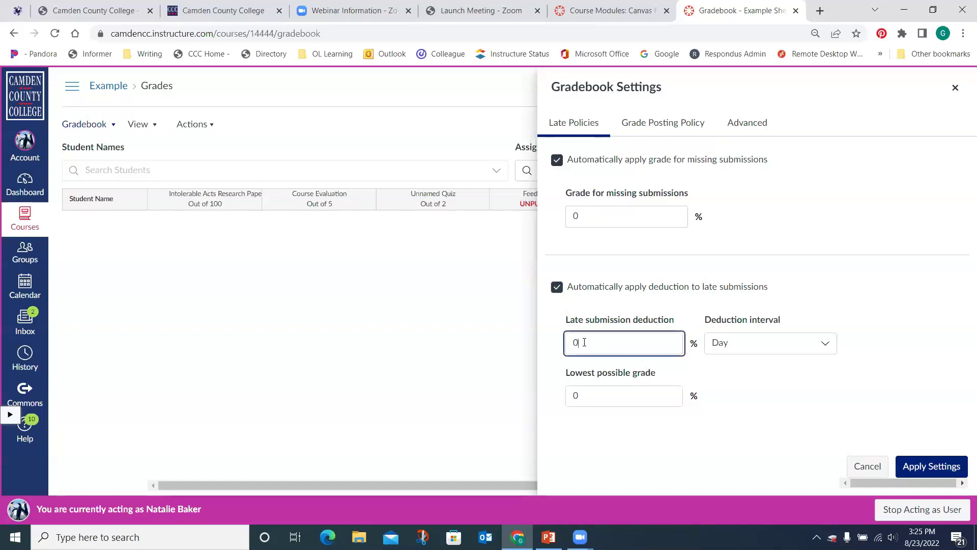
pyautogui.click(824, 346)
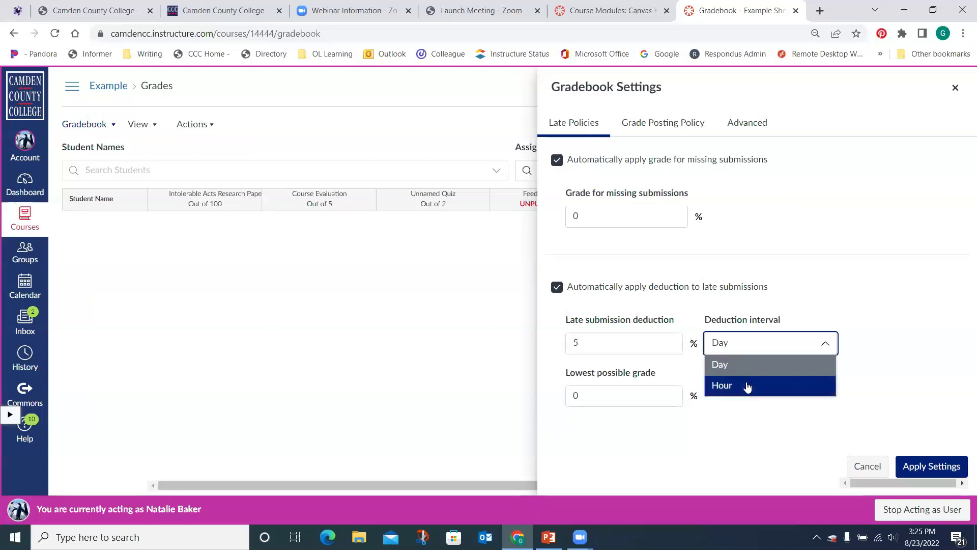
pyautogui.click(912, 356)
pyautogui.click(589, 399)
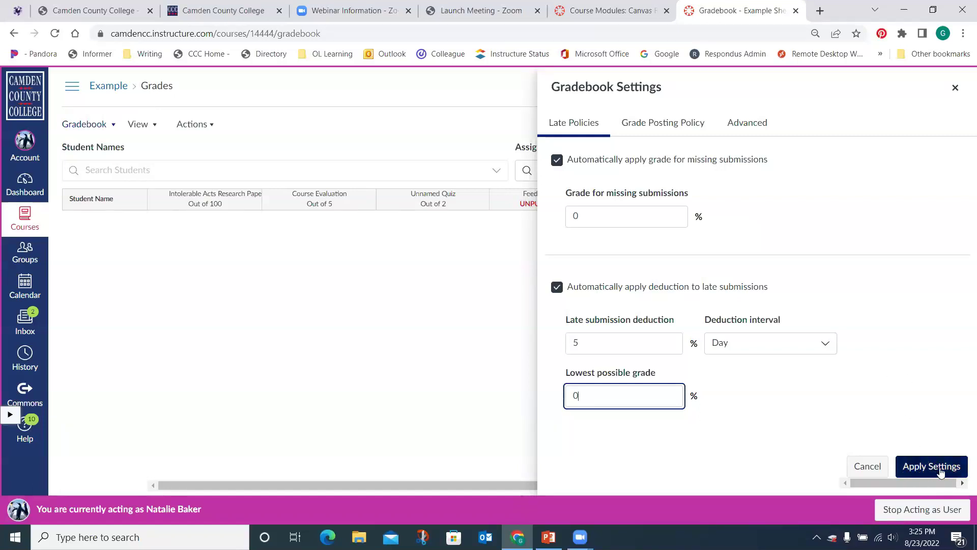
# Check 'Allow final grade override' on the Advanced tab of Gradebook Settings
pyautogui.click(643, 127)
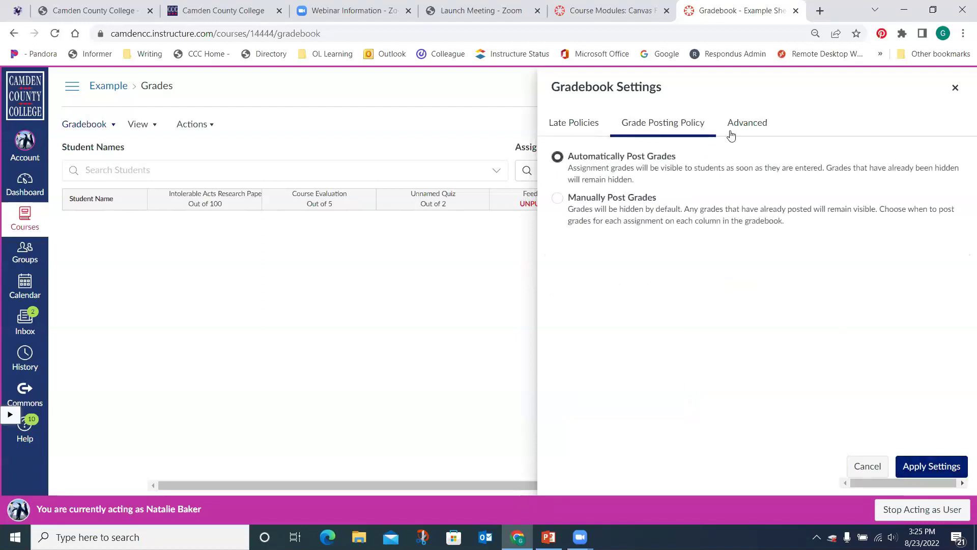
pyautogui.click(753, 123)
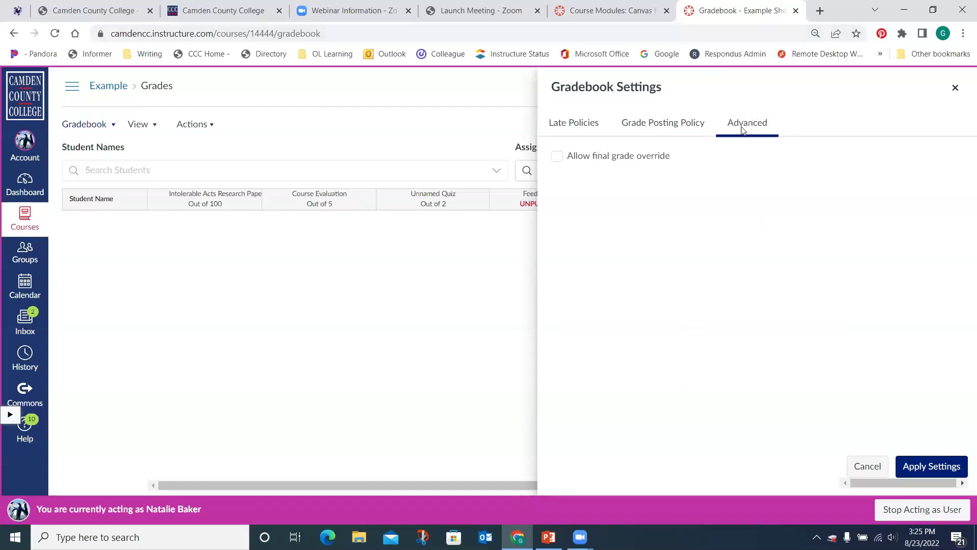
pyautogui.click(557, 158)
pyautogui.click(679, 158)
pyautogui.click(555, 155)
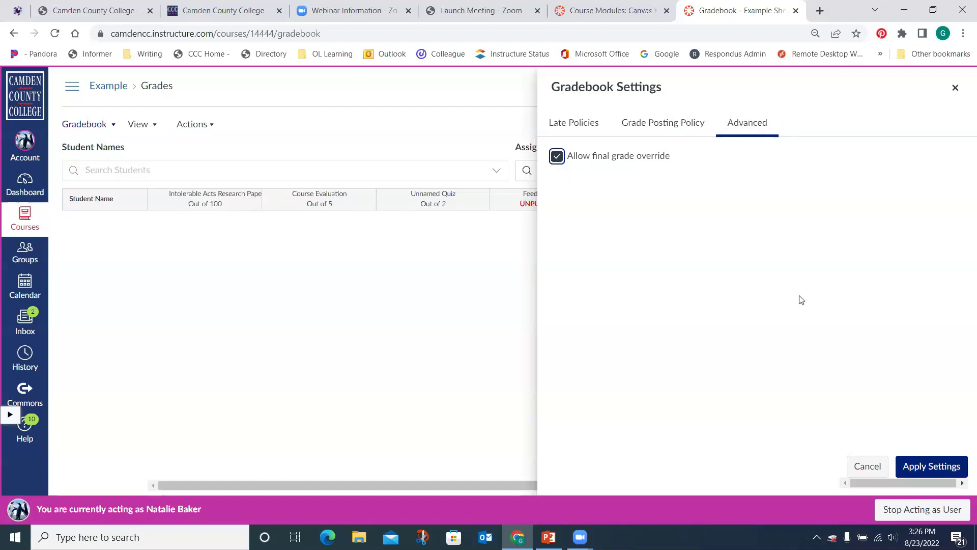
# Apply the gradebook settings and show the course navigation menu beside the grid
pyautogui.click(933, 469)
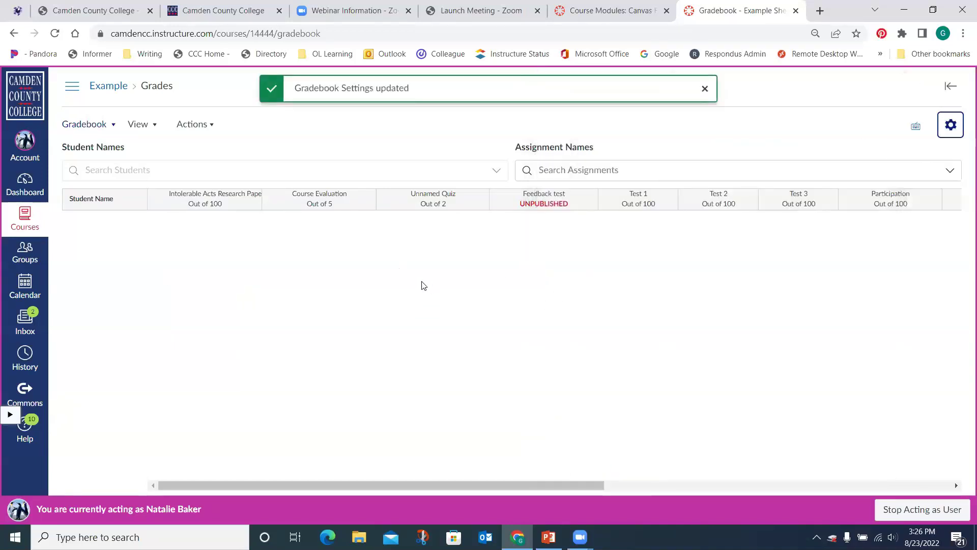
pyautogui.click(72, 86)
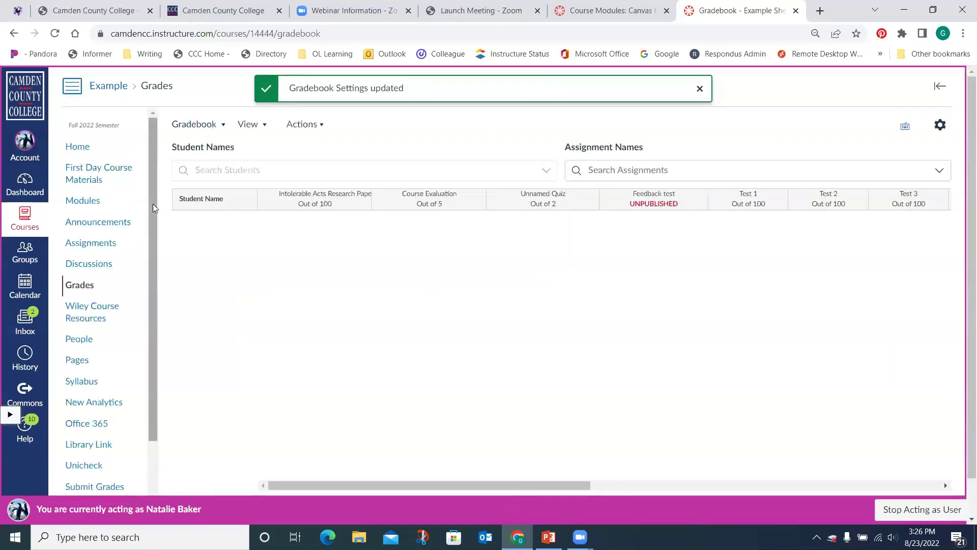
pyautogui.scroll(-1, 146, 233)
pyautogui.scroll(-1, 146, 233)
pyautogui.scroll(1, 117, 232)
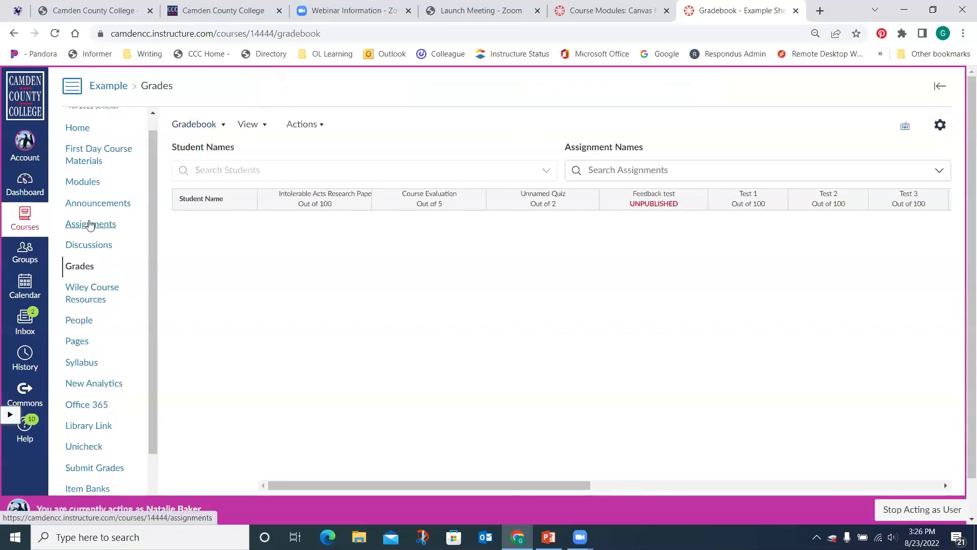
# Open Assignments without its help panel and review the 40/30/20/10% assignment groups
pyautogui.click(89, 225)
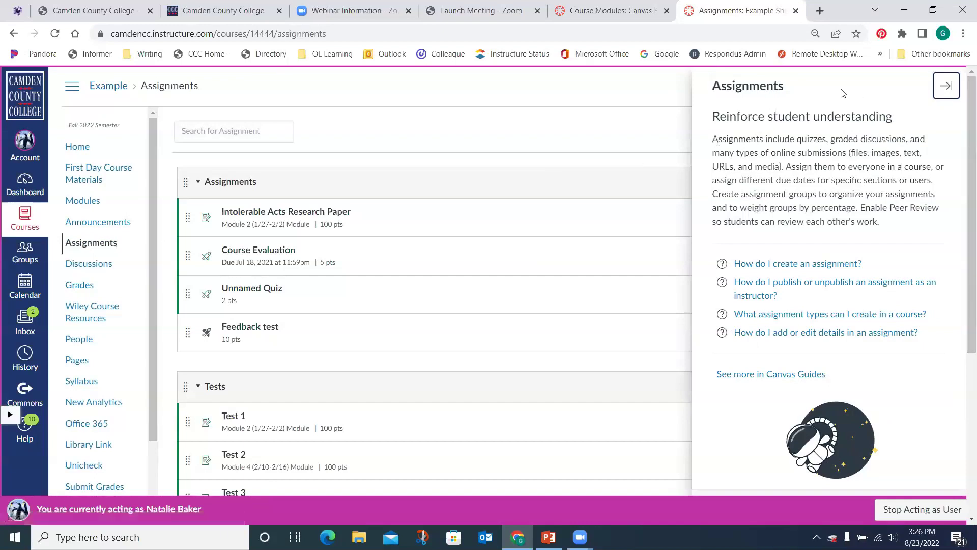
pyautogui.click(945, 86)
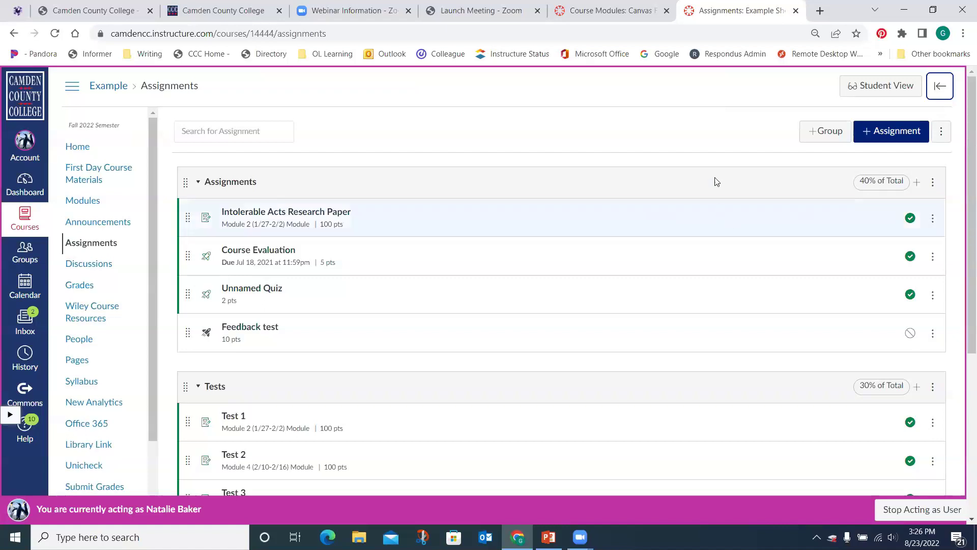
pyautogui.scroll(-1, 678, 148)
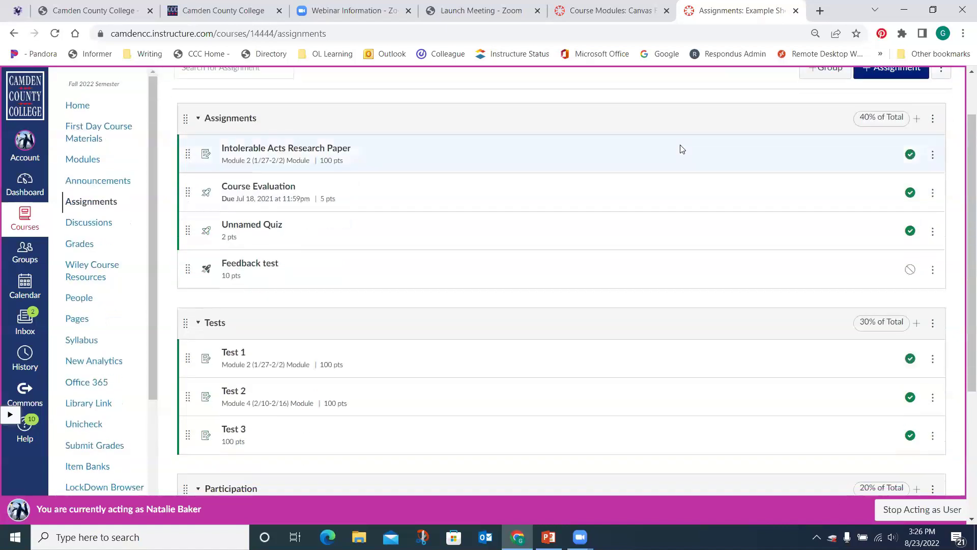
pyautogui.scroll(-1, 698, 155)
pyautogui.scroll(-2, 699, 157)
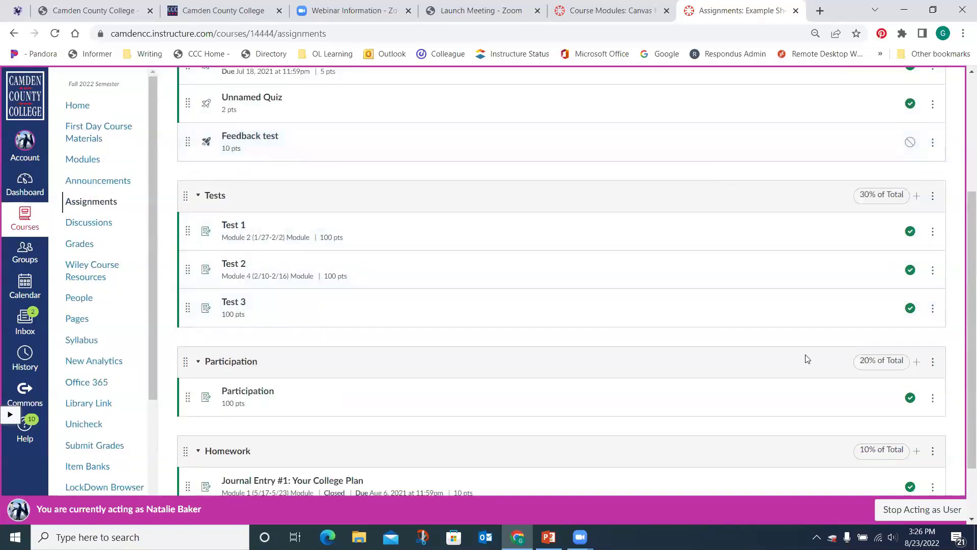
pyautogui.scroll(2, 809, 353)
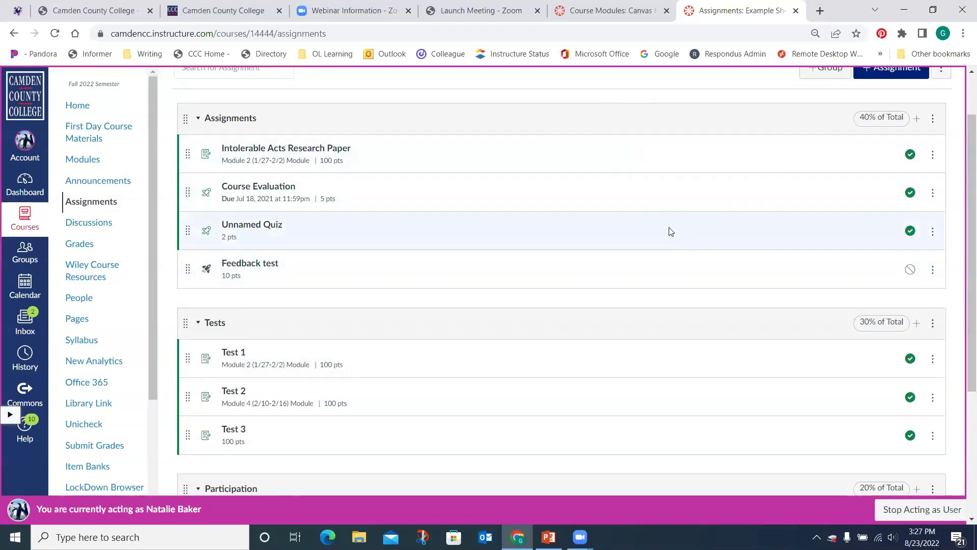
pyautogui.scroll(2, 672, 224)
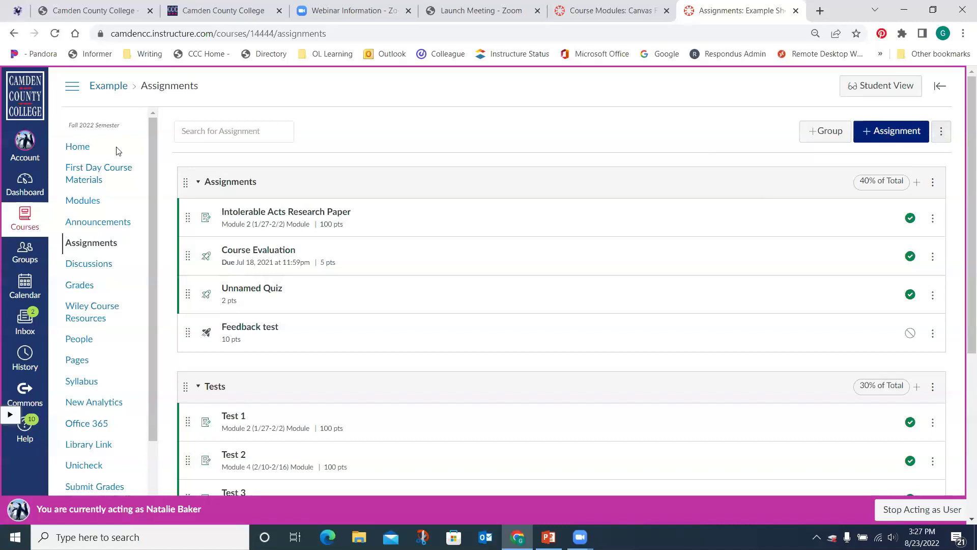
# Keep group weighting on with Assignments 40%, Tests 30%, Participation 20%, Homework 10%, and save
pyautogui.click(943, 133)
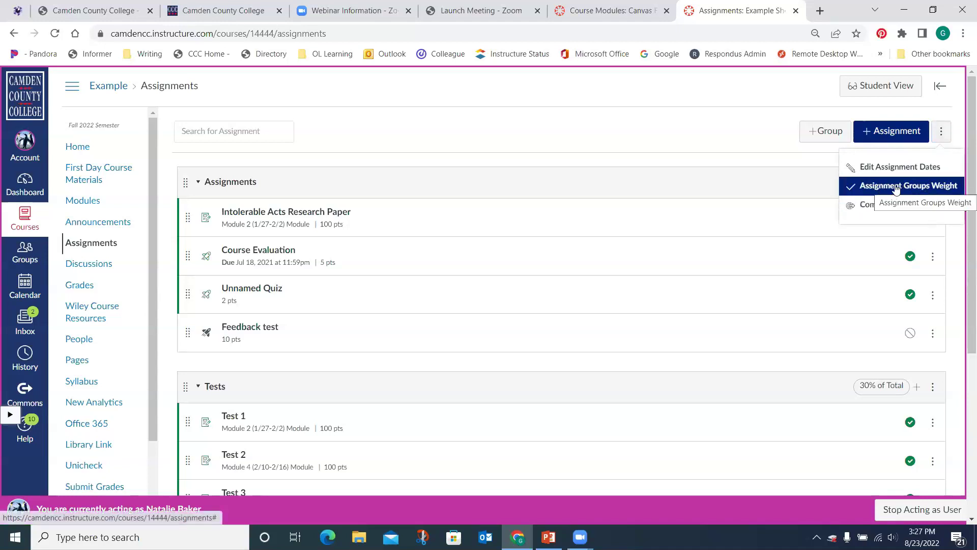
pyautogui.click(890, 189)
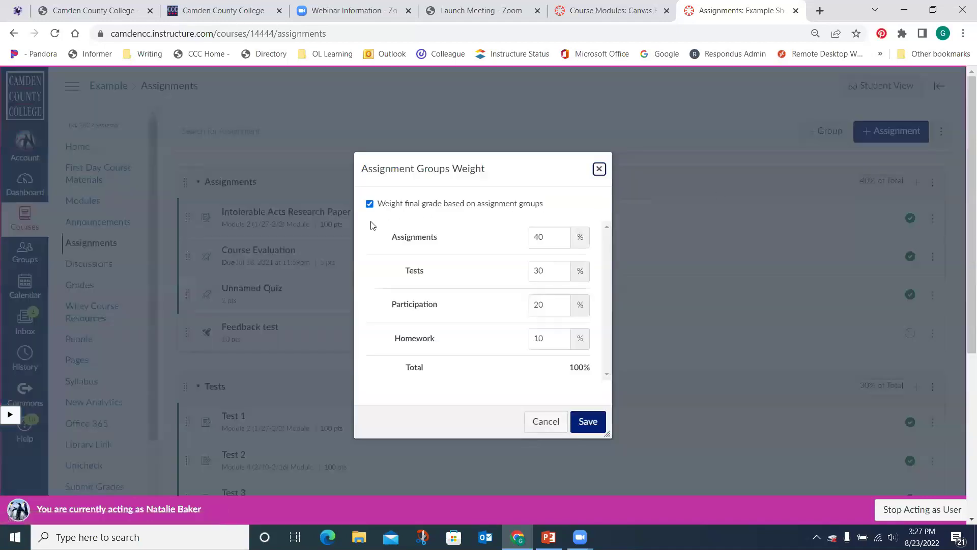
pyautogui.click(370, 204)
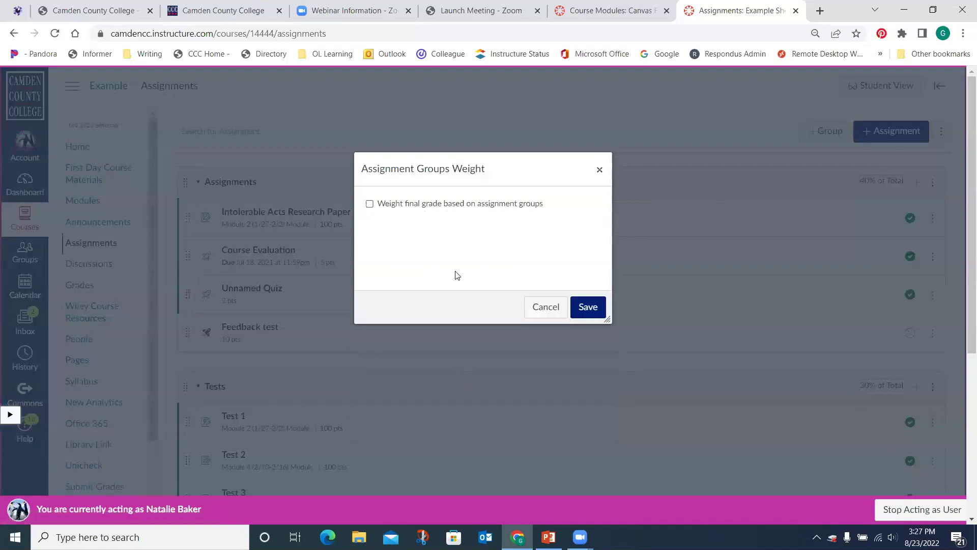
pyautogui.click(370, 205)
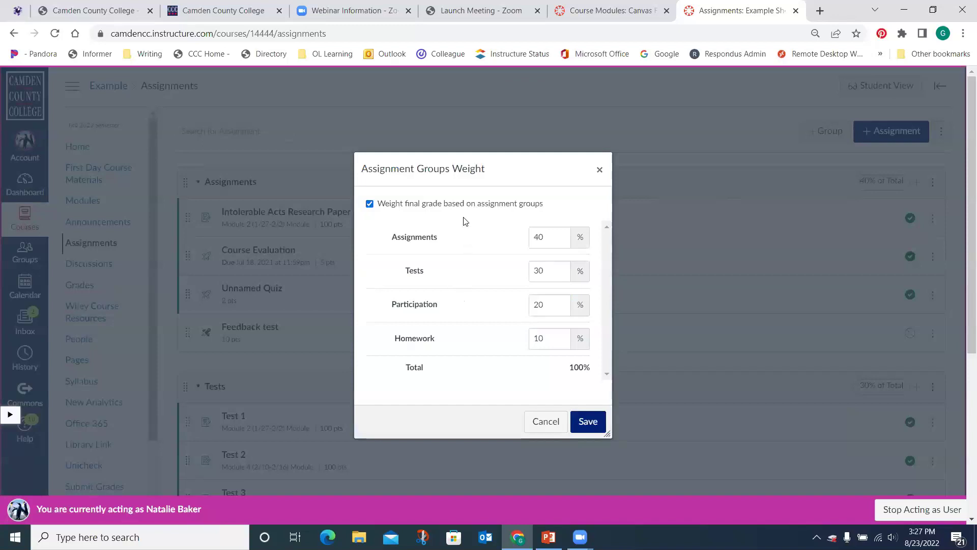
pyautogui.click(547, 233)
pyautogui.click(547, 276)
pyautogui.click(546, 311)
pyautogui.click(553, 337)
pyautogui.click(591, 421)
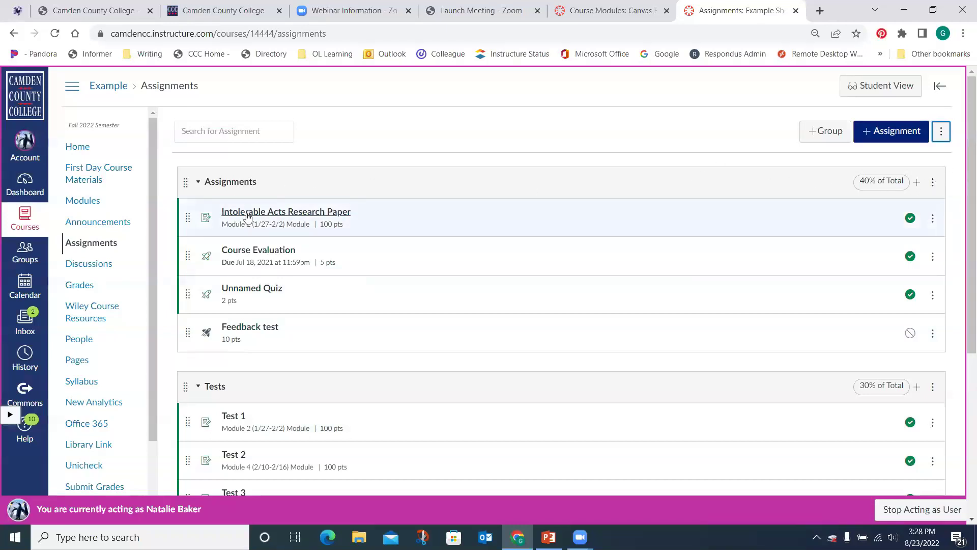
# Edit the 40% Assignments group to drop each student's 1 lowest score, and save it
pyautogui.click(933, 184)
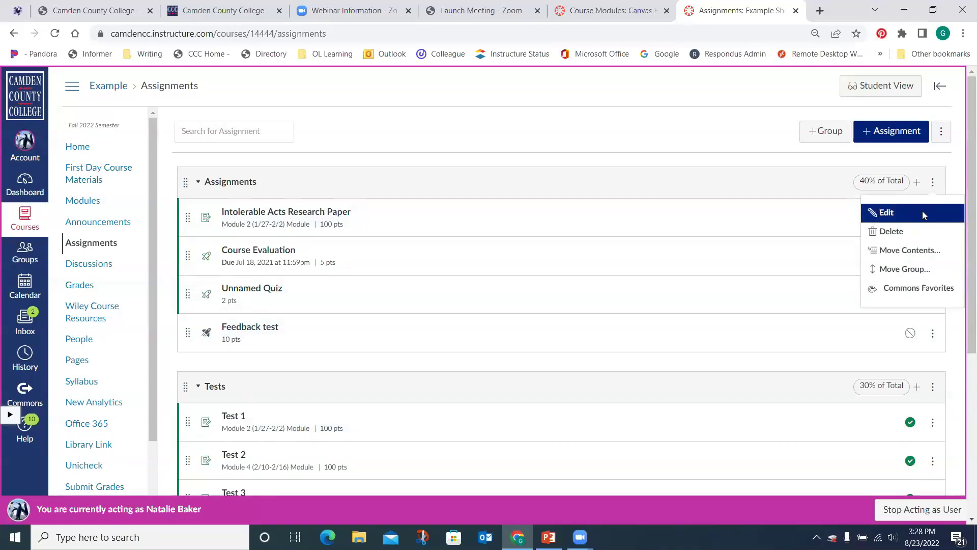
pyautogui.click(731, 143)
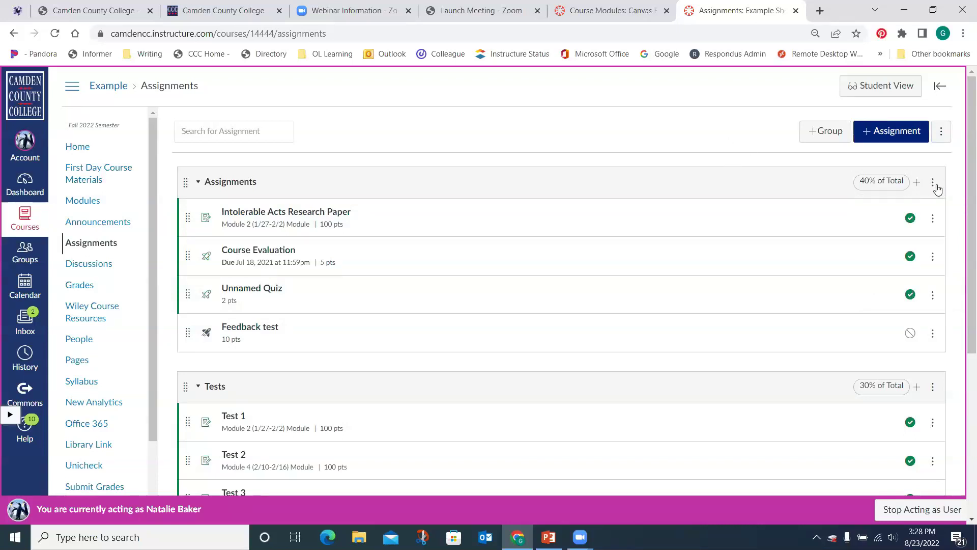
pyautogui.click(937, 189)
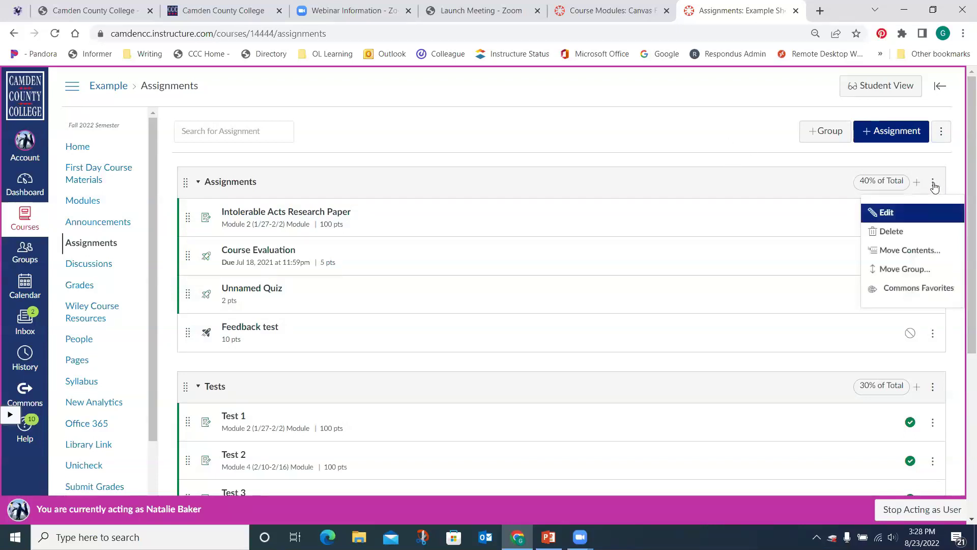
pyautogui.click(889, 214)
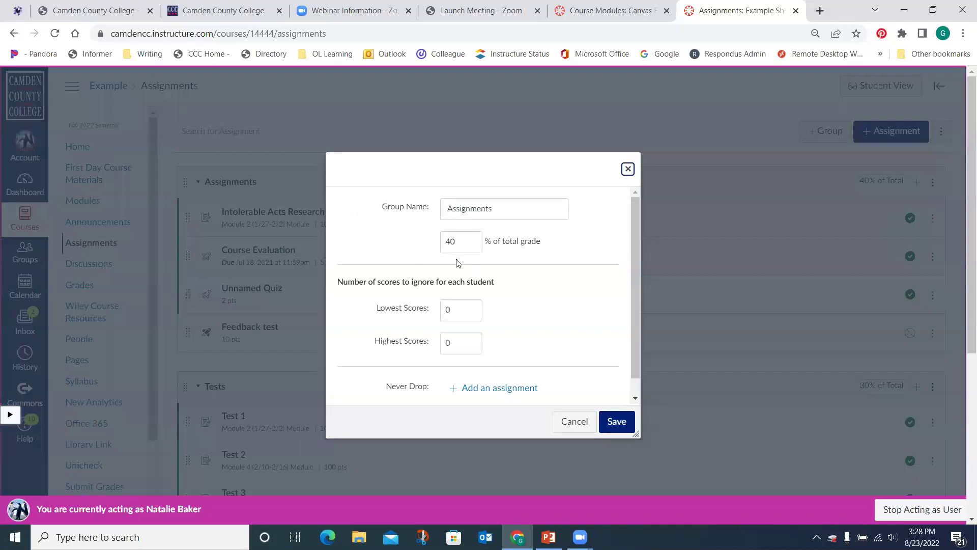
pyautogui.click(495, 216)
pyautogui.click(460, 244)
pyautogui.click(474, 307)
pyautogui.click(624, 427)
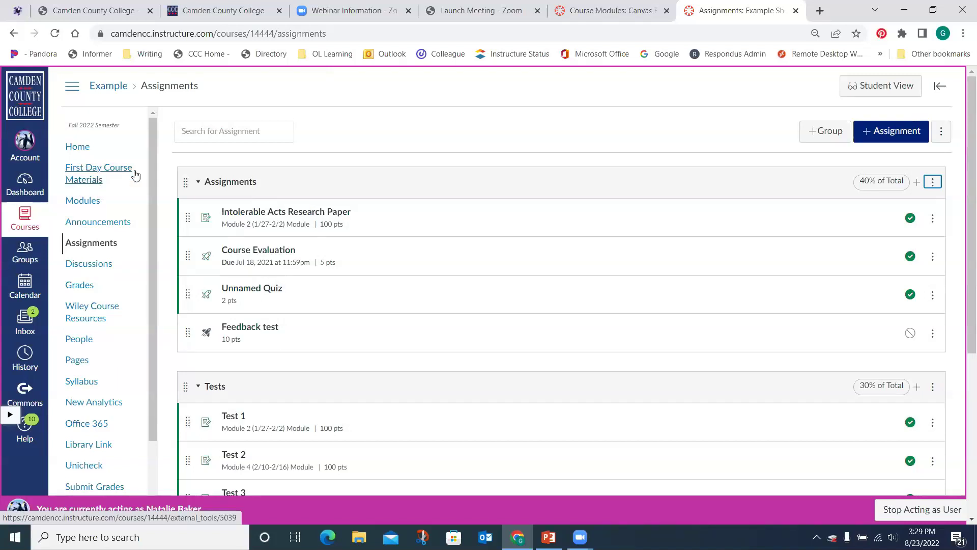
# From the course Home, choose Course Modules as the home page in place of the Front Page
pyautogui.click(94, 151)
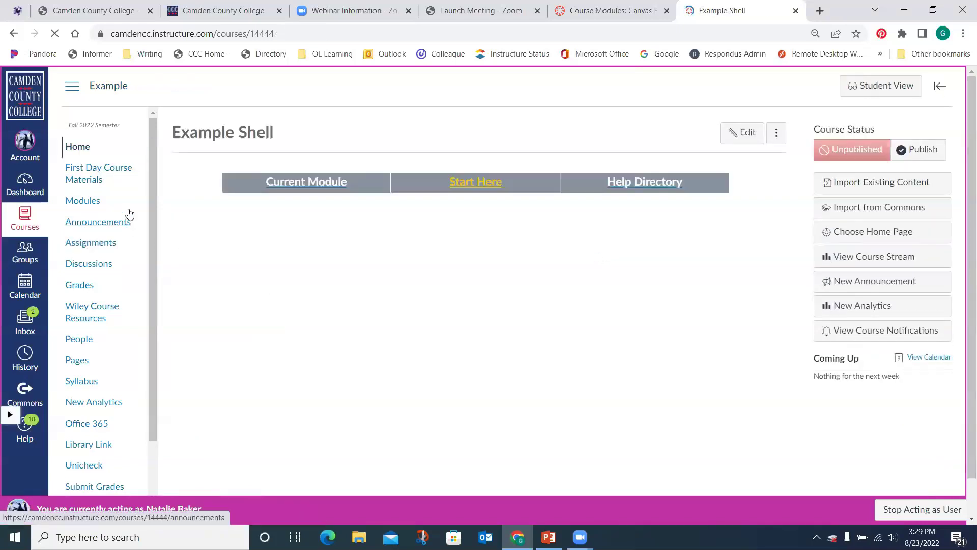
pyautogui.click(873, 231)
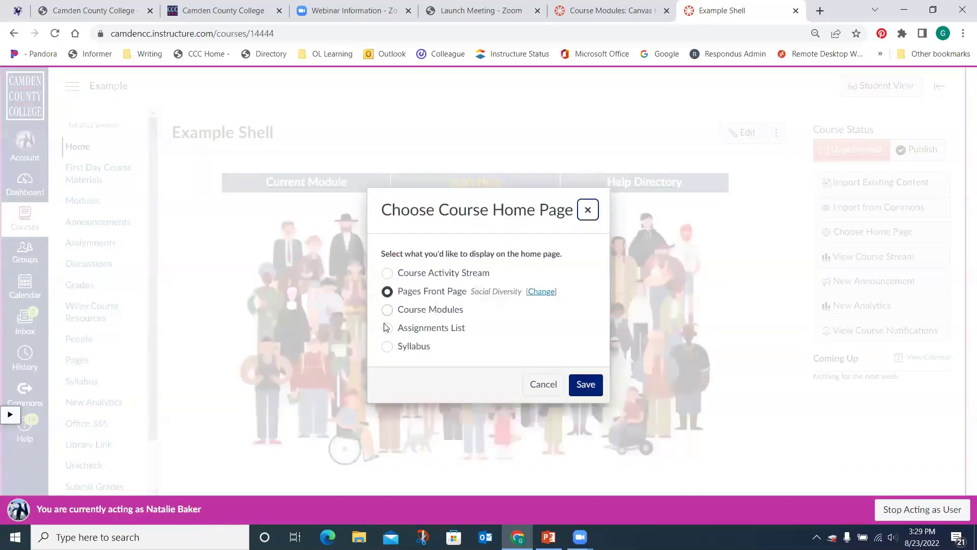
pyautogui.click(386, 310)
pyautogui.press('Return')
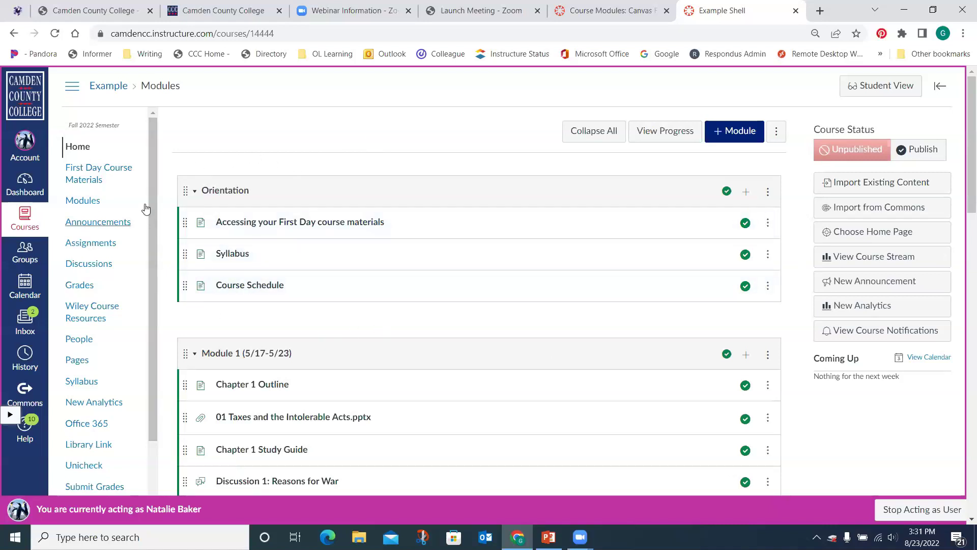
pyautogui.scroll(-2, 152, 198)
pyautogui.scroll(-5, 168, 217)
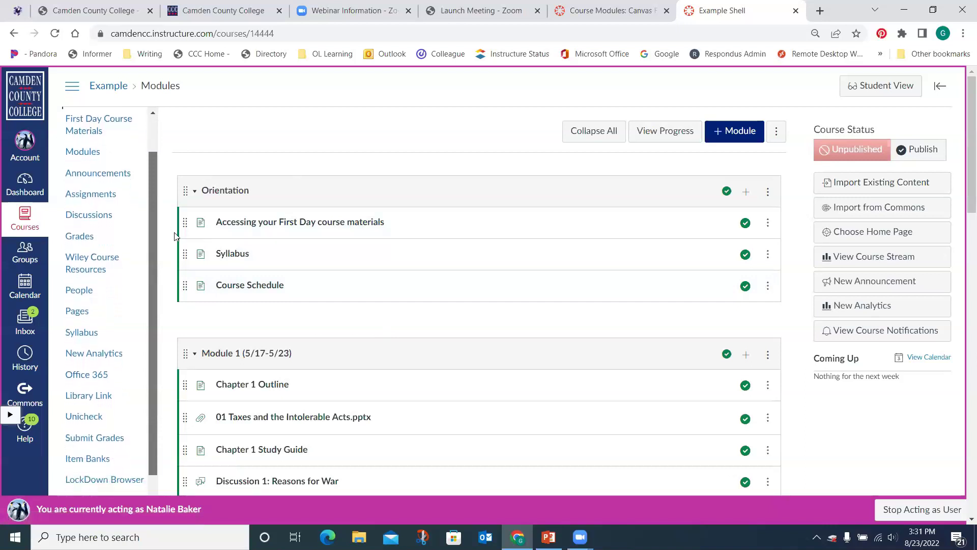
pyautogui.scroll(-3, 137, 336)
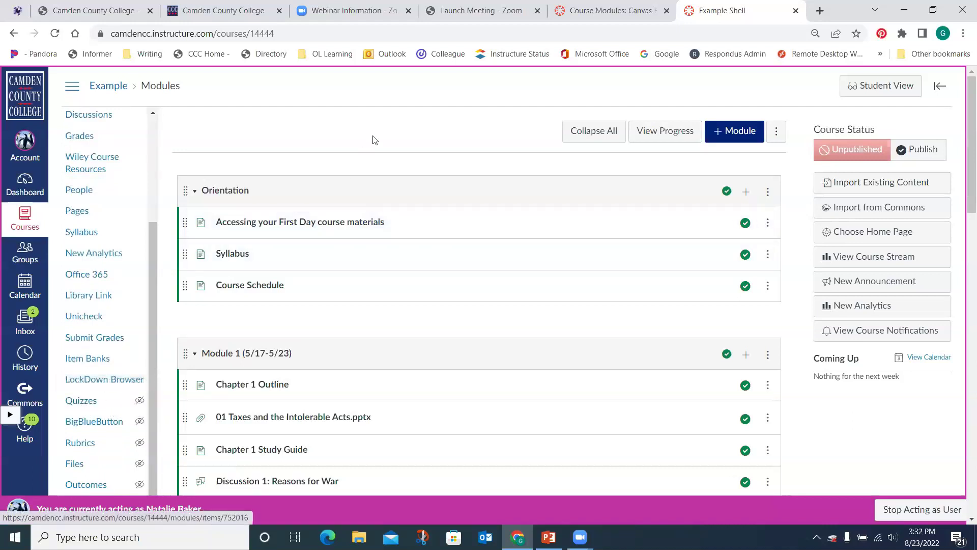
pyautogui.moveTo(150, 282); pyautogui.dragTo(168, 162)
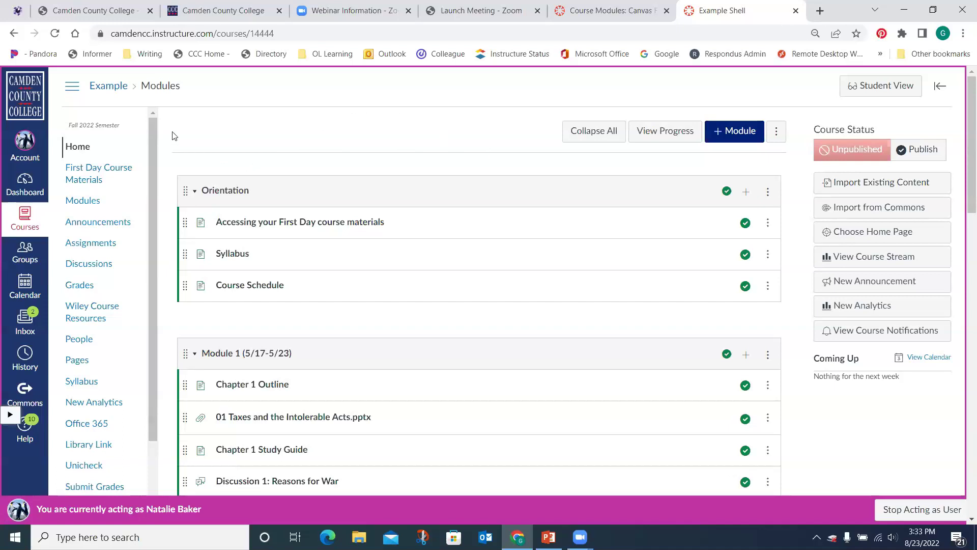
pyautogui.moveTo(155, 126)
pyautogui.mouseDown()
pyautogui.moveTo(149, 271)
pyautogui.moveTo(157, 122)
pyautogui.mouseUp()
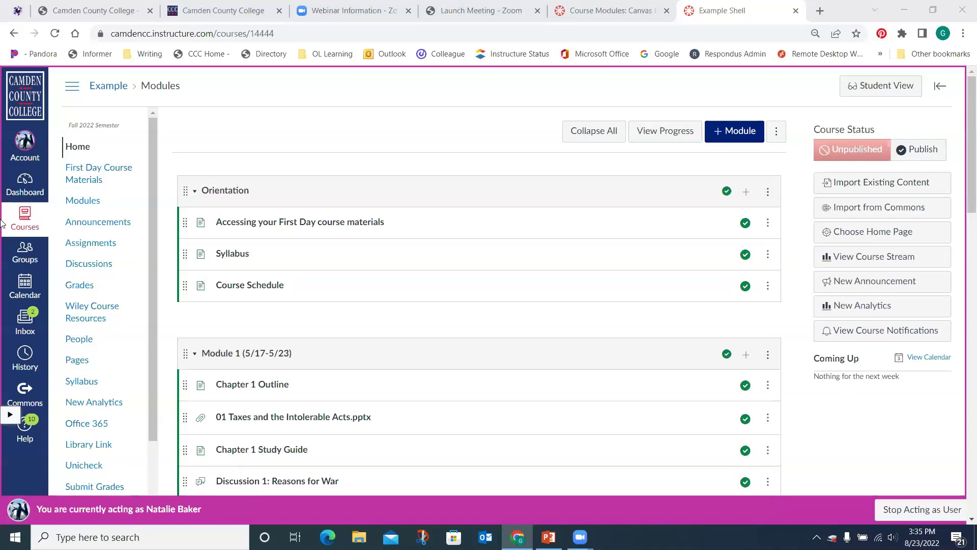
# Open the Assignments list and scroll down to the Tests group
pyautogui.click(98, 243)
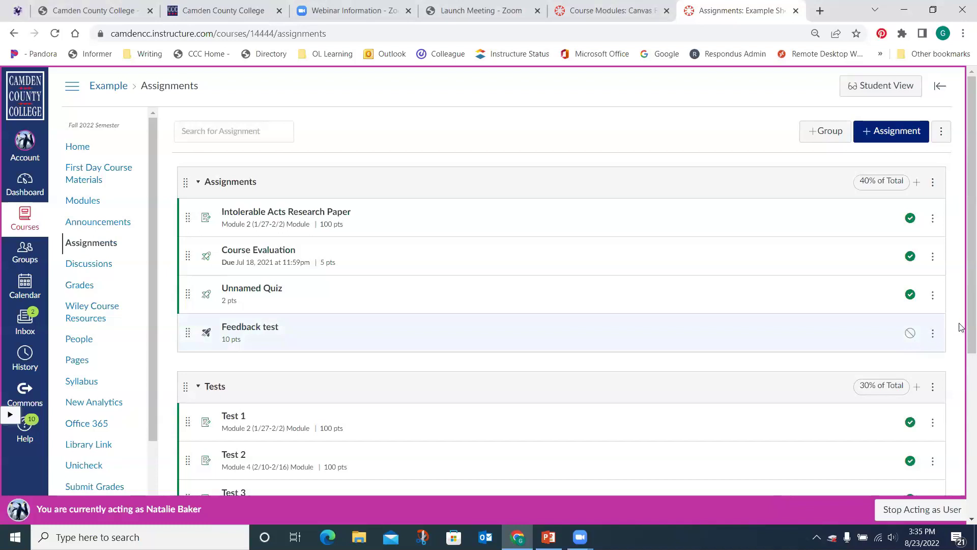
pyautogui.moveTo(962, 318); pyautogui.dragTo(962, 340)
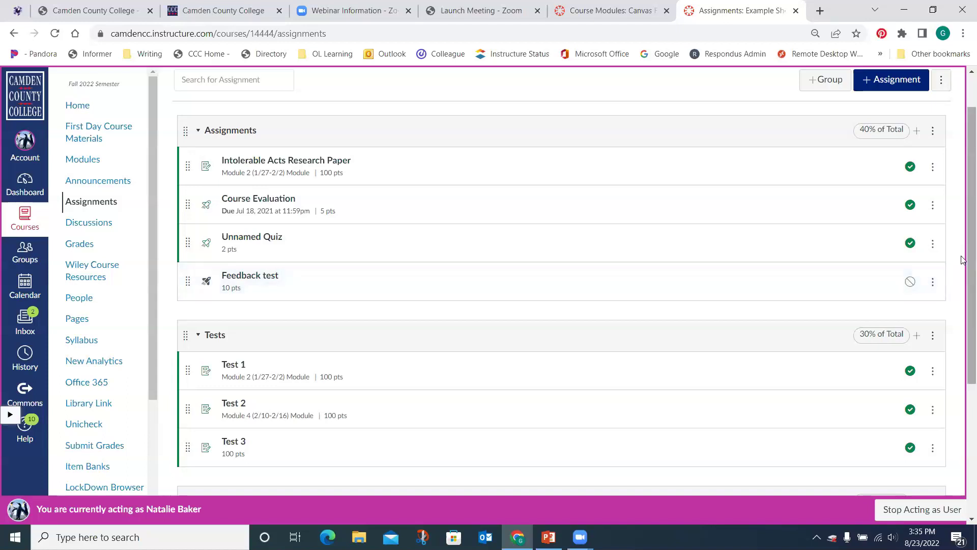
# Open the Gradebook and uncheck Unpublished Assignments under View > Columns
pyautogui.click(76, 243)
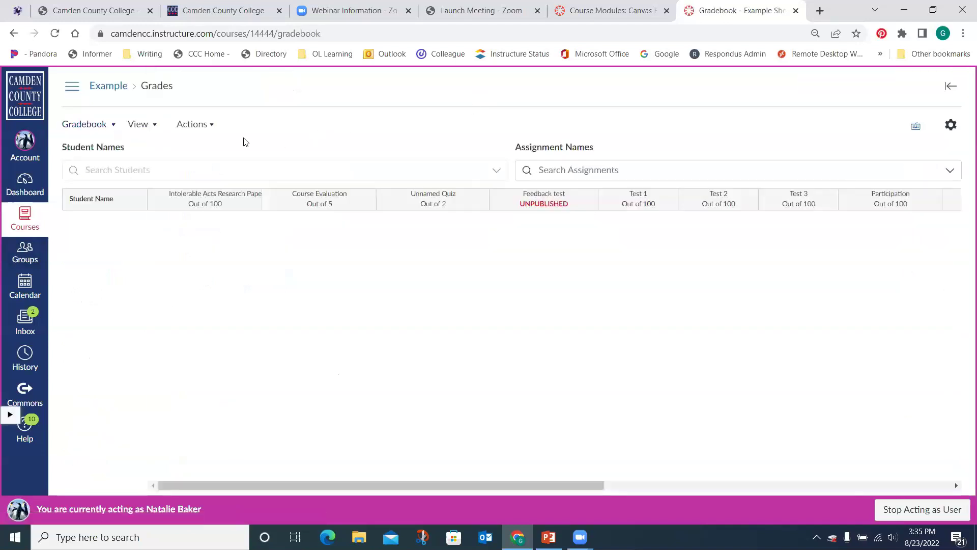
pyautogui.click(139, 125)
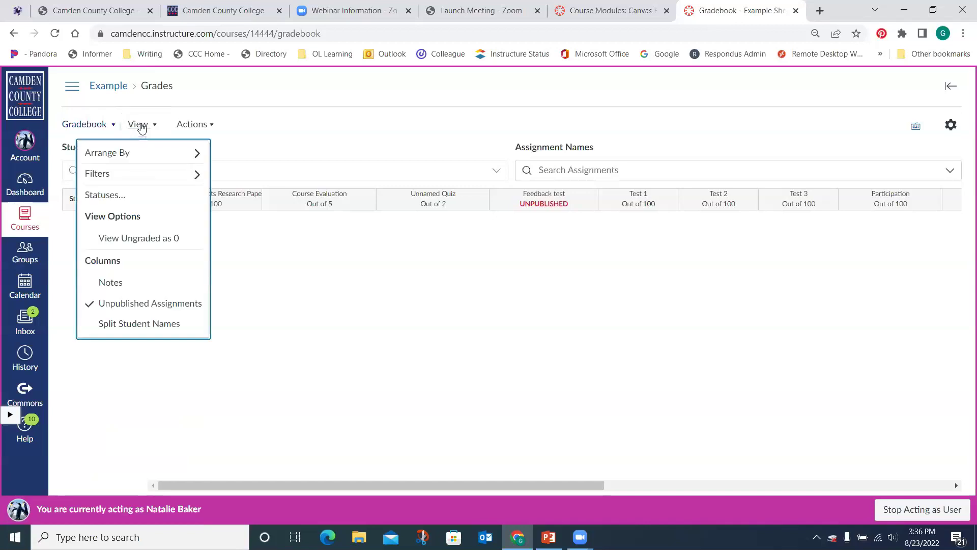
pyautogui.click(106, 309)
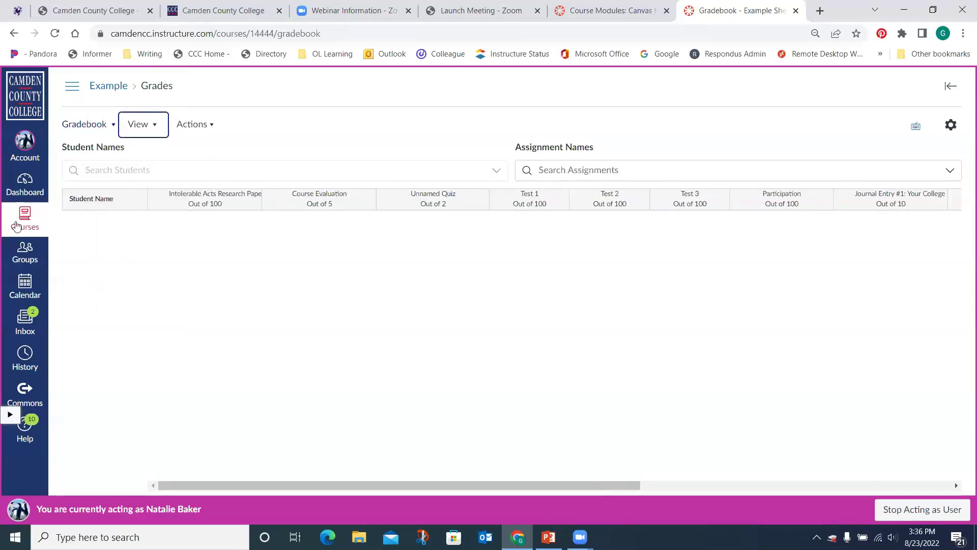
pyautogui.click(159, 122)
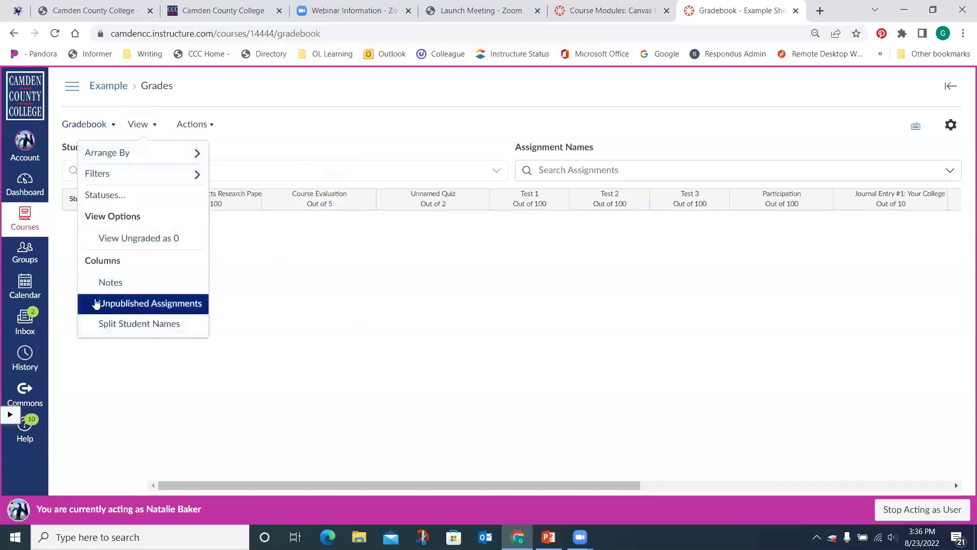
pyautogui.click(449, 303)
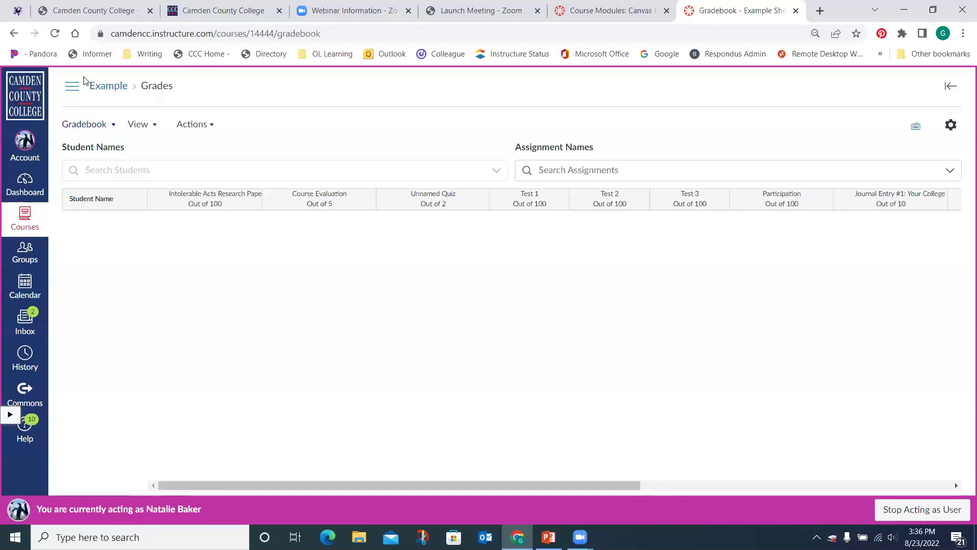
# Expand the course navigation and open Settings to view the Course Details
pyautogui.click(67, 89)
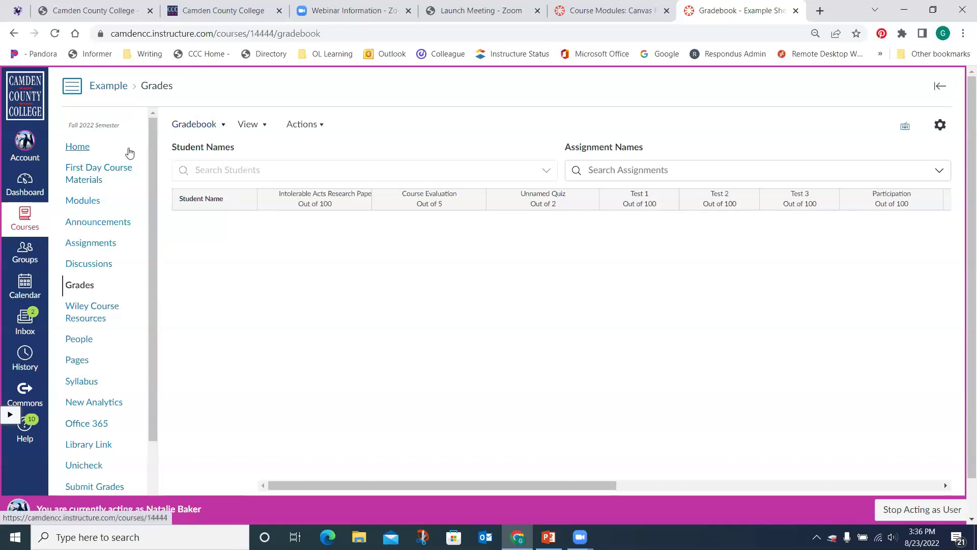
pyautogui.scroll(-3, 153, 283)
pyautogui.scroll(-2, 94, 488)
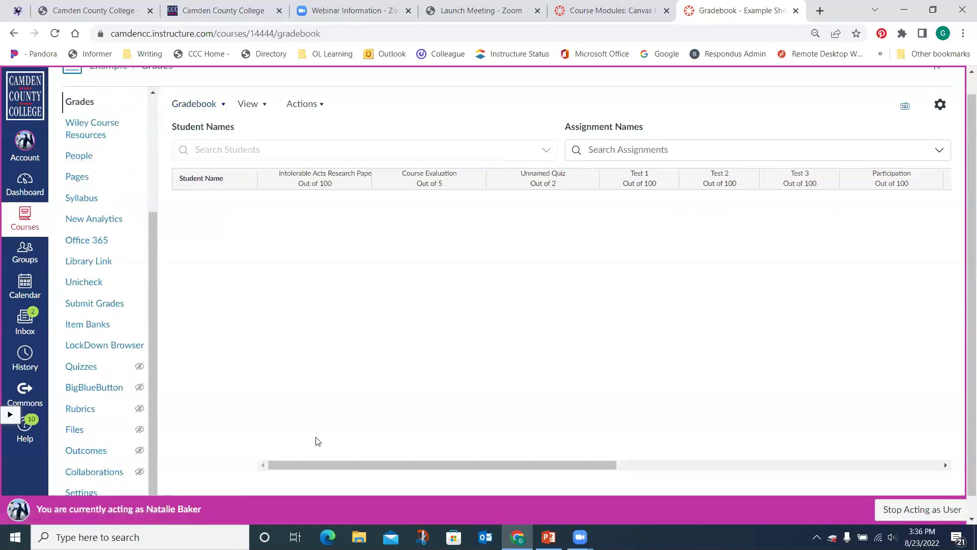
pyautogui.click(71, 471)
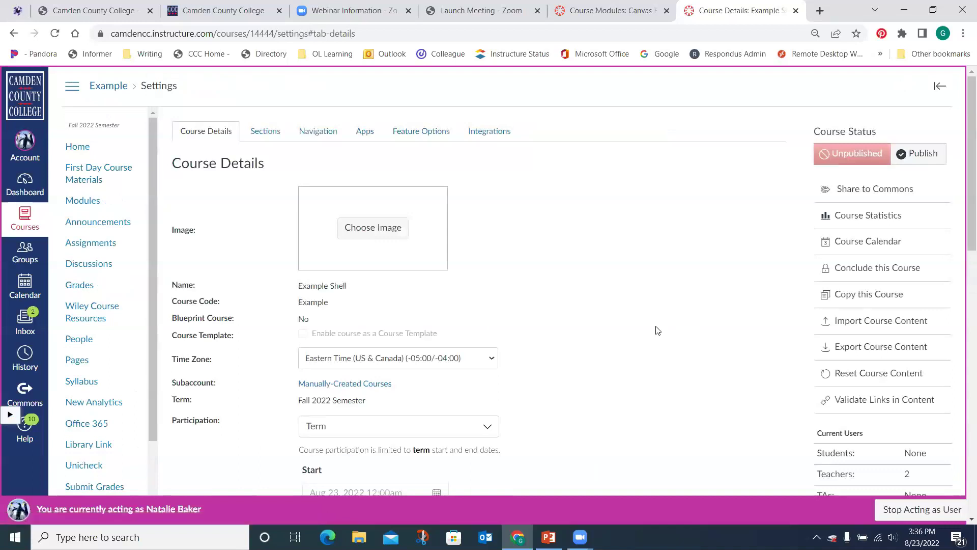
# Run Validate Links in Content, review the 8 broken links, then return to Modules
pyautogui.click(867, 401)
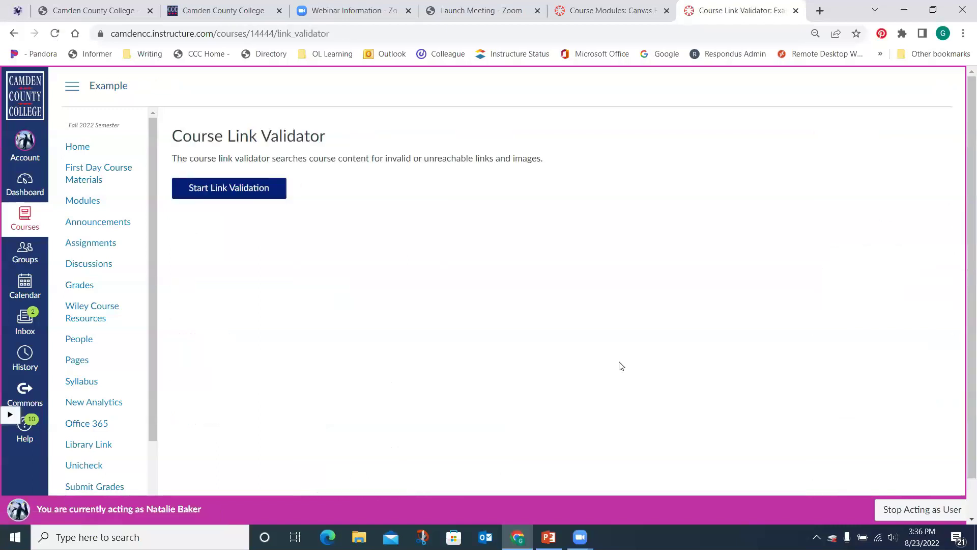
pyautogui.click(199, 198)
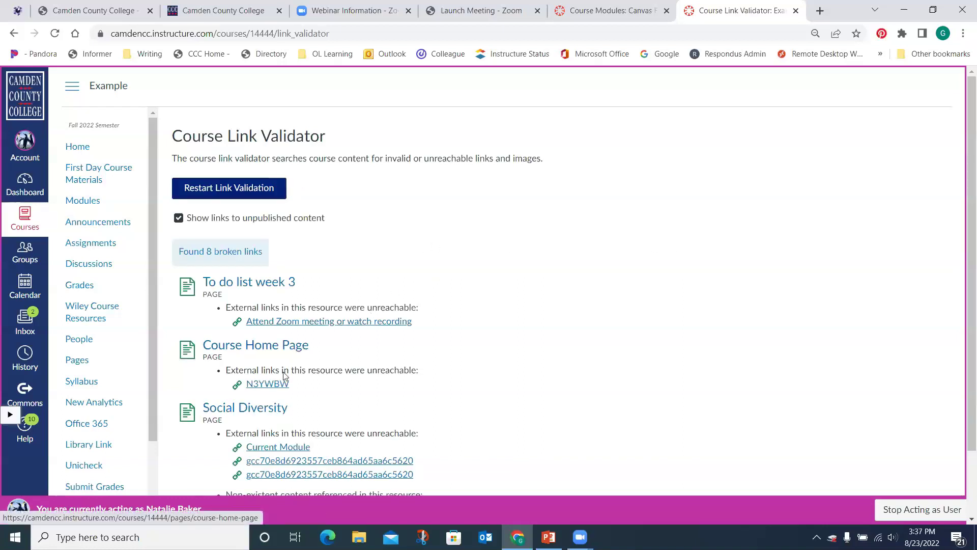
pyautogui.scroll(-2, 476, 333)
pyautogui.scroll(2, 580, 346)
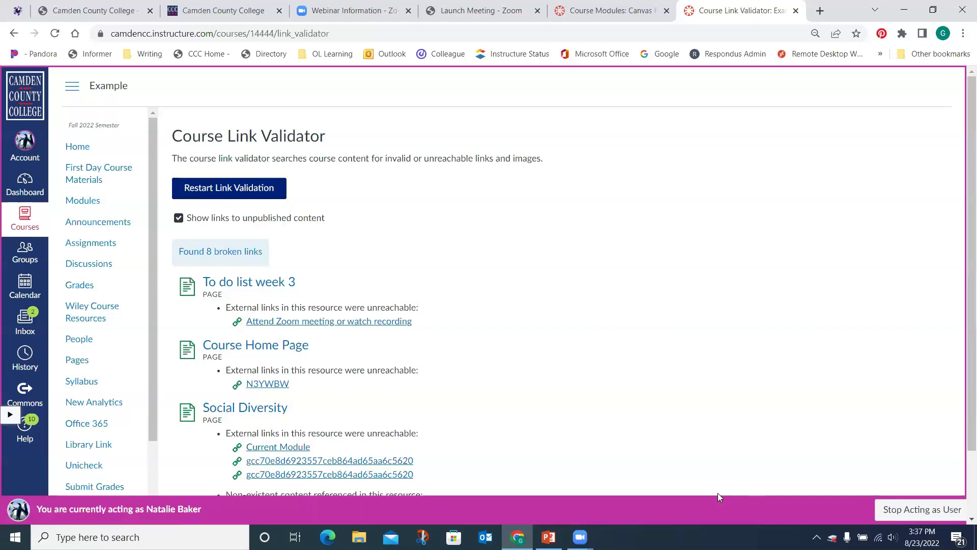
pyautogui.click(436, 533)
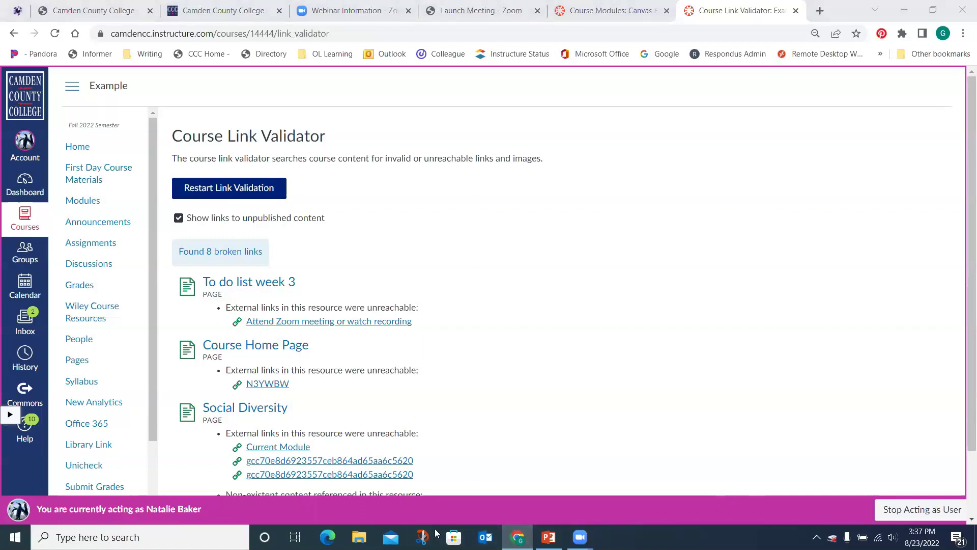
pyautogui.click(151, 208)
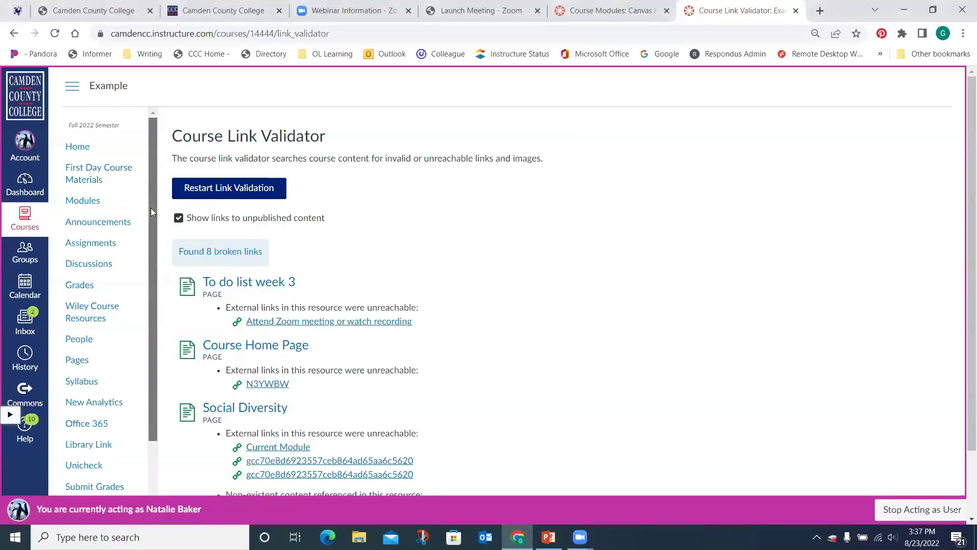
pyautogui.click(74, 201)
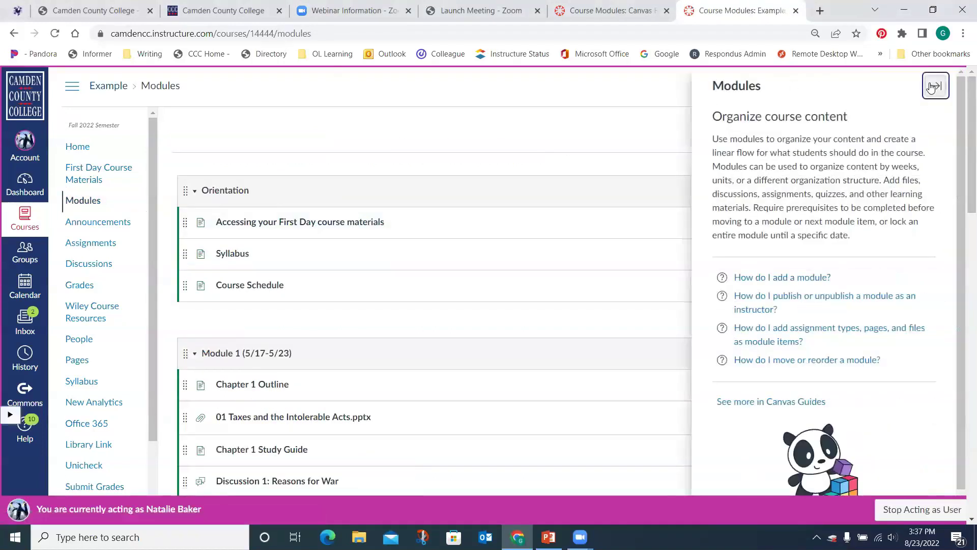
# Close the Modules help panel, scroll the module items, and reopen the Gradebook
pyautogui.click(935, 87)
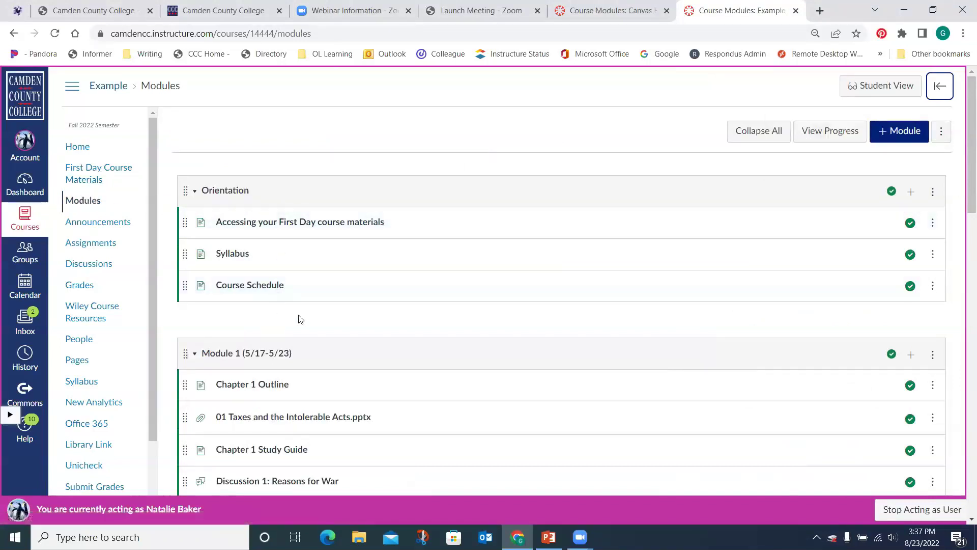
pyautogui.scroll(-1, 301, 320)
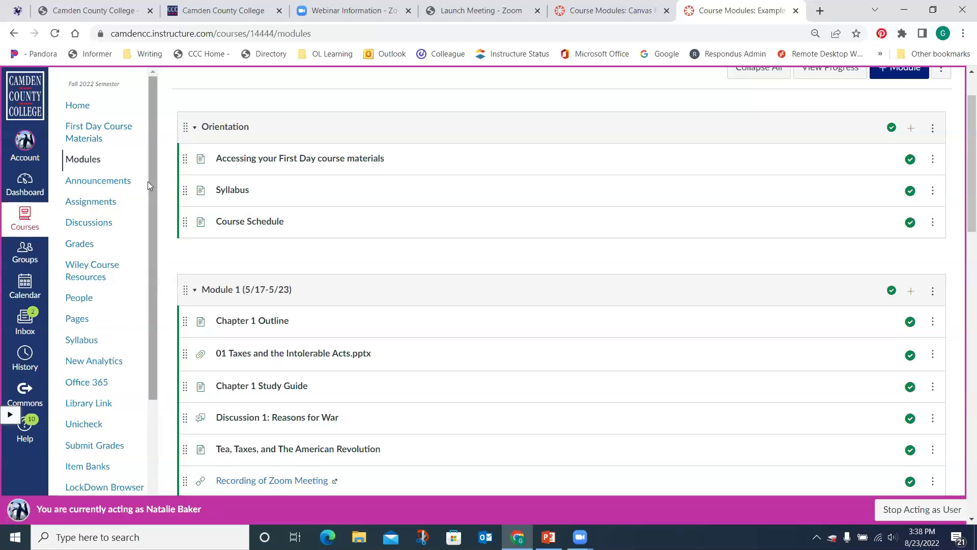
pyautogui.click(79, 244)
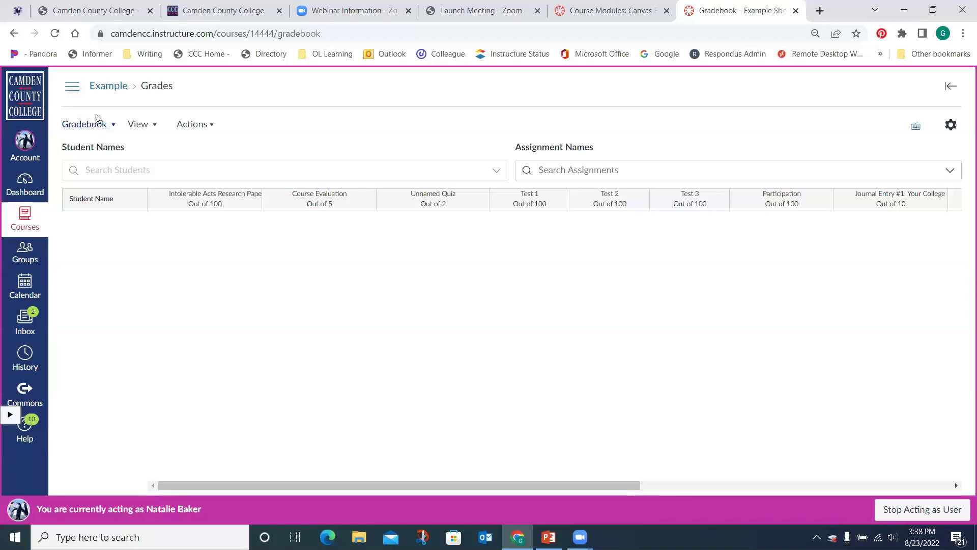
# Show the course navigation list beside the Gradebook and scroll through its links
pyautogui.click(72, 87)
pyautogui.scroll(-2, 144, 229)
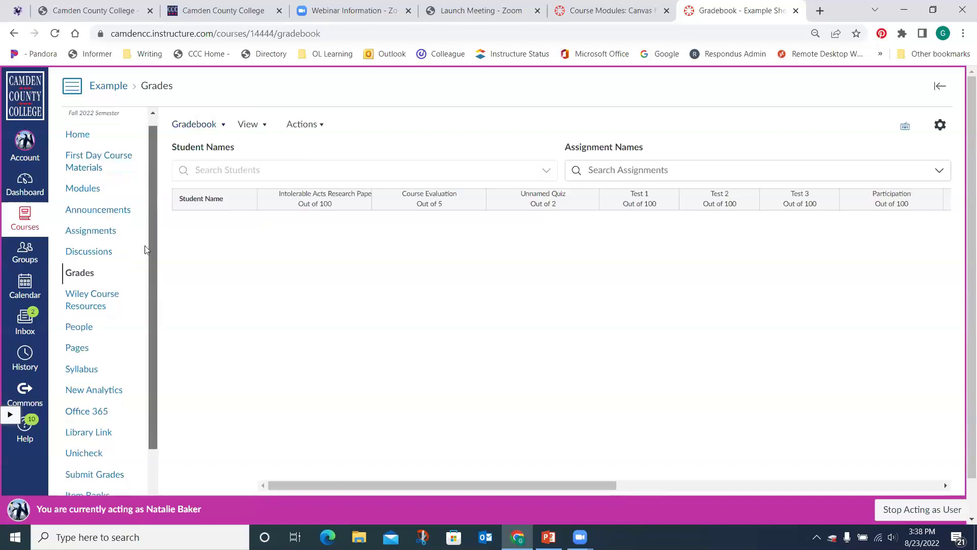
pyautogui.scroll(2, 142, 255)
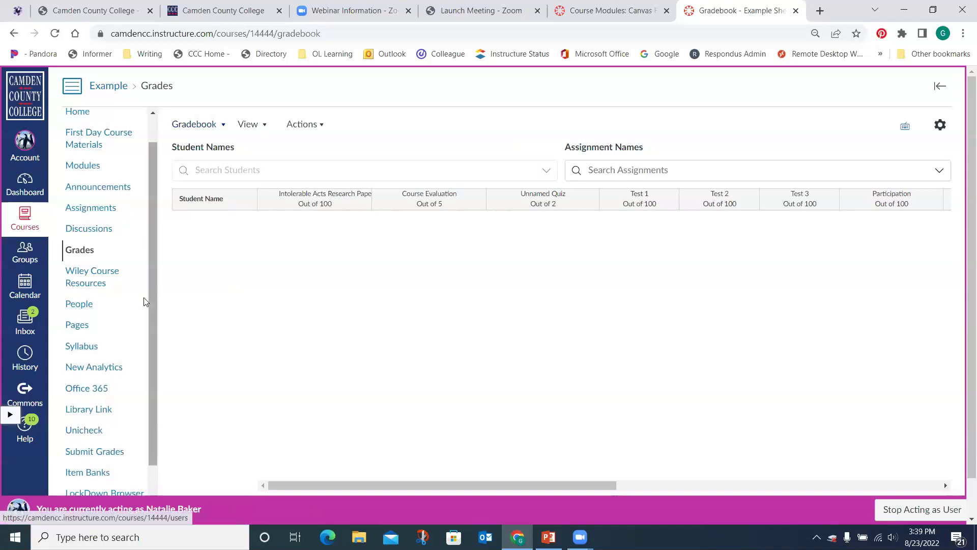
pyautogui.scroll(1, 154, 300)
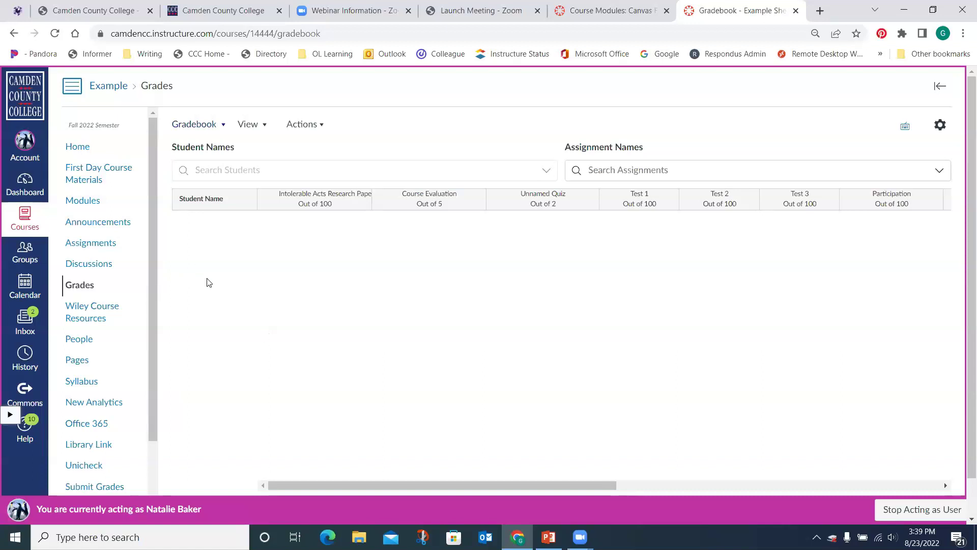
# Publish the Course Evaluation and Unnamed Quiz assignments from the Assignments list
pyautogui.click(89, 244)
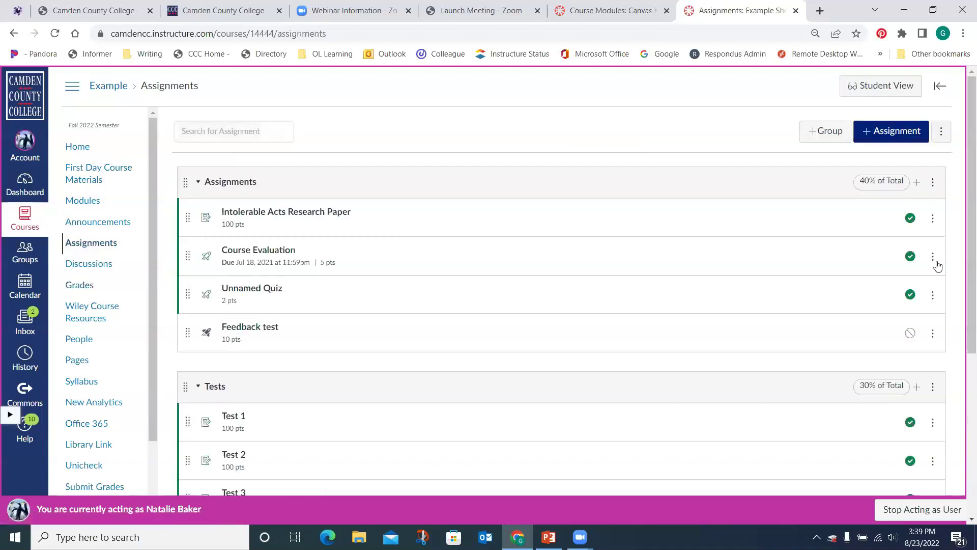
pyautogui.click(910, 256)
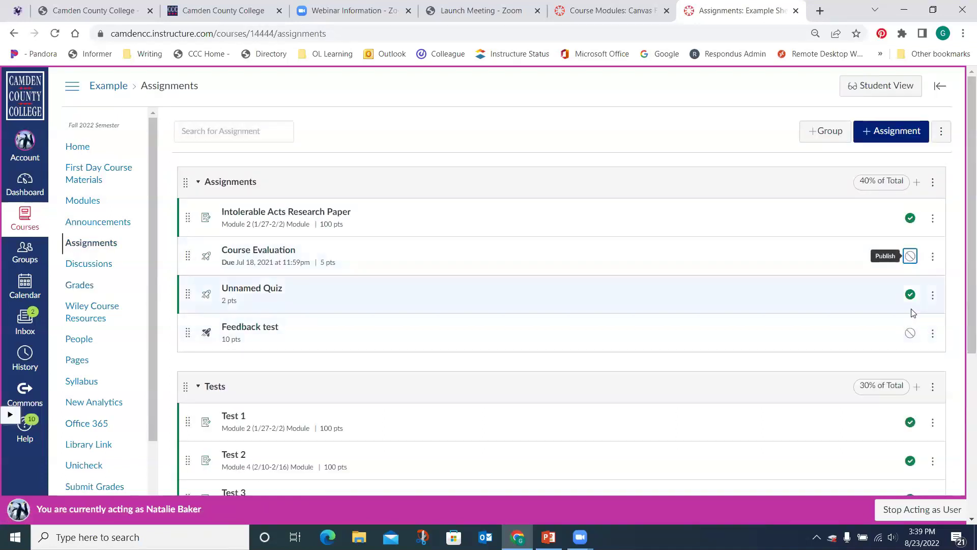
pyautogui.click(907, 258)
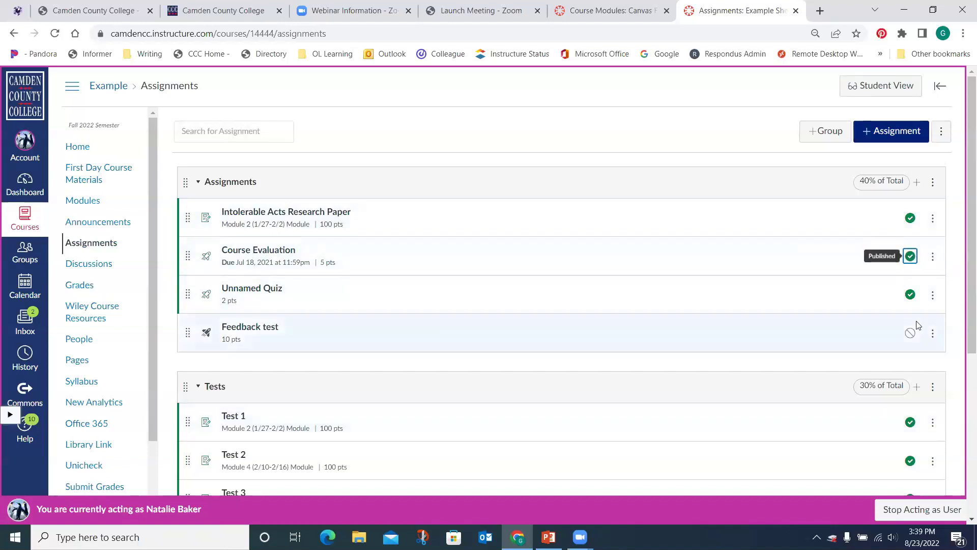
pyautogui.click(915, 293)
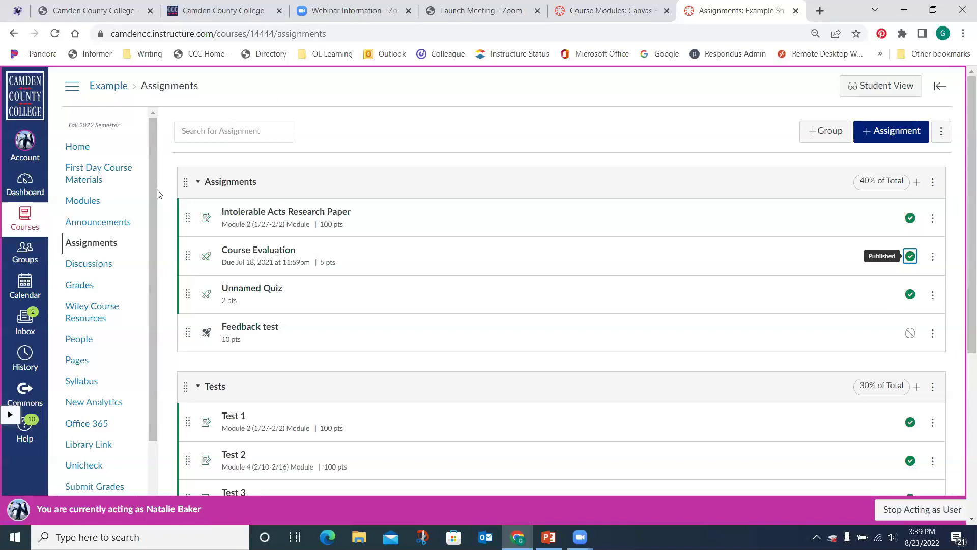
pyautogui.scroll(-2, 148, 232)
pyautogui.scroll(-1, 146, 262)
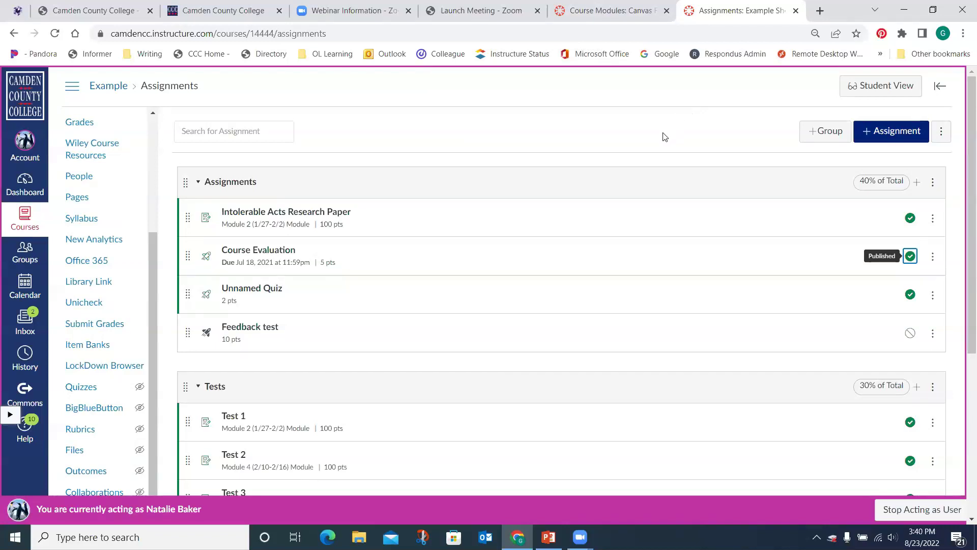
pyautogui.moveTo(151, 295); pyautogui.dragTo(149, 176)
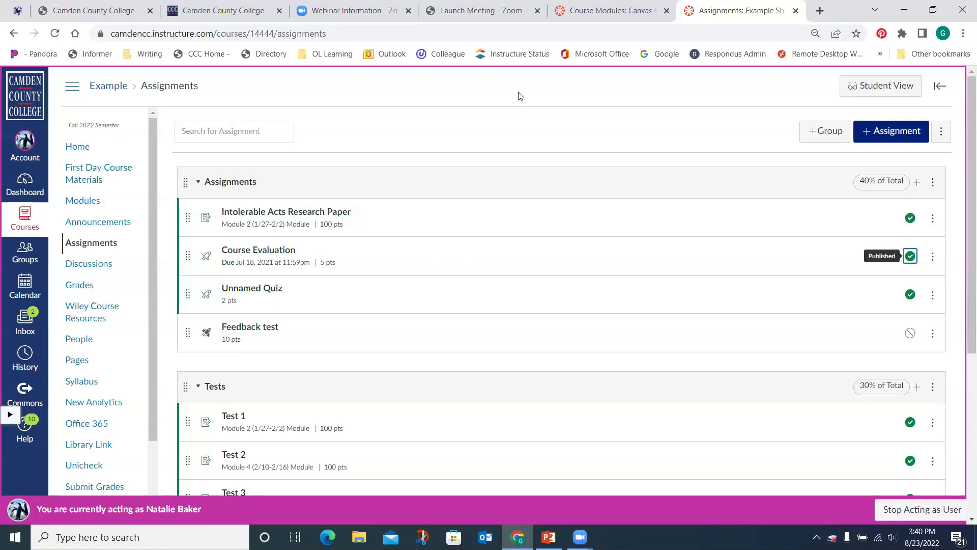
# Switch to the Faculty Hub modules and open the Respondus LockDown Browser and Monitor item
pyautogui.click(635, 10)
pyautogui.scroll(-5, 577, 227)
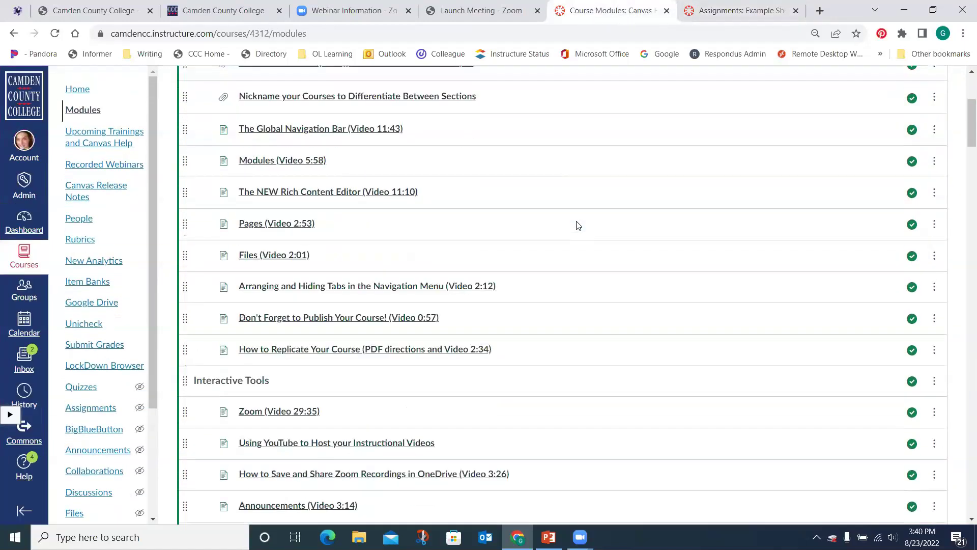
pyautogui.scroll(-12, 576, 224)
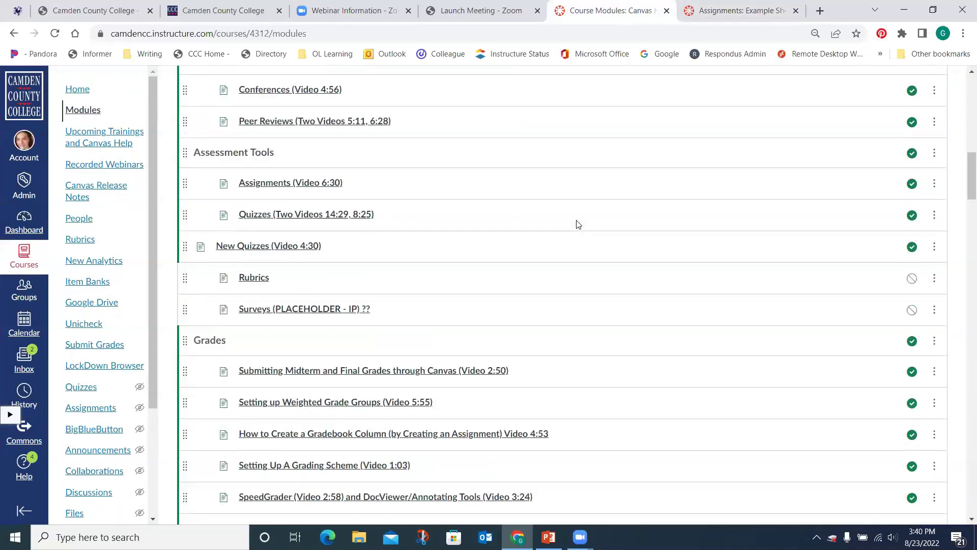
pyautogui.scroll(-5, 578, 223)
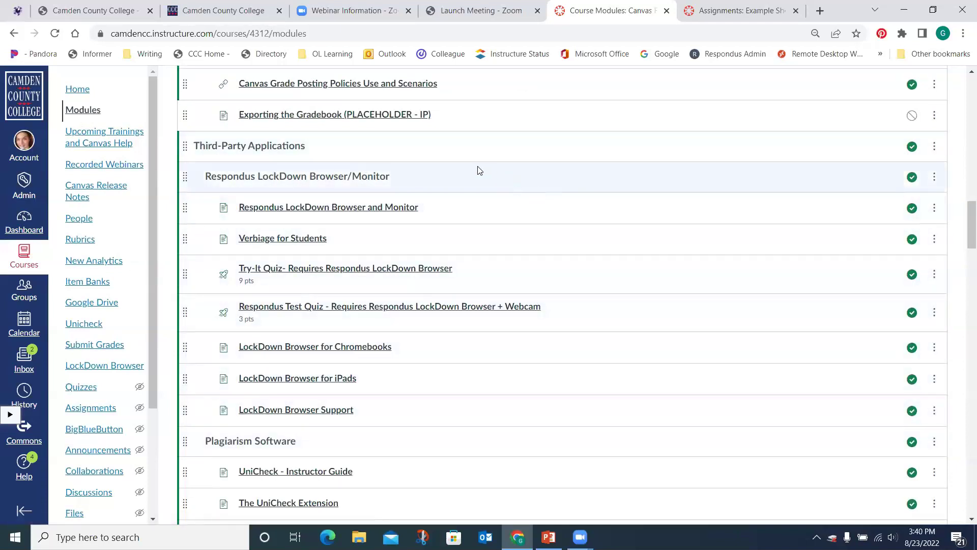
pyautogui.scroll(-1, 478, 170)
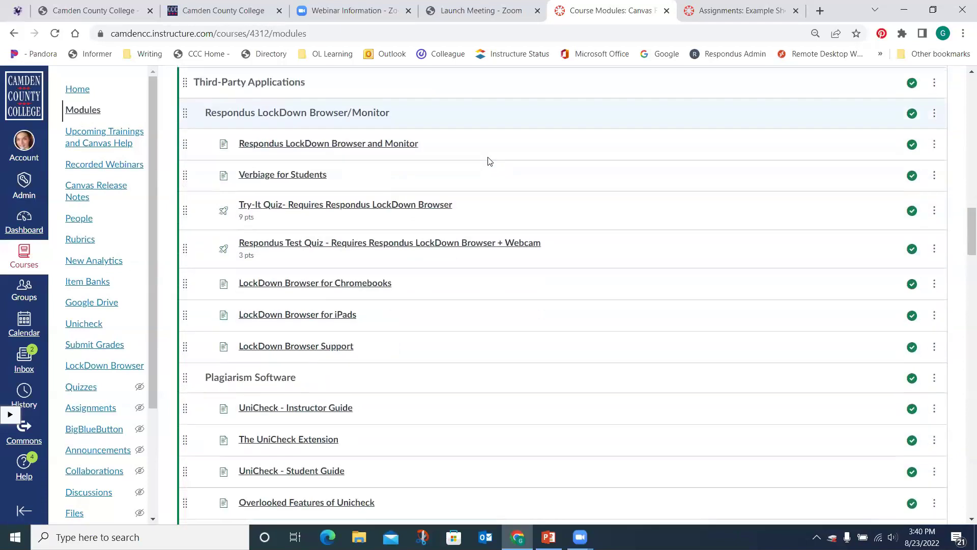
pyautogui.click(297, 146)
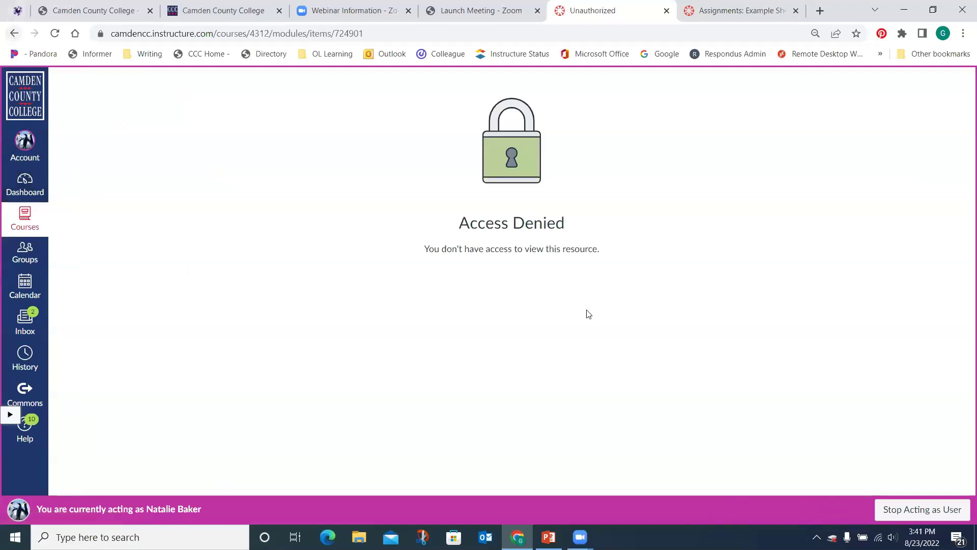
# Stop acting as the student user and read the LockDown Browser page
pyautogui.click(897, 513)
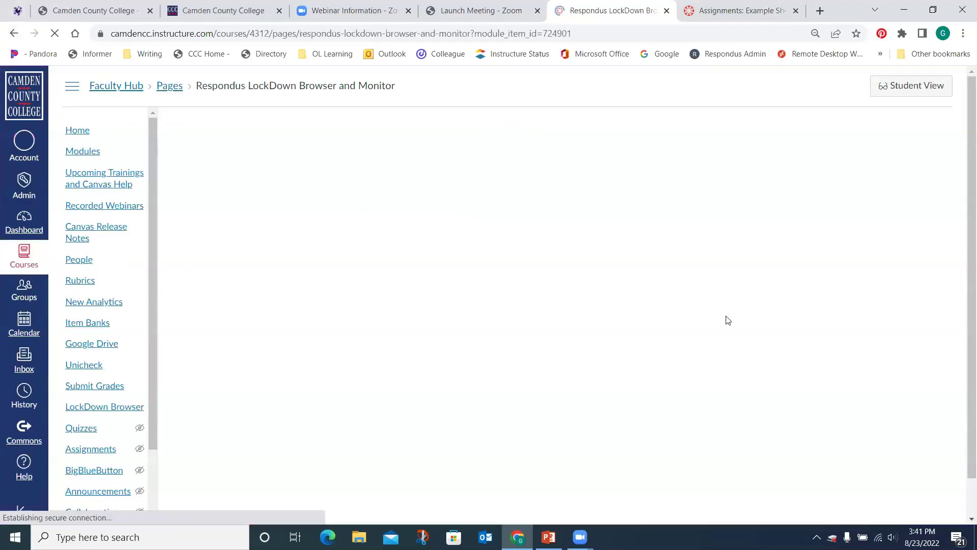
pyautogui.scroll(-1, 285, 188)
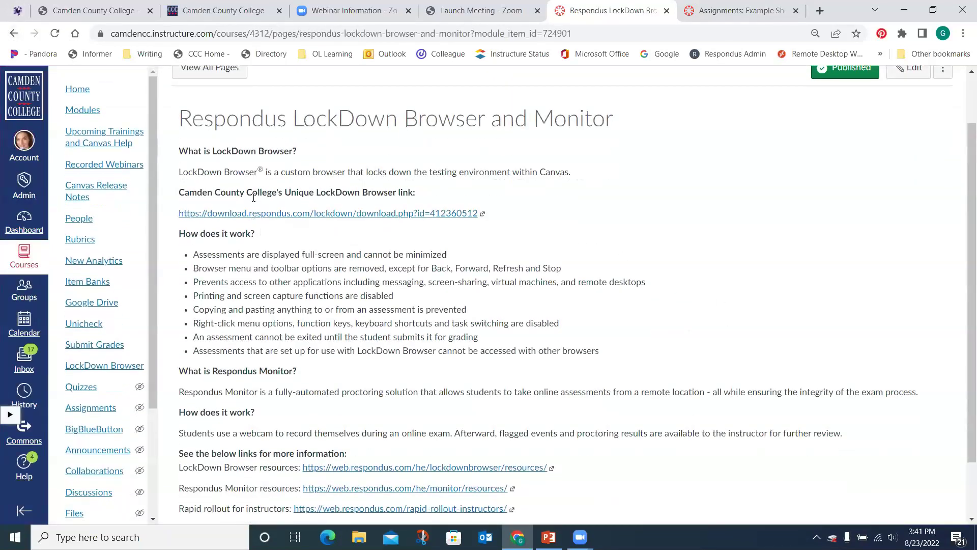
pyautogui.scroll(-2, 443, 399)
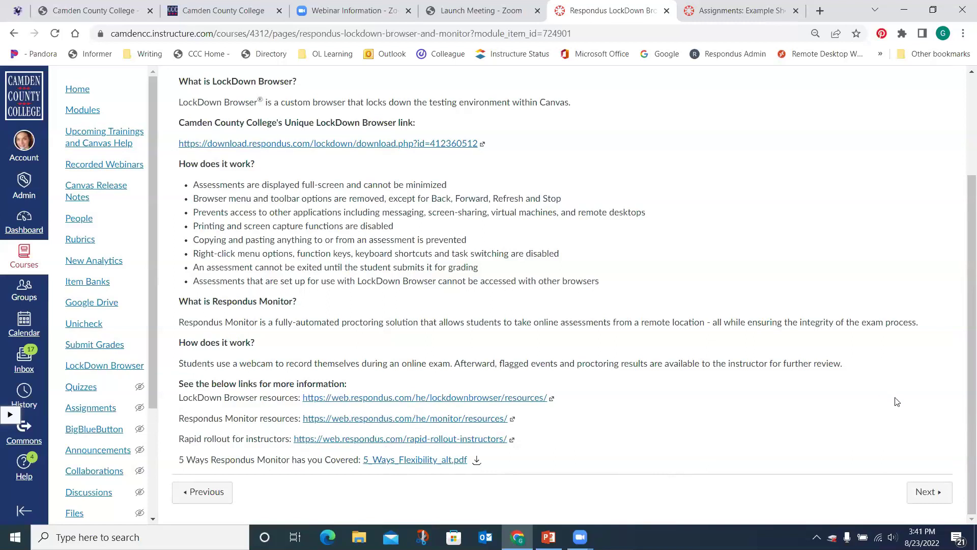
# Read the Verbiage for Students page, then move on to the Try-It Quiz
pyautogui.click(922, 493)
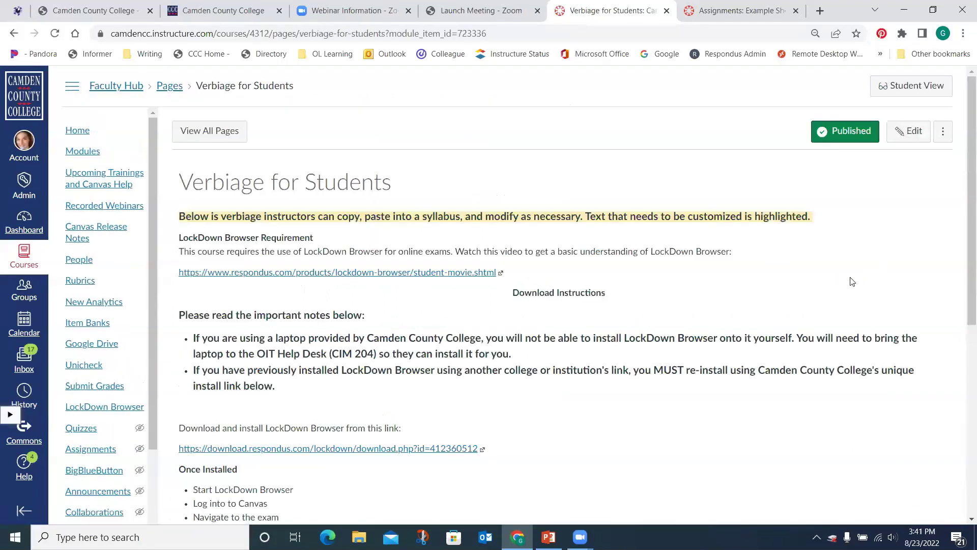
pyautogui.scroll(-1, 415, 204)
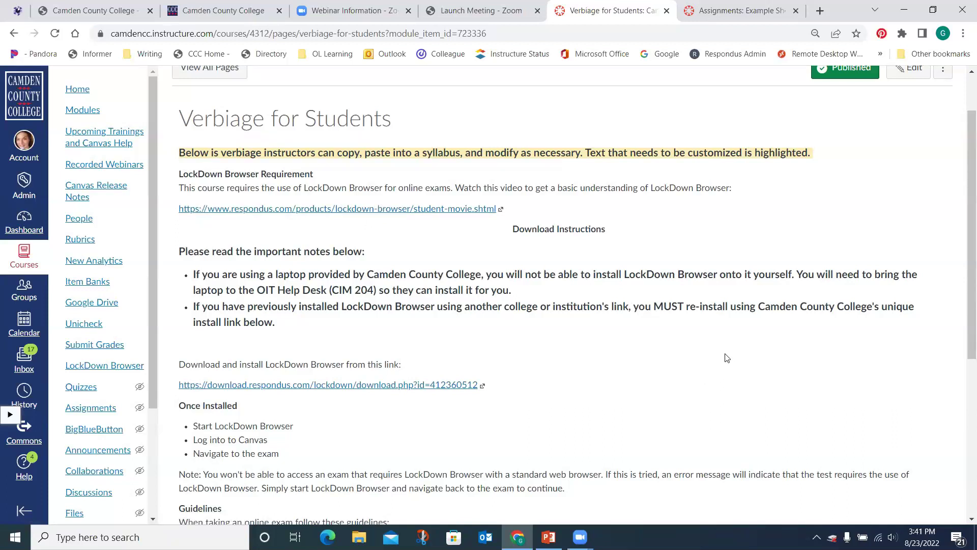
pyautogui.scroll(-5, 727, 358)
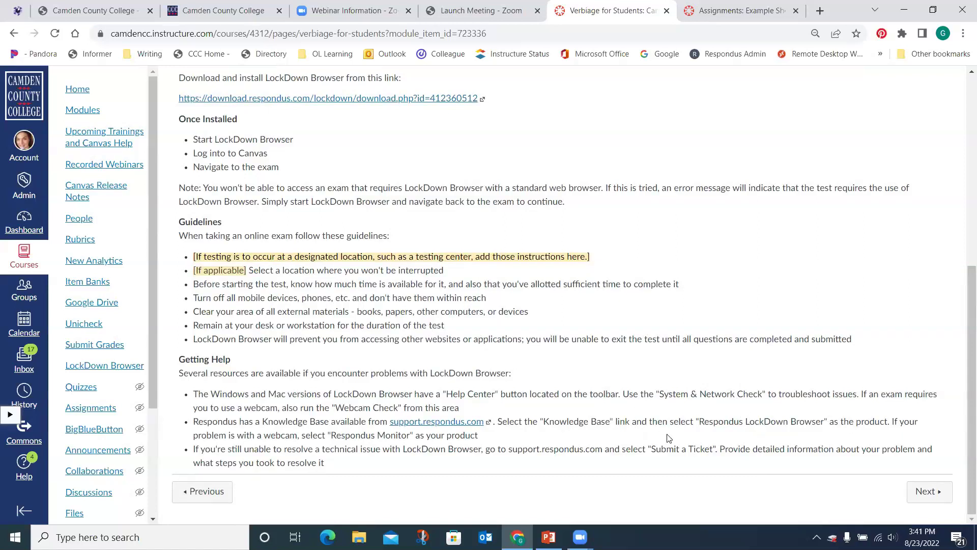
pyautogui.scroll(3, 669, 439)
pyautogui.scroll(5, 672, 439)
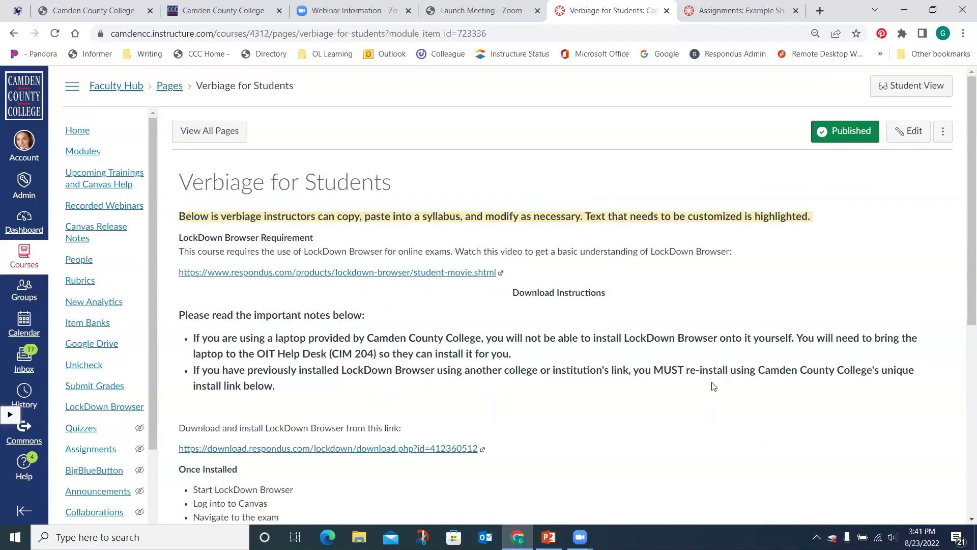
pyautogui.scroll(-3, 714, 387)
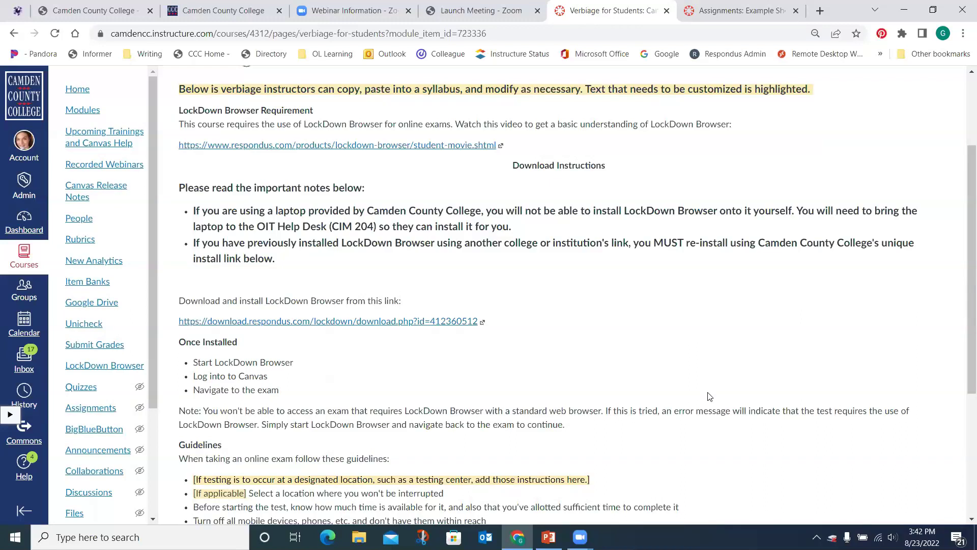
pyautogui.scroll(3, 890, 377)
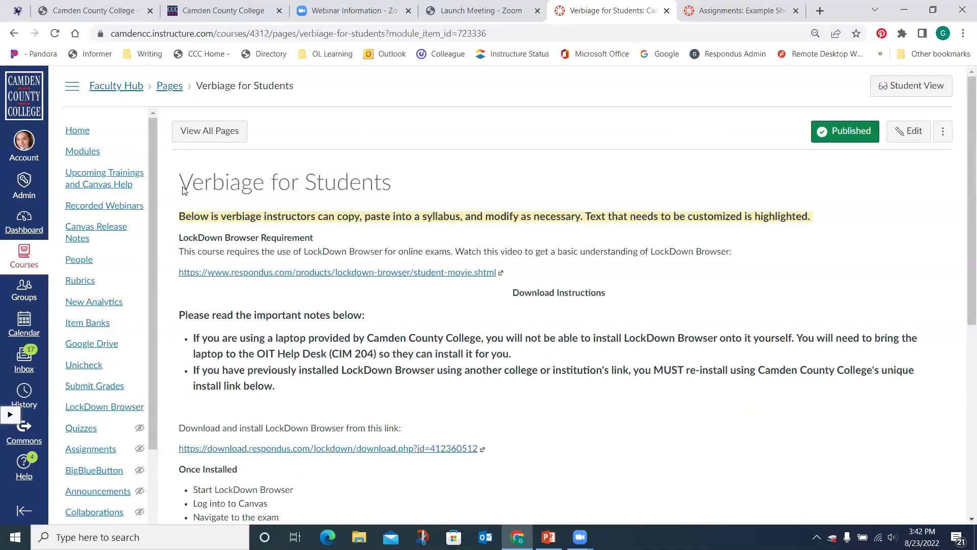
pyautogui.scroll(-7, 620, 342)
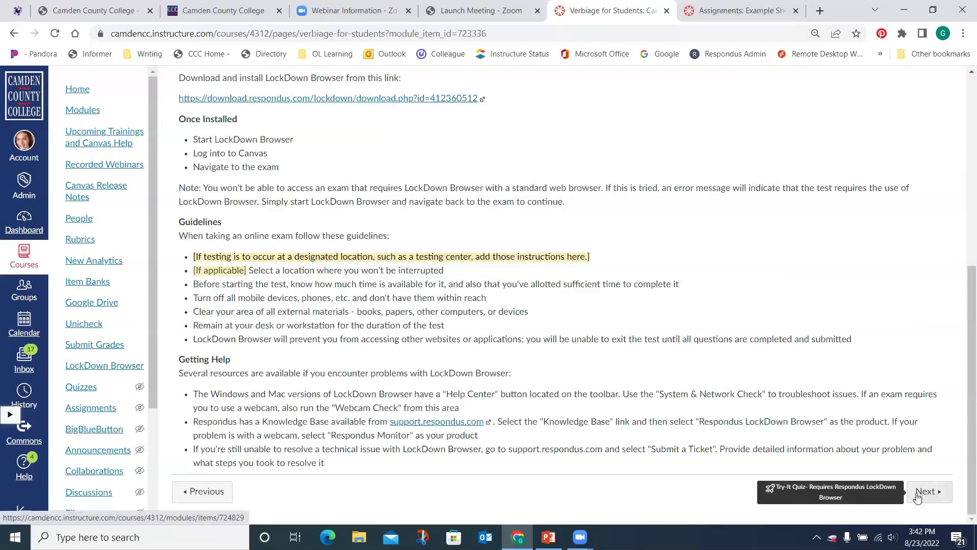
pyautogui.click(921, 496)
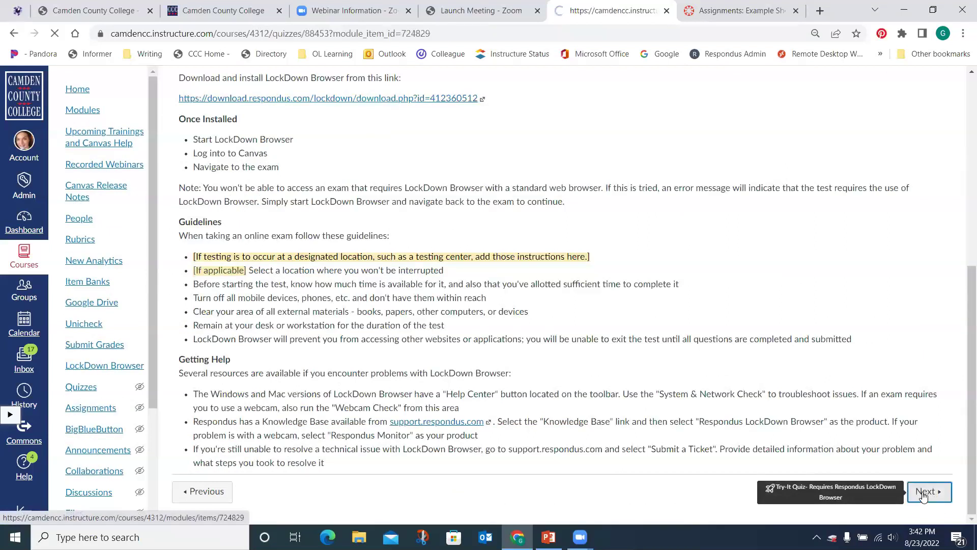
# Advance past the Respondus Test Quiz (LockDown Browser + Webcam) to the LockDown Browser for Chromebooks page
pyautogui.scroll(-3, 789, 372)
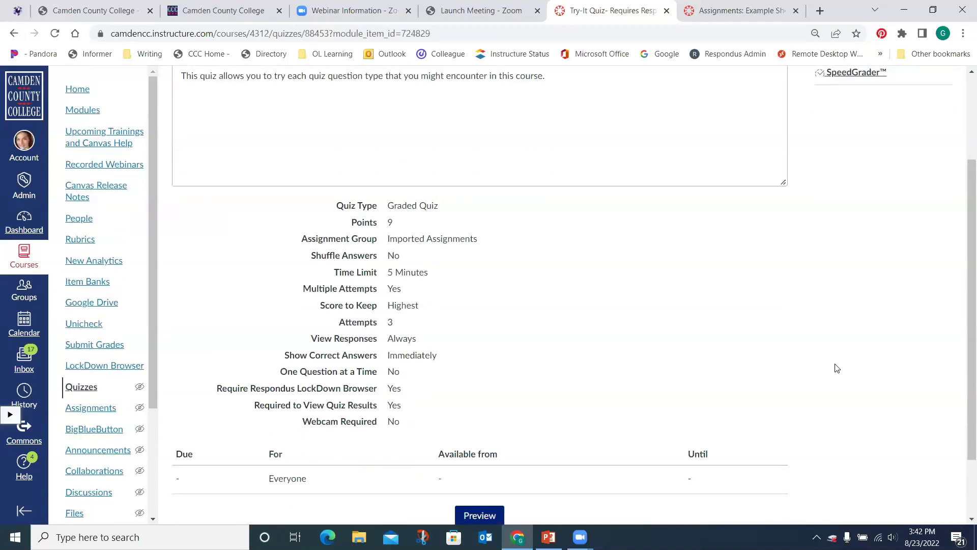
pyautogui.scroll(3, 840, 369)
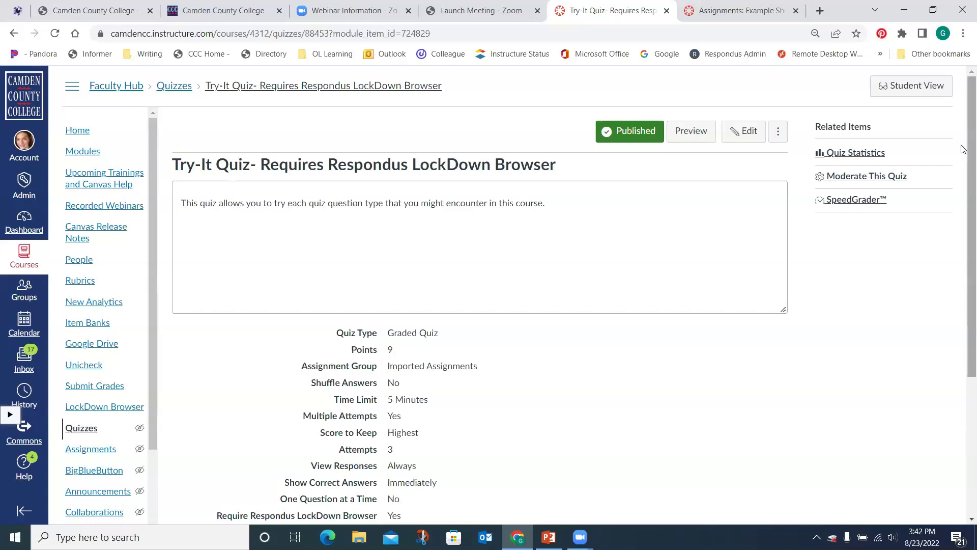
pyautogui.scroll(-1, 963, 149)
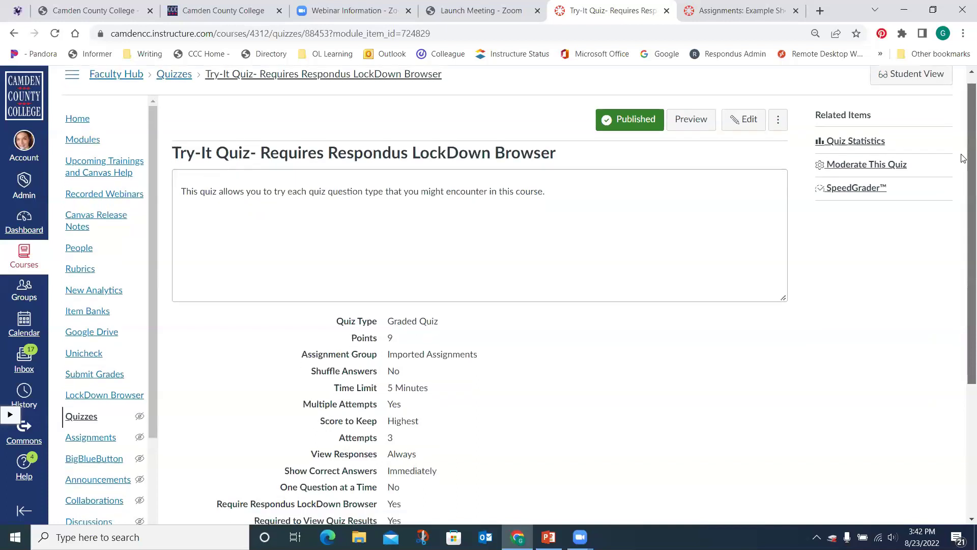
pyautogui.scroll(-1, 963, 163)
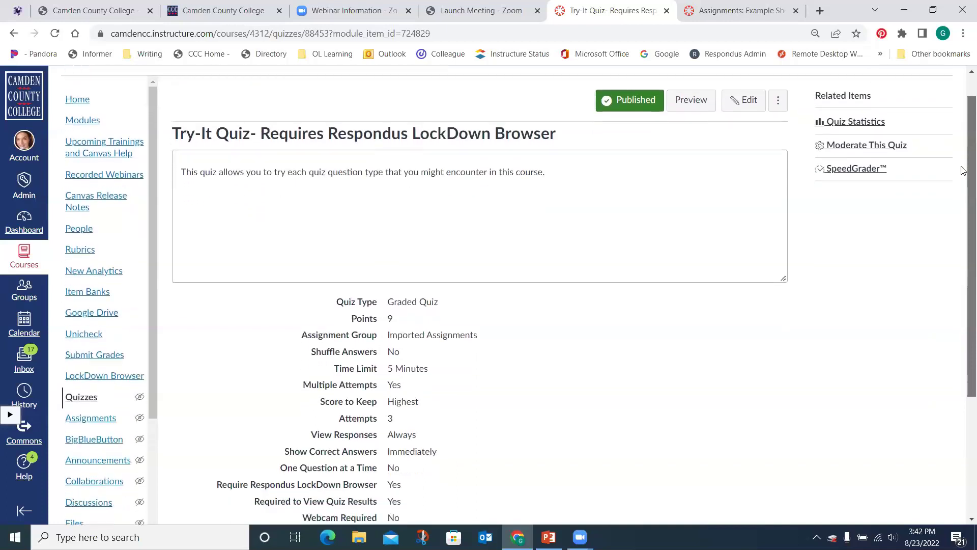
pyautogui.moveTo(964, 171); pyautogui.dragTo(964, 288)
pyautogui.click(766, 493)
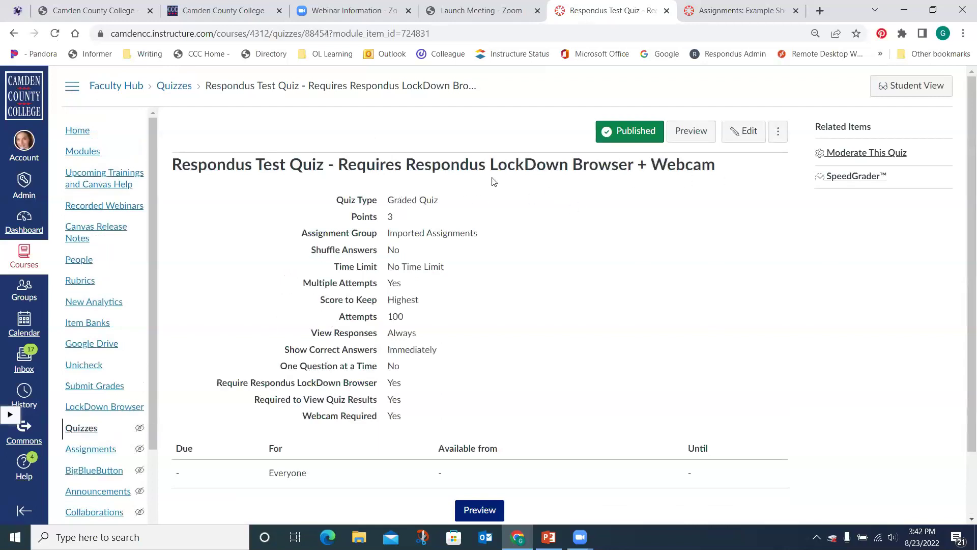
pyautogui.scroll(-1, 772, 246)
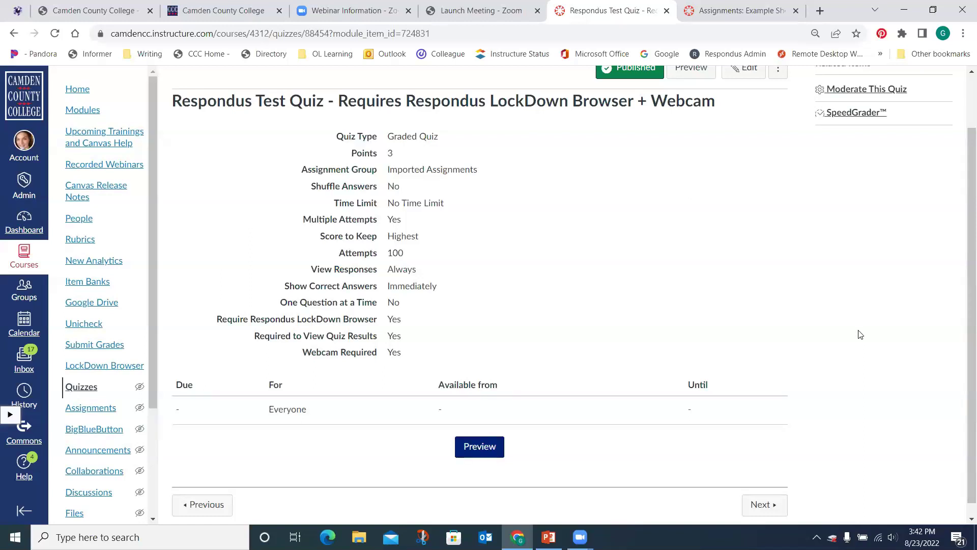
pyautogui.click(764, 506)
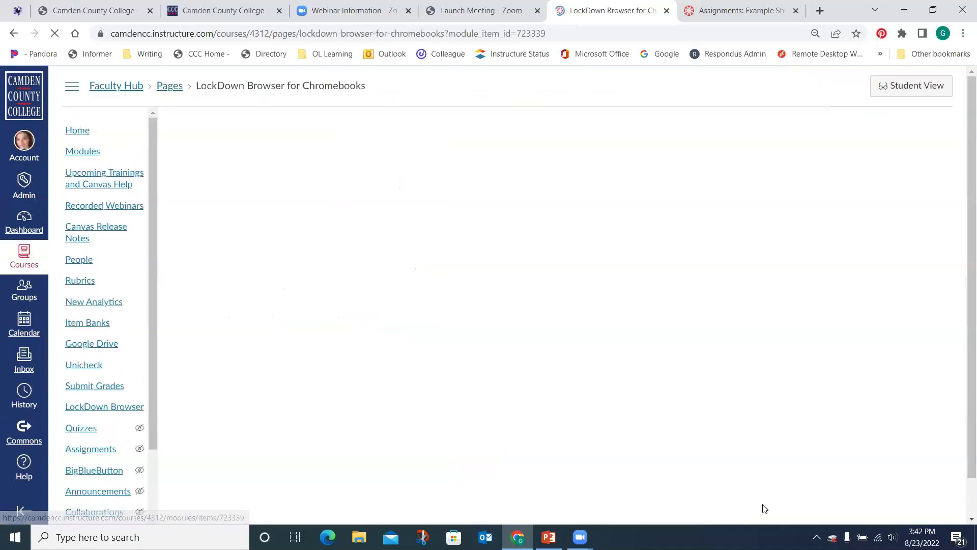
# Continue to the LockDown Browser for iPads page and read its Advanced Settings explanation
pyautogui.scroll(-2, 836, 399)
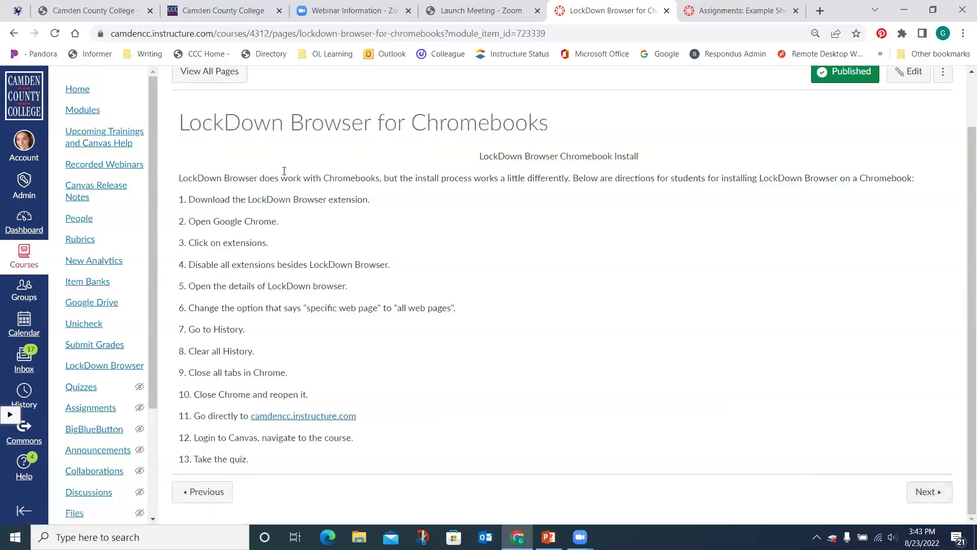
pyautogui.click(922, 503)
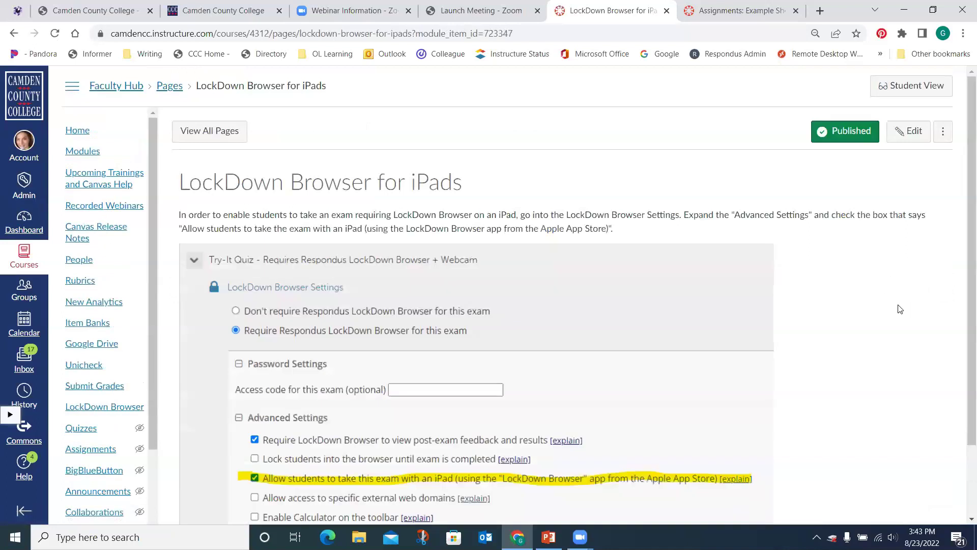
pyautogui.scroll(-1, 891, 321)
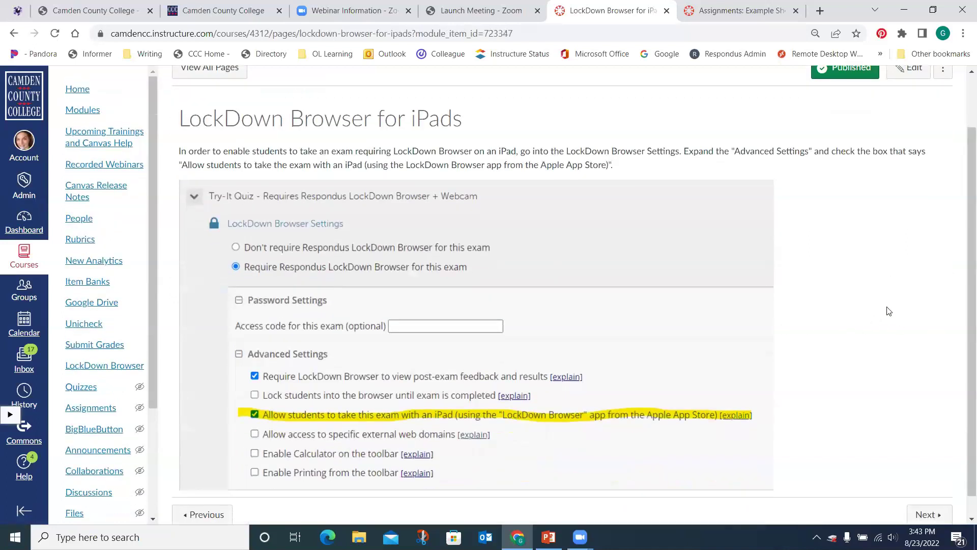
pyautogui.scroll(1, 888, 312)
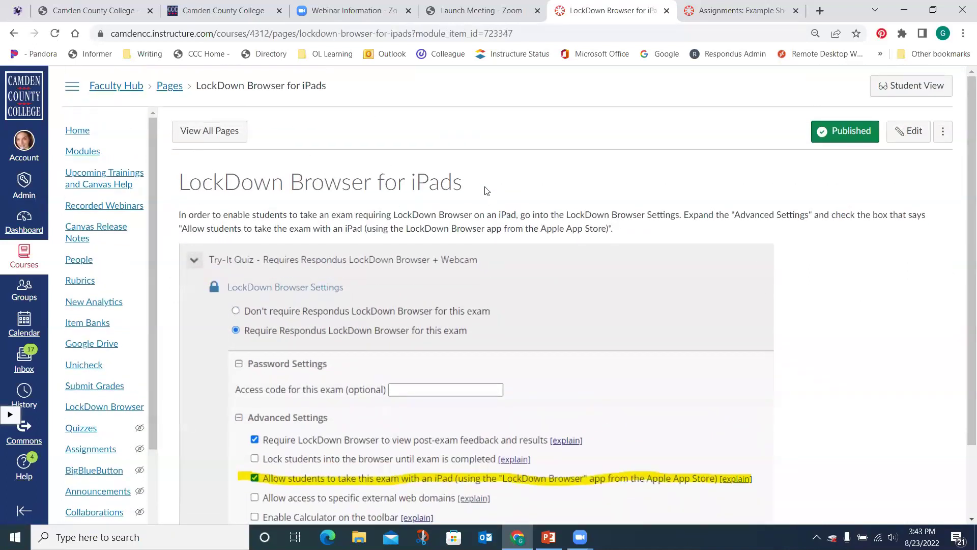
pyautogui.scroll(-2, 882, 332)
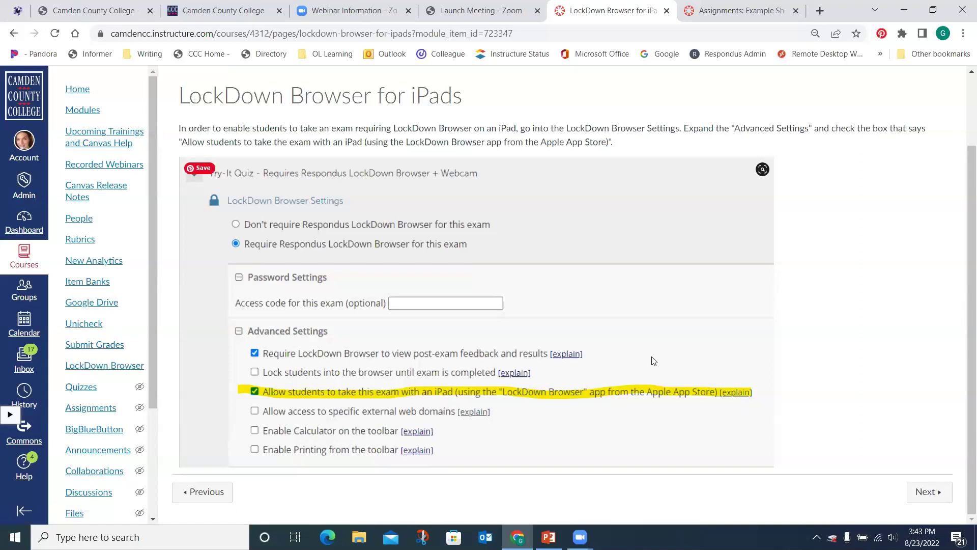
# Open the Respondus Test Quiz's settings in the course's LockDown Browser dashboard
pyautogui.click(84, 373)
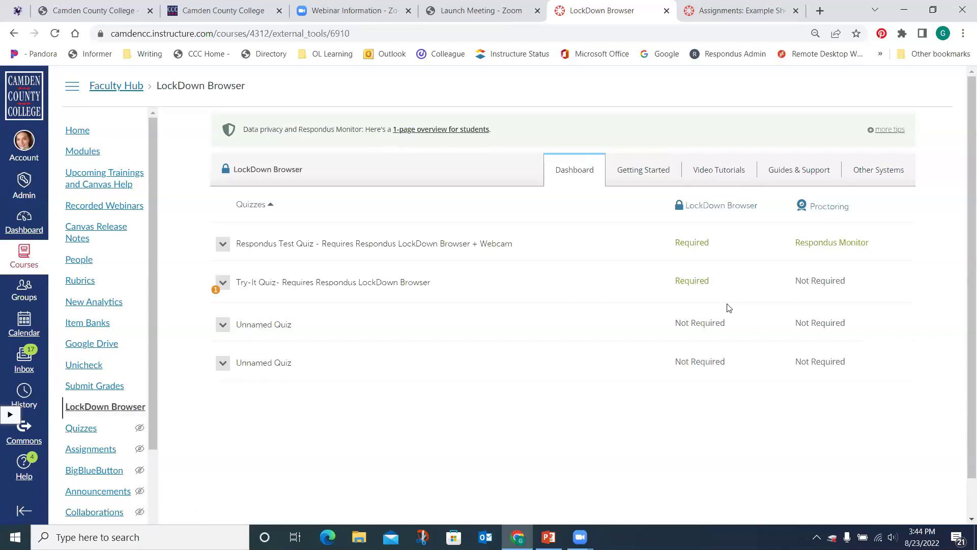
pyautogui.click(223, 243)
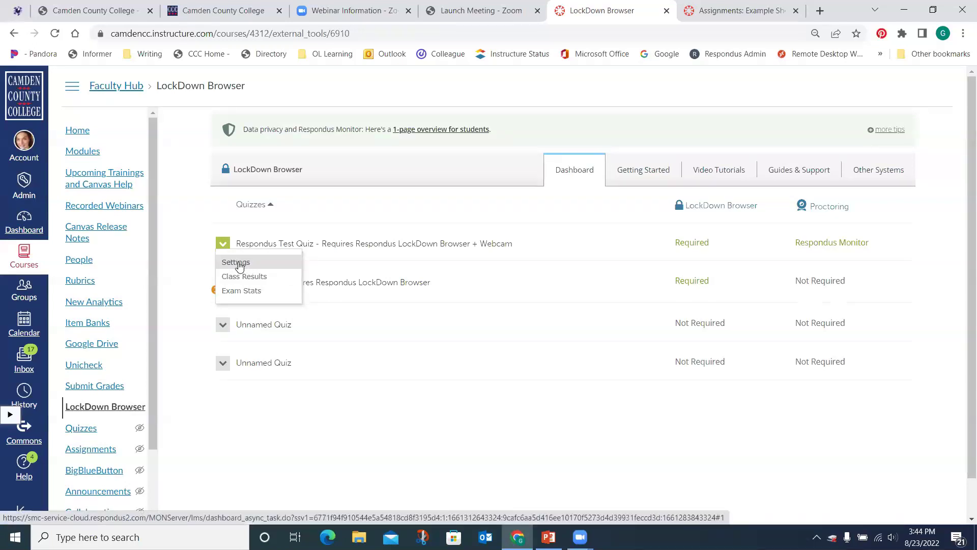
pyautogui.click(239, 263)
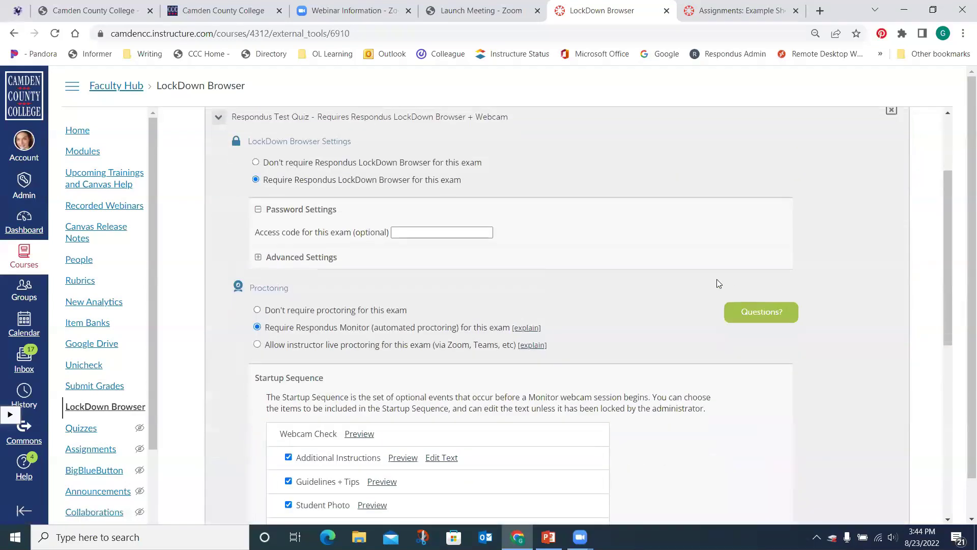
# Switch the quiz to Don't require, then back to Require LockDown Browser, and review its Respondus Monitor settings
pyautogui.click(256, 163)
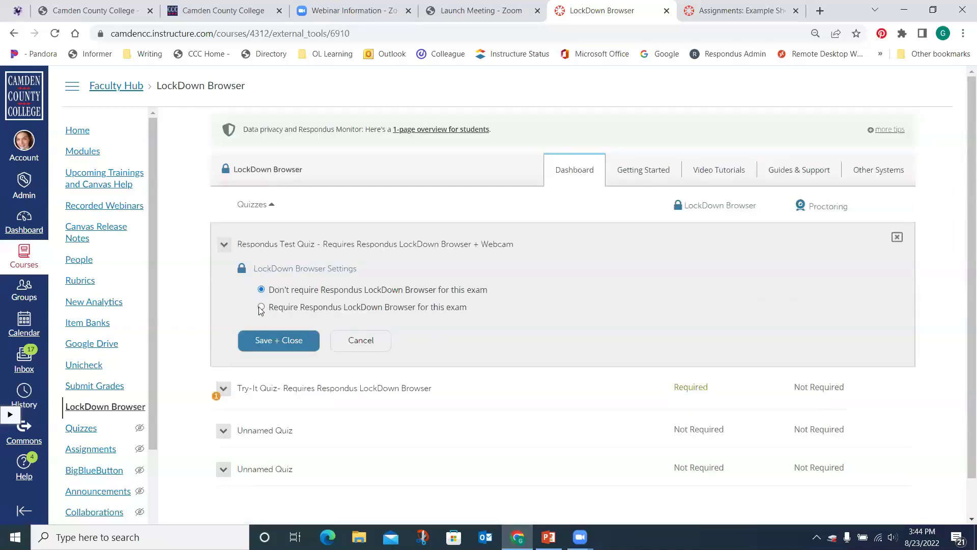
pyautogui.click(261, 307)
pyautogui.scroll(-3, 580, 244)
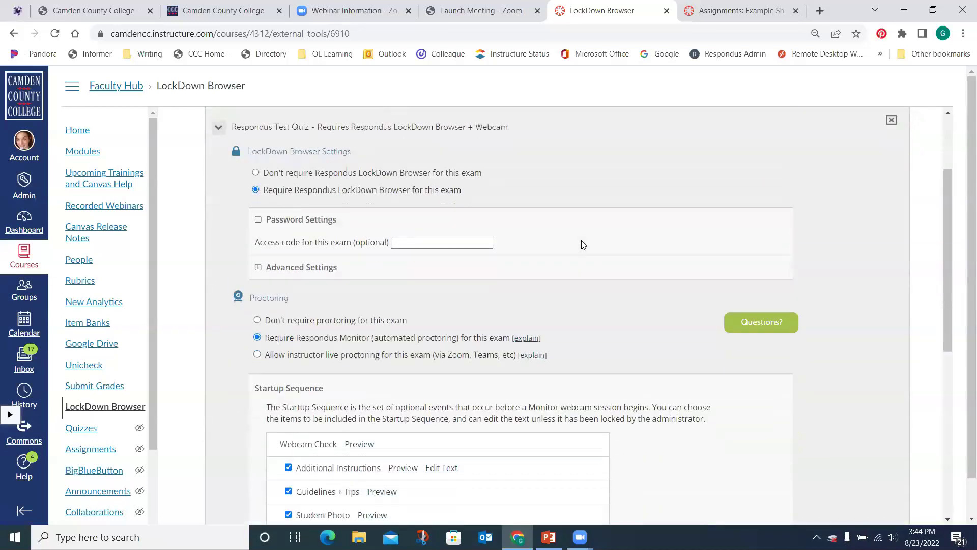
pyautogui.scroll(-1, 502, 285)
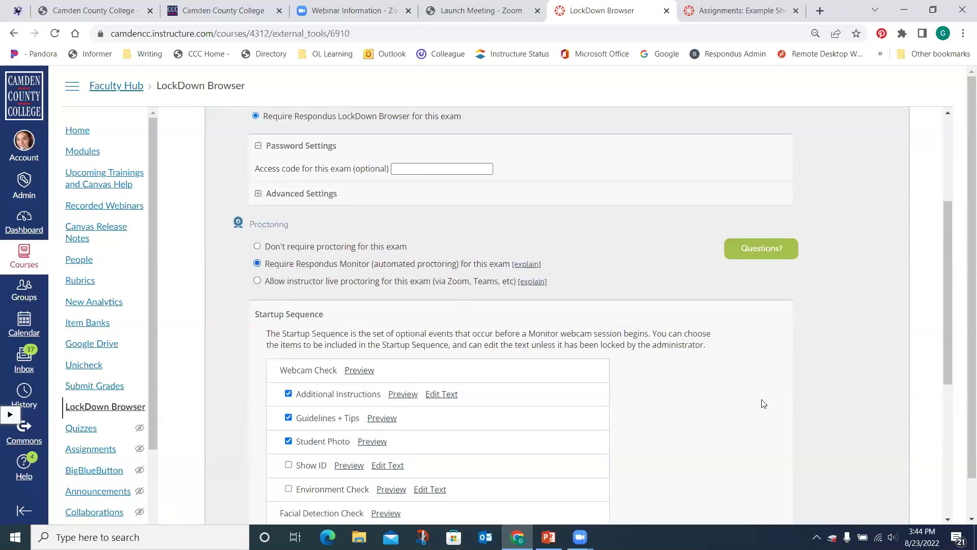
pyautogui.scroll(-2, 700, 390)
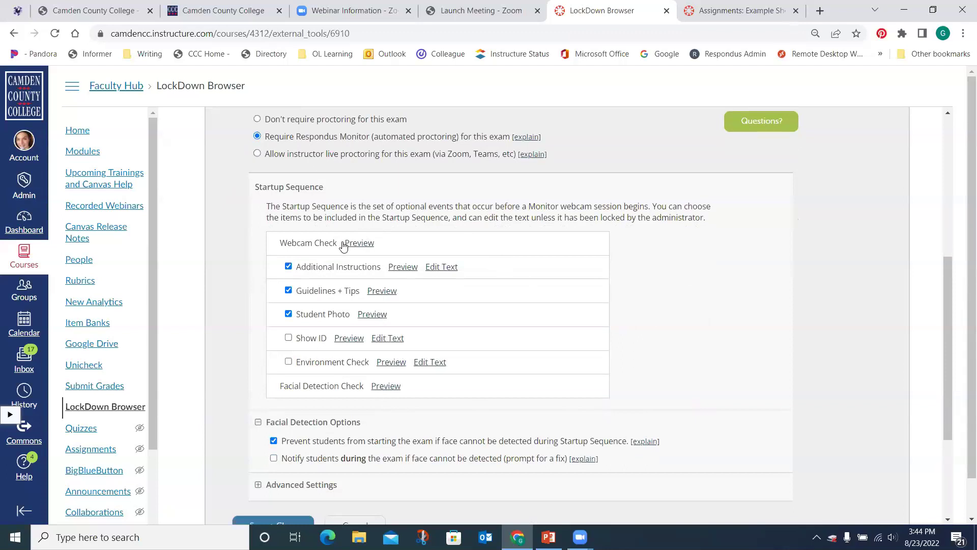
pyautogui.scroll(1, 640, 420)
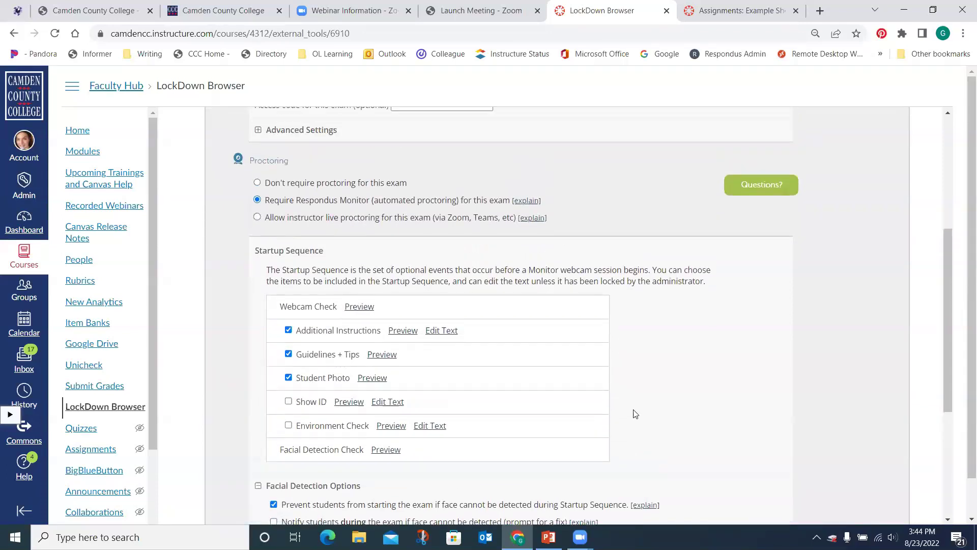
pyautogui.scroll(4, 635, 414)
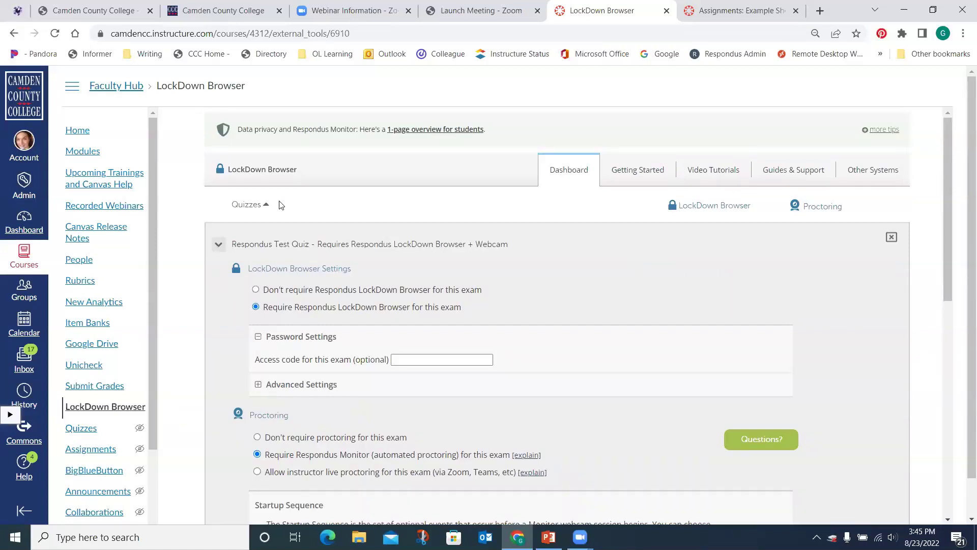
# Visit the course home, then switch to the Example course's Assignments list
pyautogui.click(80, 130)
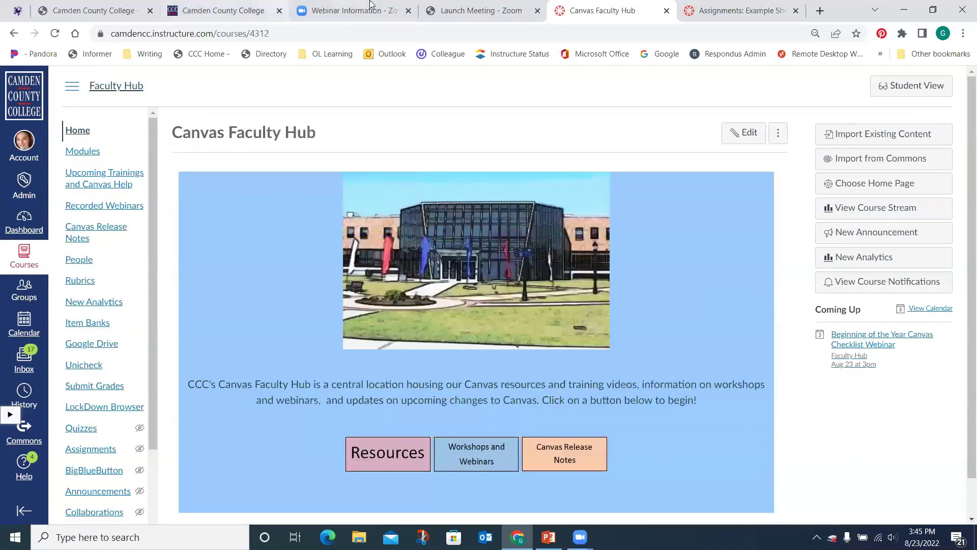
pyautogui.click(738, 11)
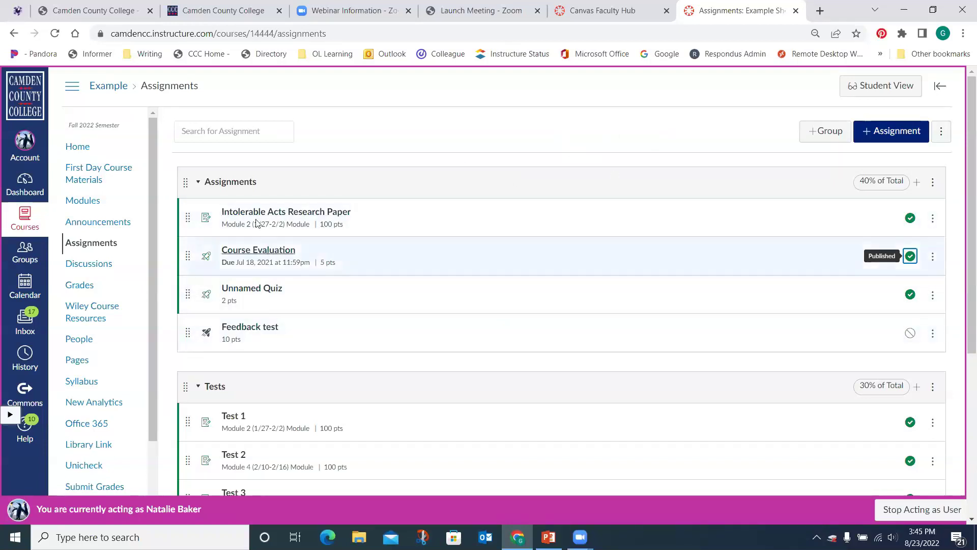
# Show the Example course's Modules, where the Orientation module is unpublished
pyautogui.click(82, 202)
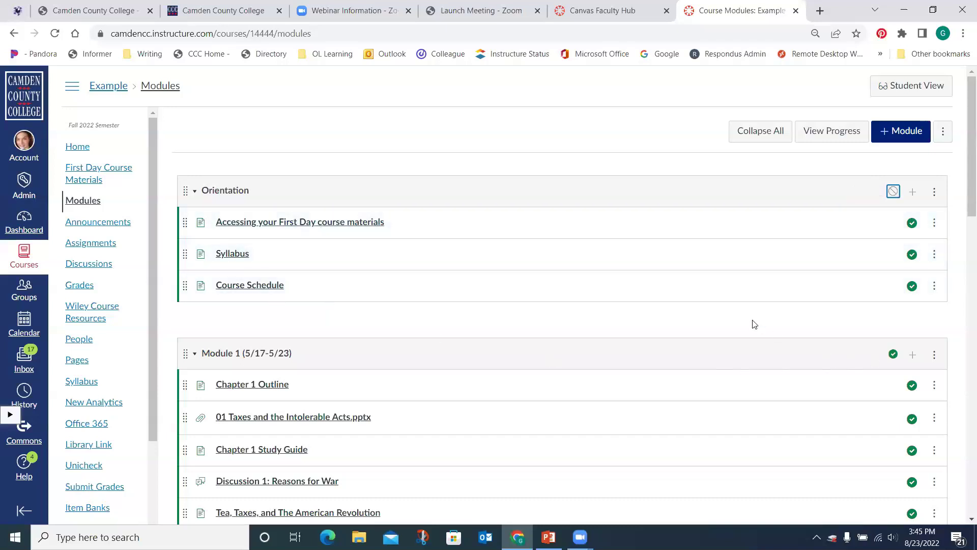
# Publish the Orientation module from its module header
pyautogui.click(892, 192)
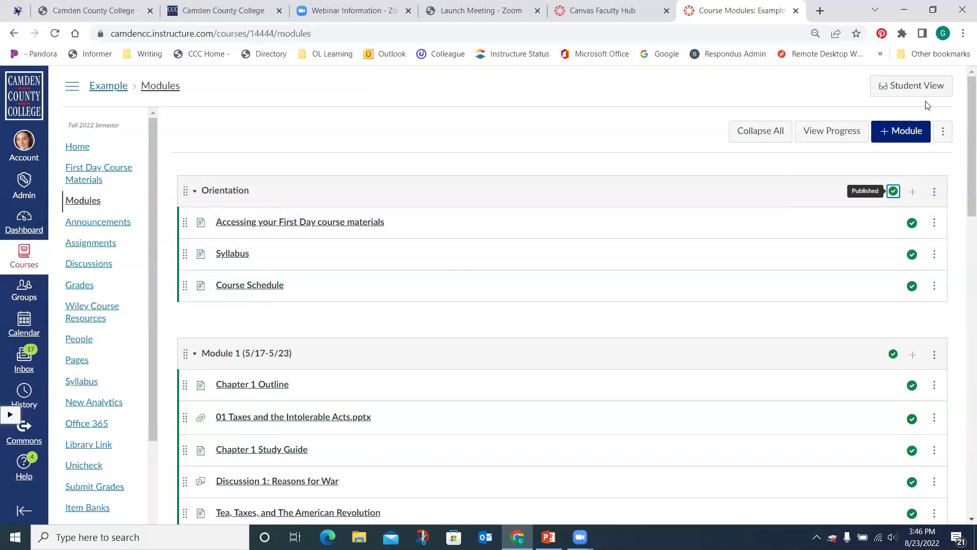
# Preview the Modules in Student View, then leave it to return to the instructor view
pyautogui.click(892, 89)
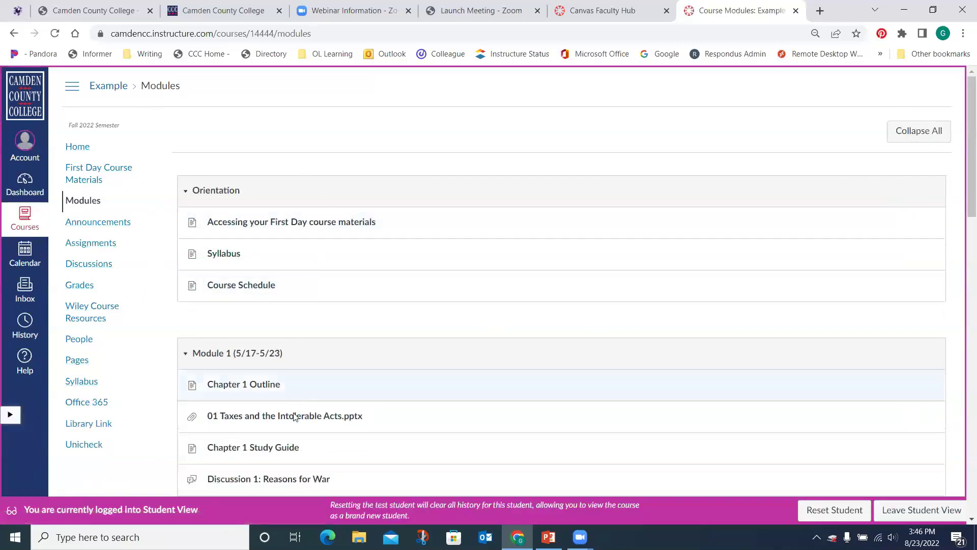
pyautogui.scroll(-3, 422, 343)
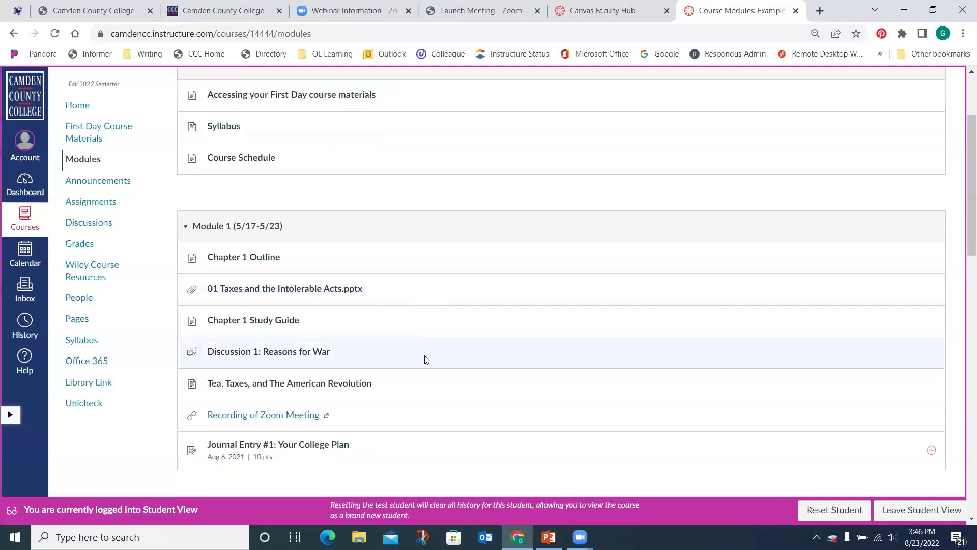
pyautogui.scroll(3, 432, 354)
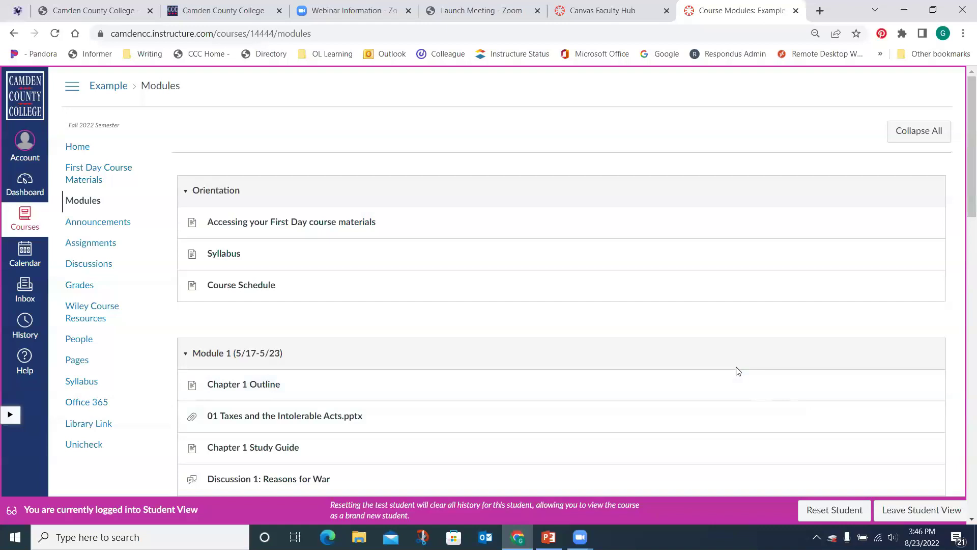
pyautogui.click(902, 514)
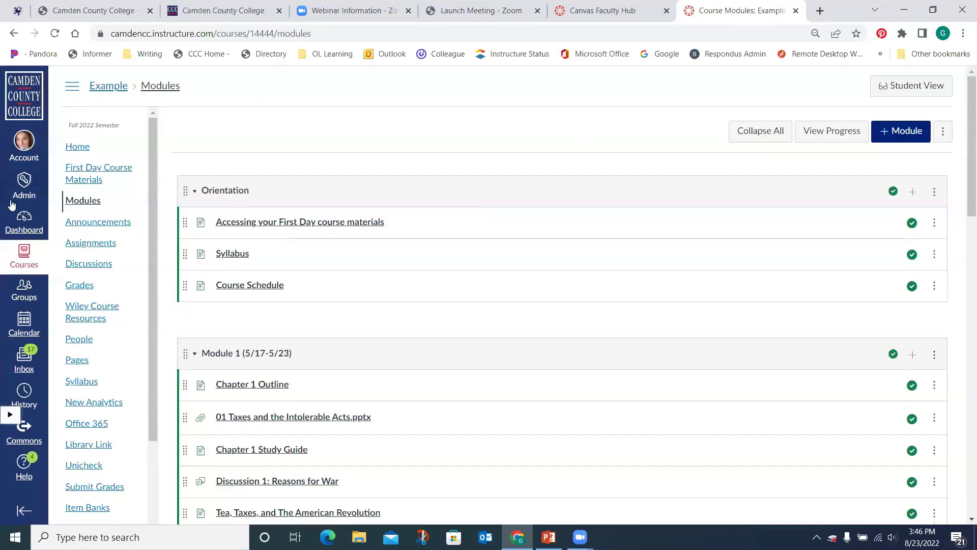
# Check the Example course home's unpublished Course Status, then return to the Dashboard
pyautogui.click(82, 147)
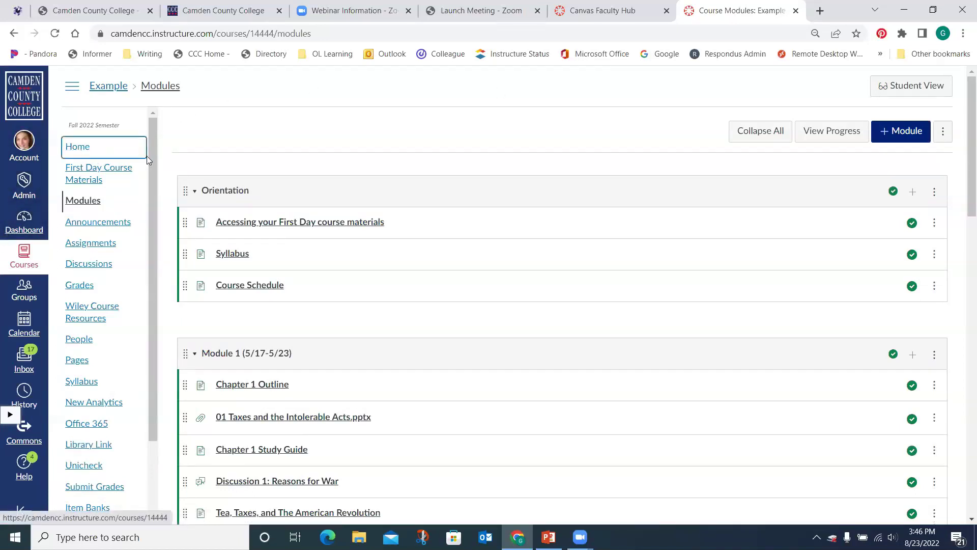
pyautogui.click(70, 146)
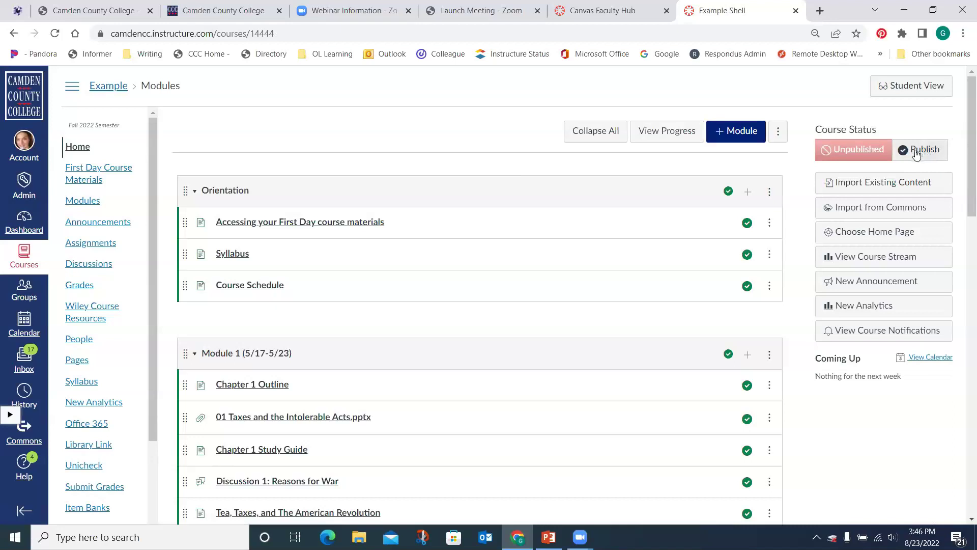
pyautogui.click(19, 229)
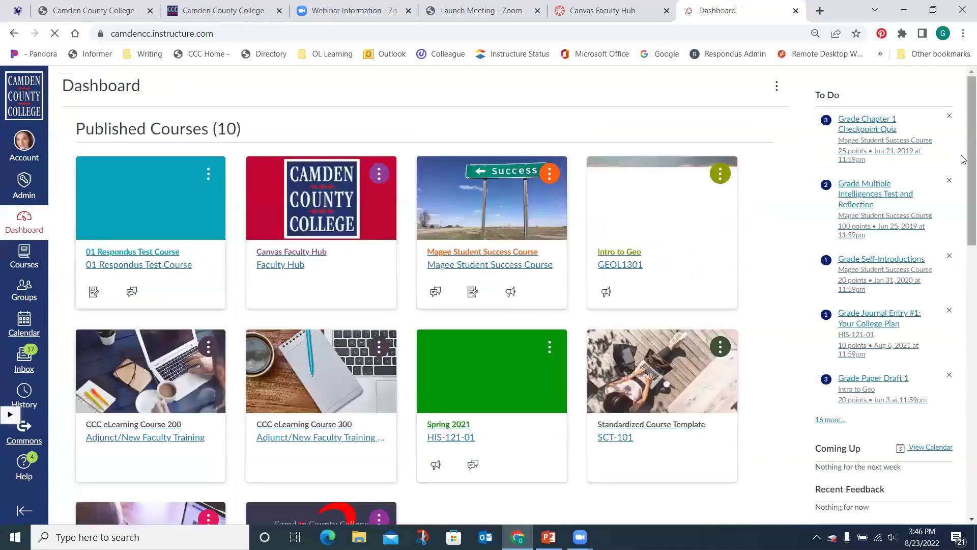
# Open the Example Shell course card from the Dashboard's Unpublished Courses section
pyautogui.scroll(-10, 790, 358)
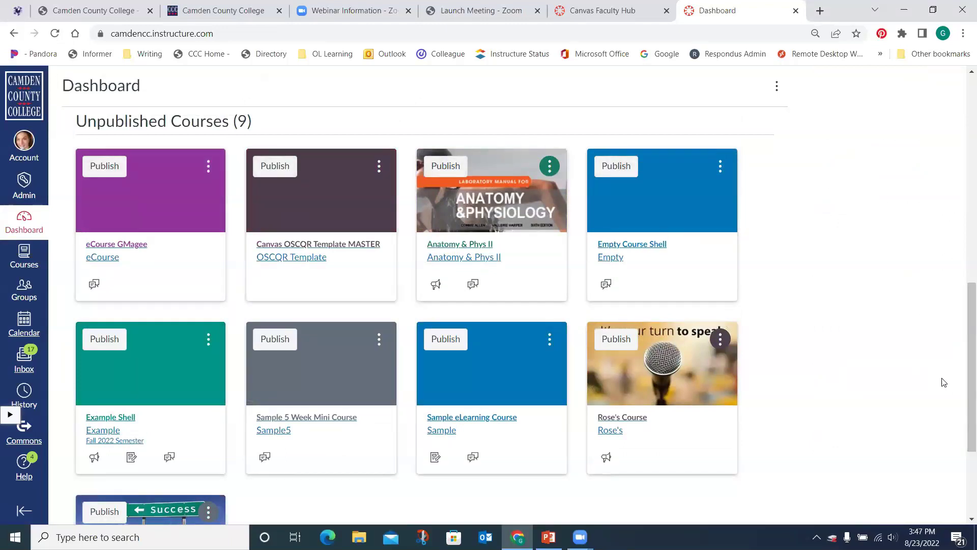
pyautogui.scroll(-1, 945, 382)
pyautogui.moveTo(964, 349); pyautogui.dragTo(964, 100)
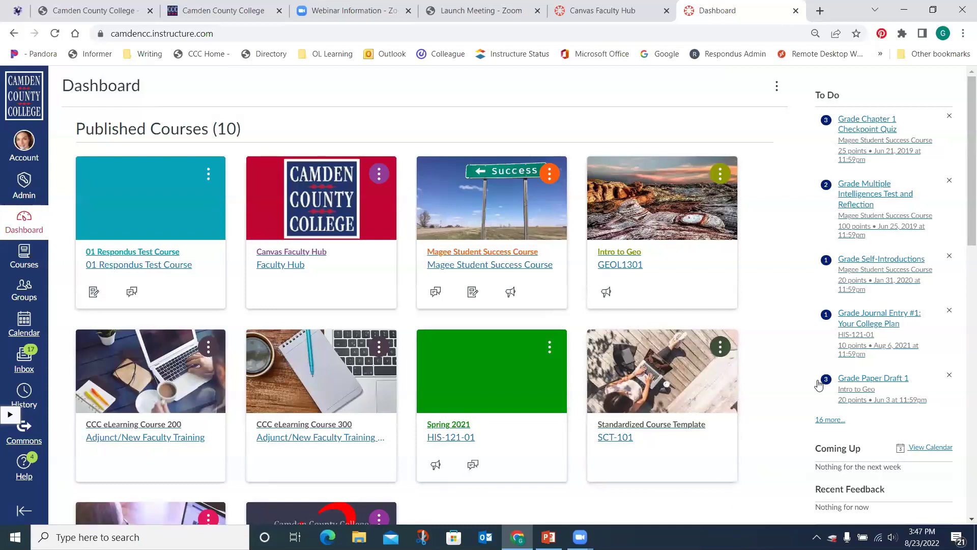
pyautogui.moveTo(964, 192); pyautogui.dragTo(963, 509)
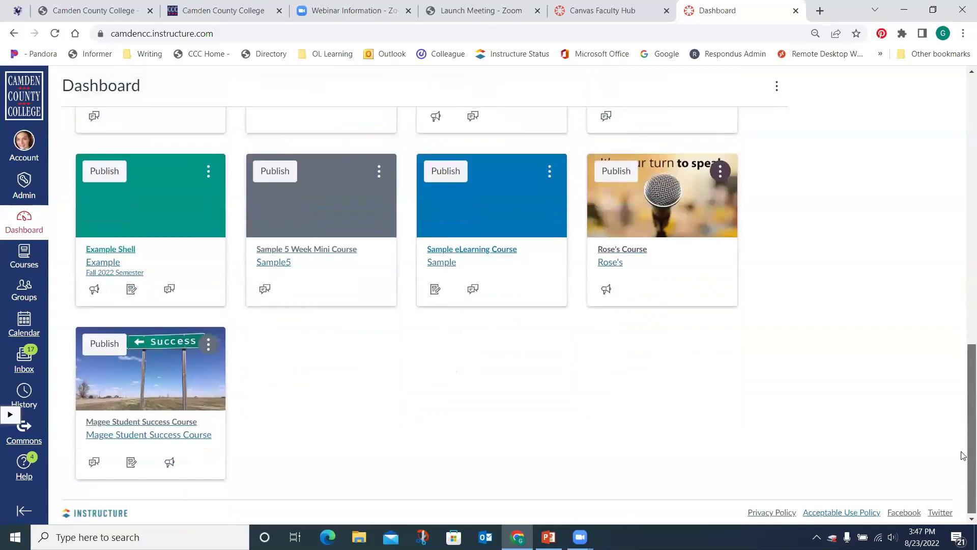
pyautogui.scroll(2, 964, 443)
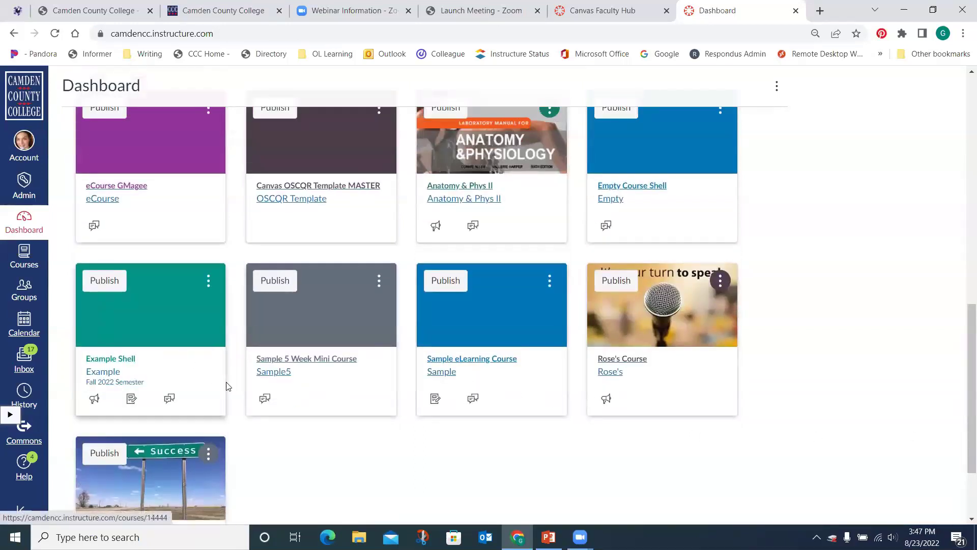
pyautogui.click(105, 361)
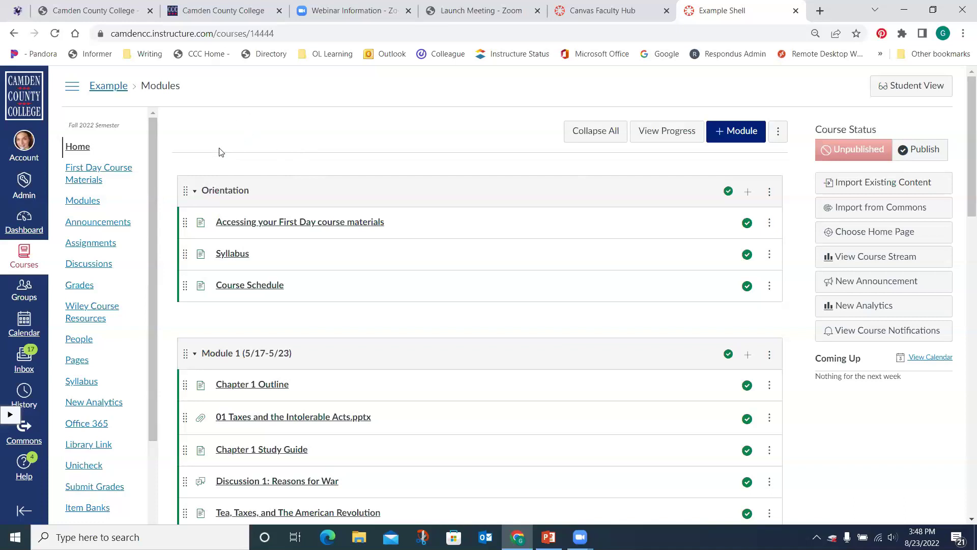
# Filter the Inbox to Canvas Faculty Hub conversations and start a new message
pyautogui.click(27, 357)
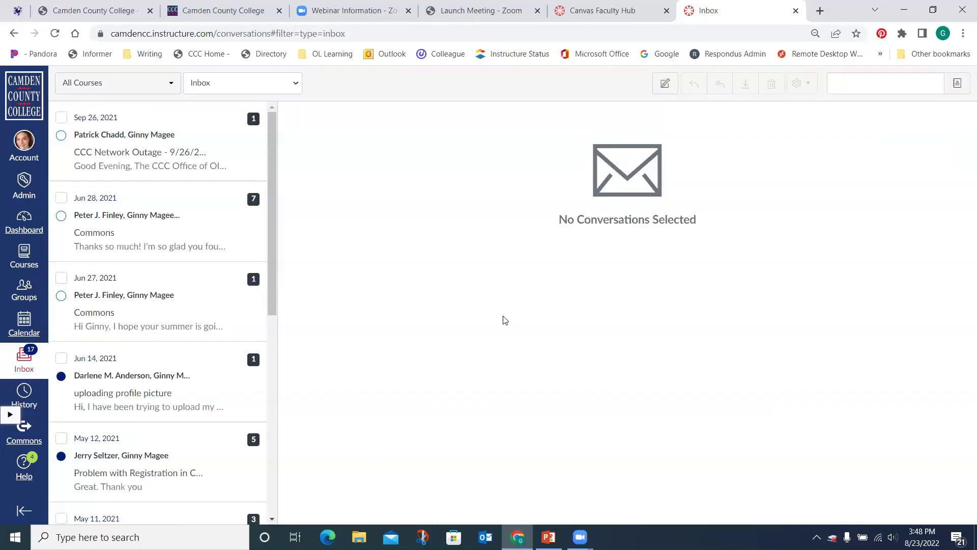
pyautogui.click(125, 88)
pyautogui.moveTo(122, 132)
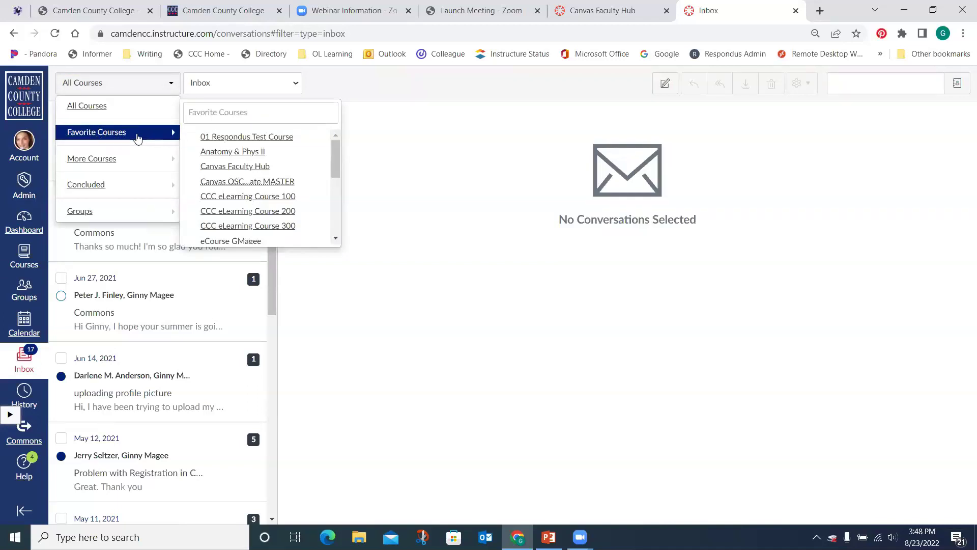
pyautogui.click(237, 167)
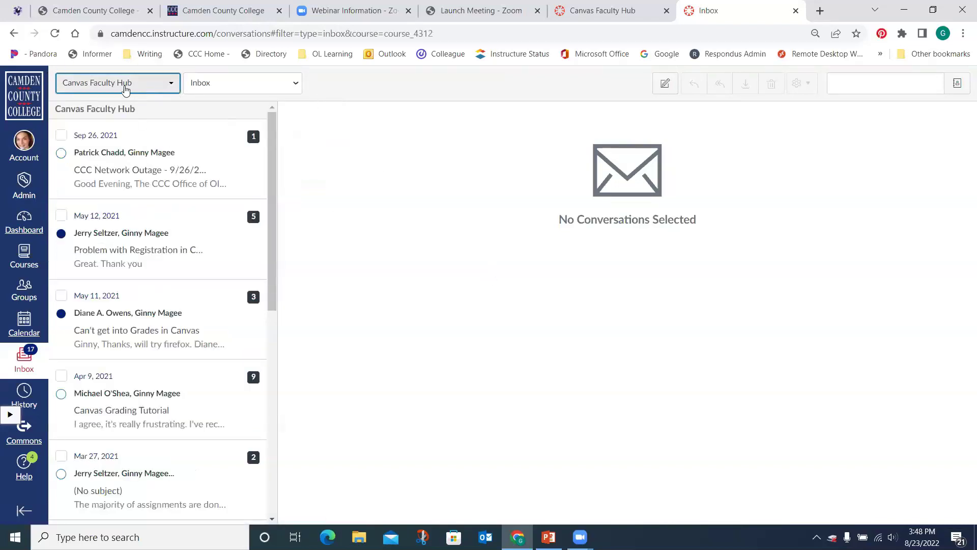
pyautogui.click(663, 83)
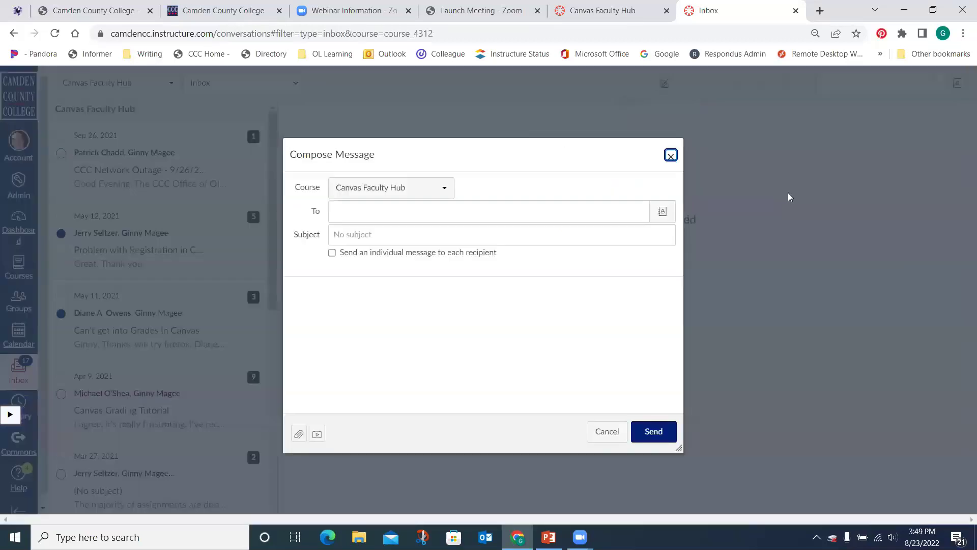
# Address a new message to All Students in Canvas Faculty Hub, then discard it unsent
pyautogui.click(662, 209)
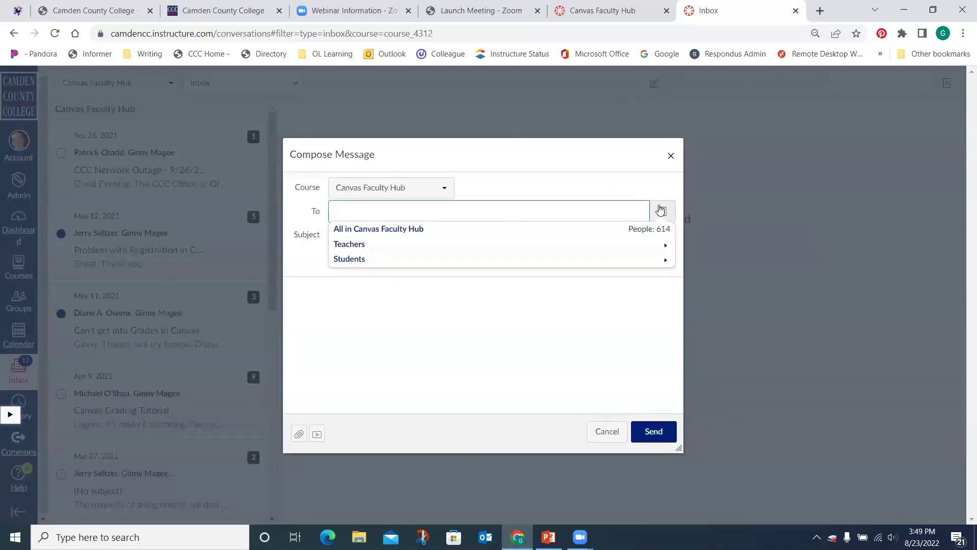
pyautogui.click(379, 261)
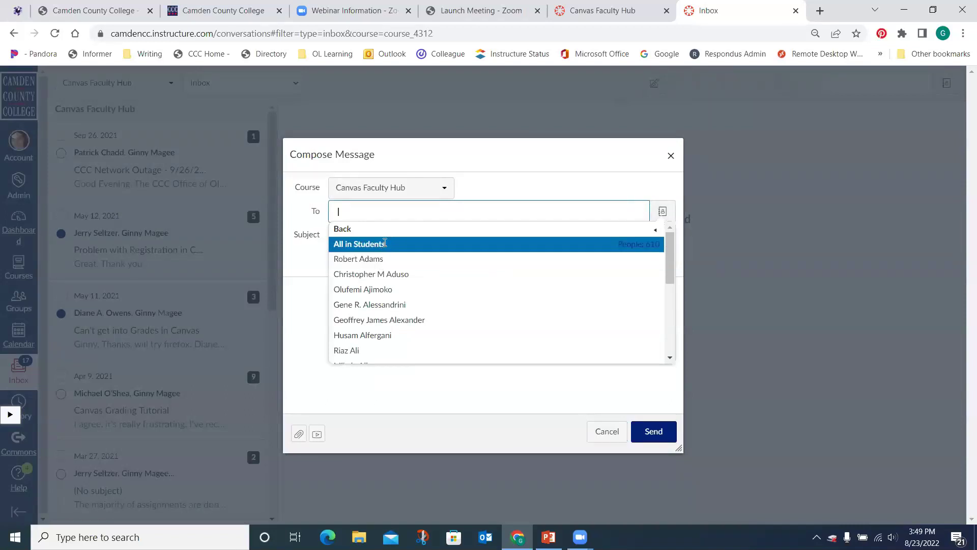
pyautogui.click(385, 242)
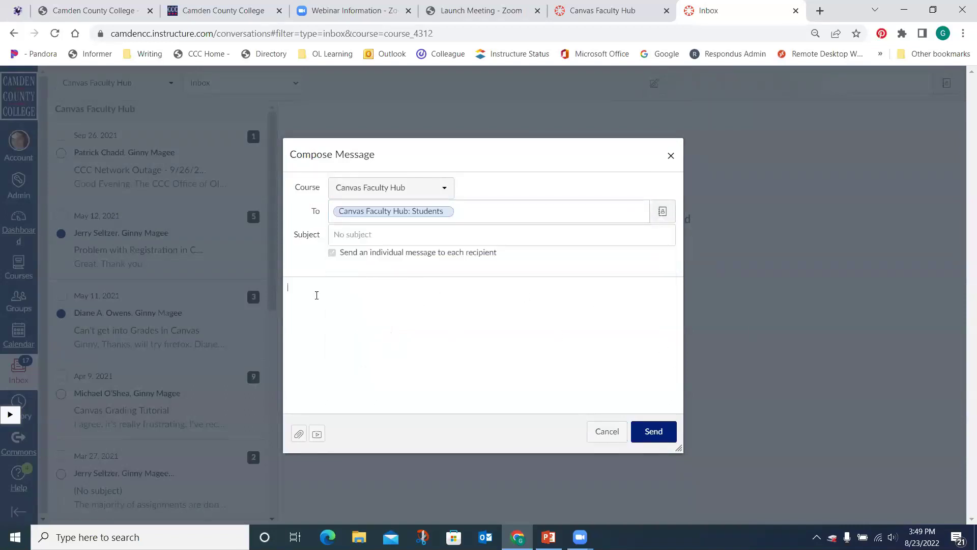
pyautogui.click(671, 157)
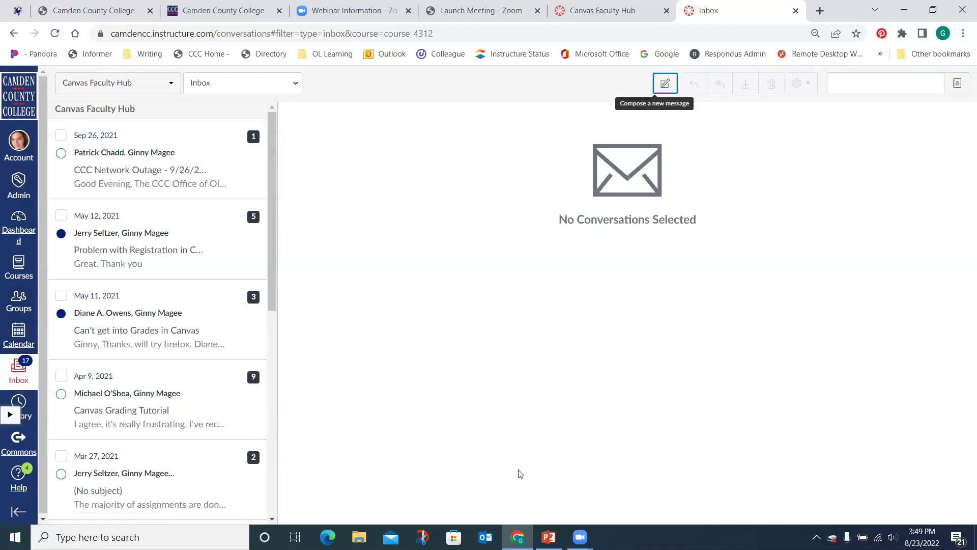
# Switch to the Canvas Faculty Hub course home page and scroll down it
pyautogui.click(599, 8)
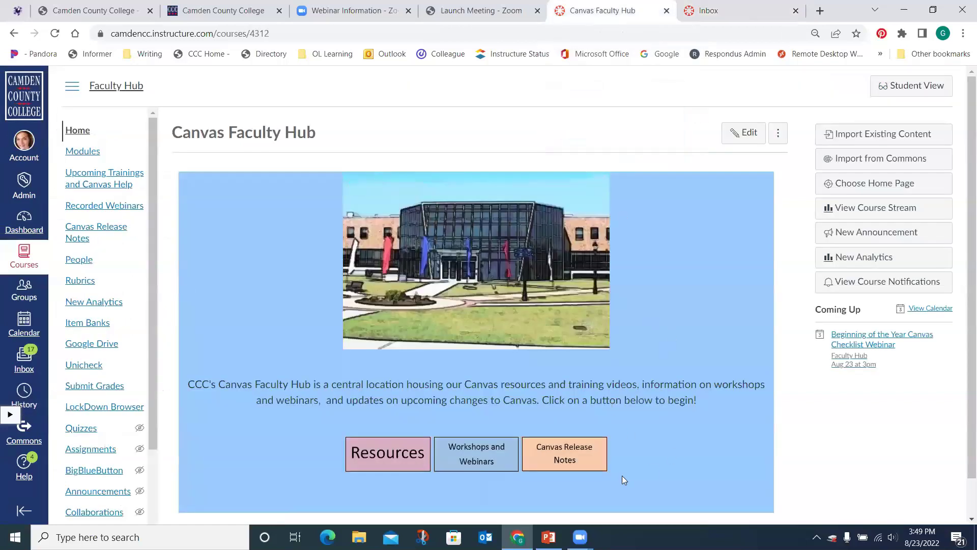
pyautogui.scroll(-1, 711, 410)
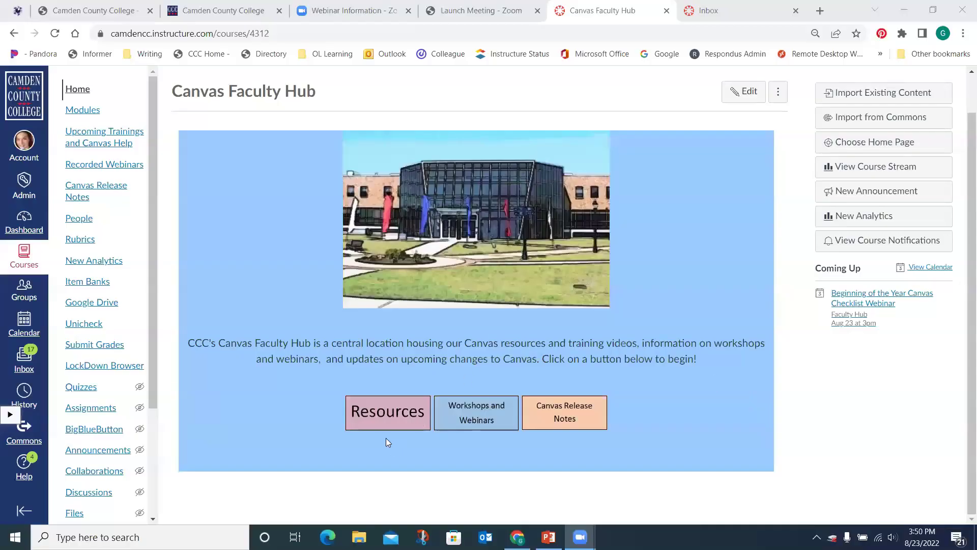
# Open the Faculty Hub Resources modules and scroll to the Canvas Beginning of Year Checklist
pyautogui.click(383, 421)
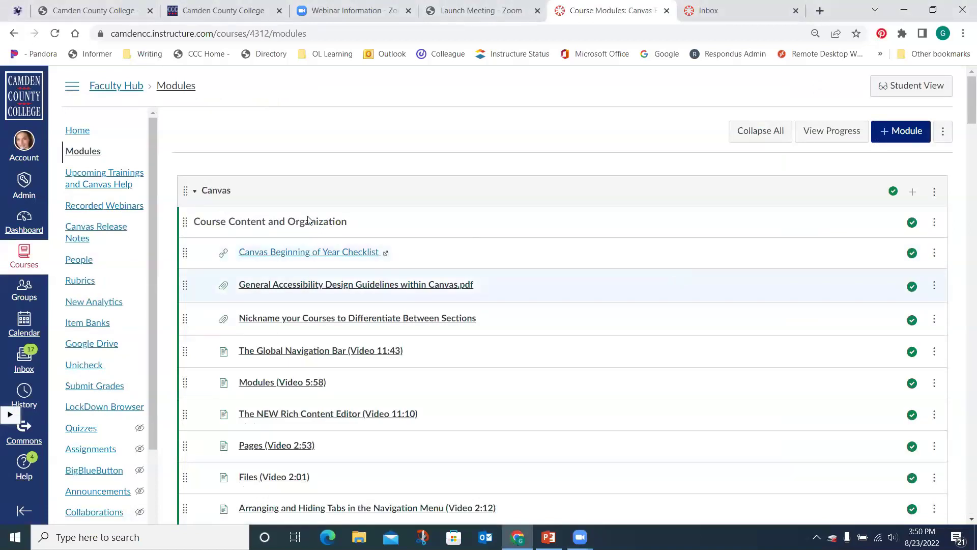
pyautogui.scroll(-3, 311, 220)
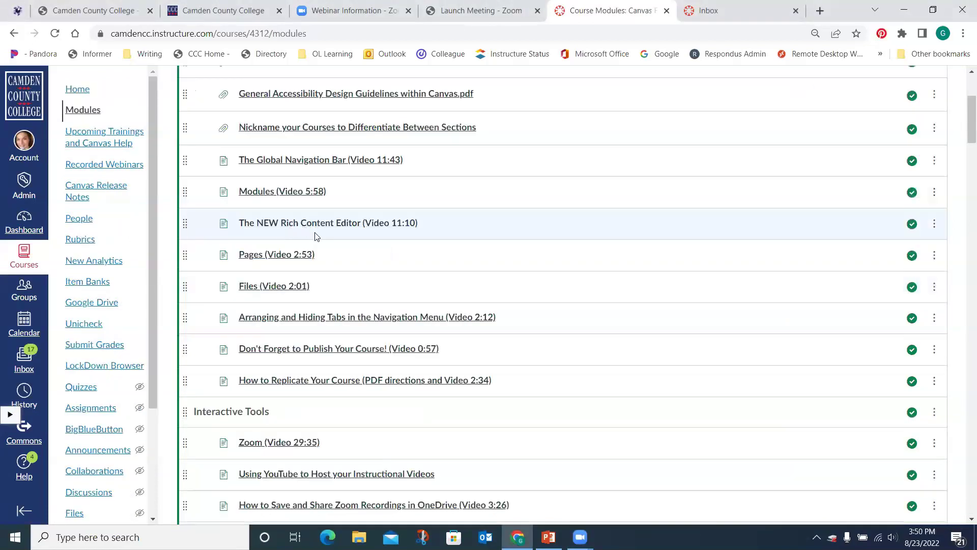
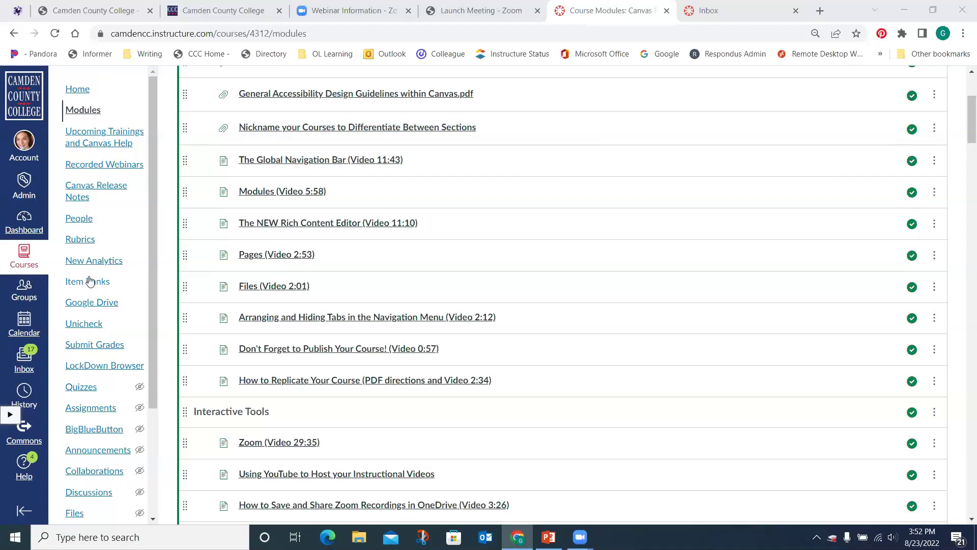
# In Faculty Hub Assignments, drag the Respondus Test Quiz below the Try-It Quiz in Imported Assignments
pyautogui.click(89, 410)
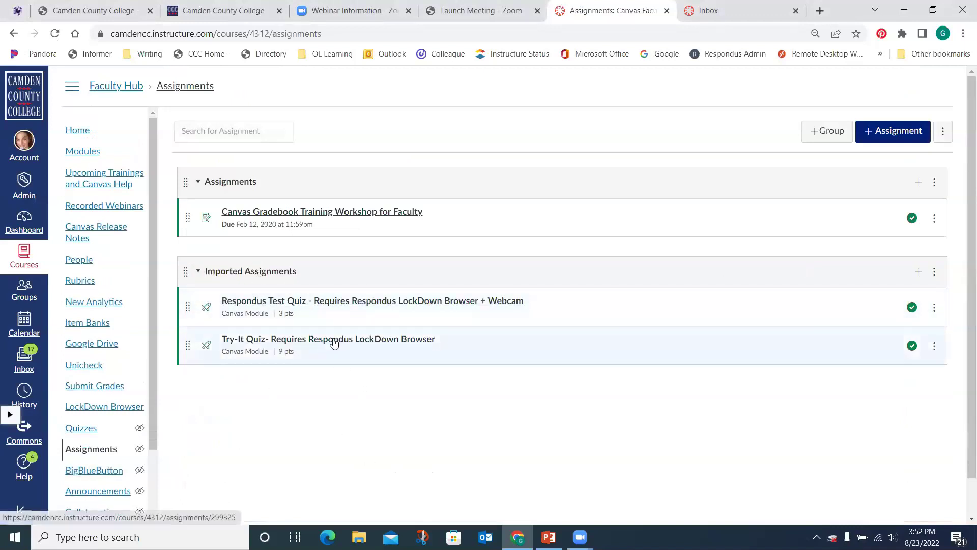
pyautogui.moveTo(187, 310); pyautogui.dragTo(188, 216)
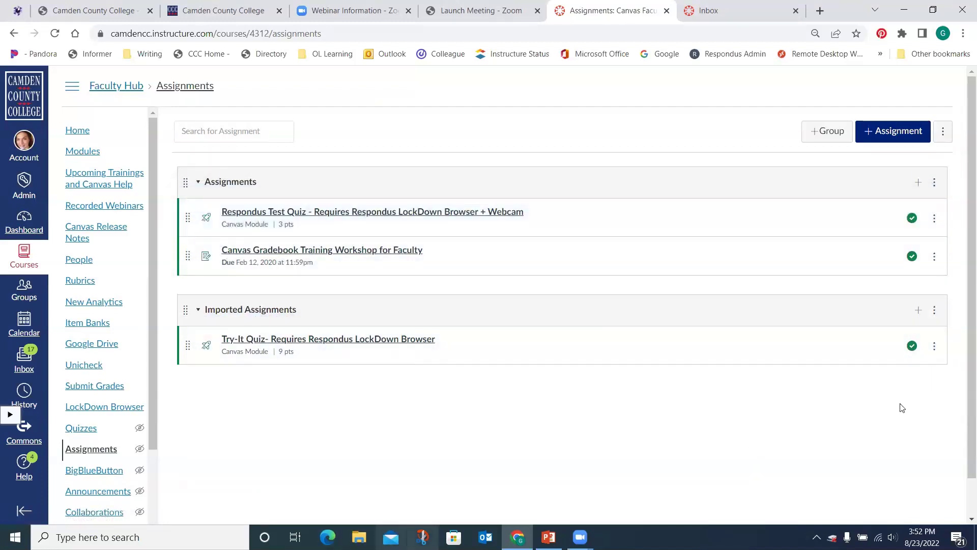
pyautogui.click(934, 347)
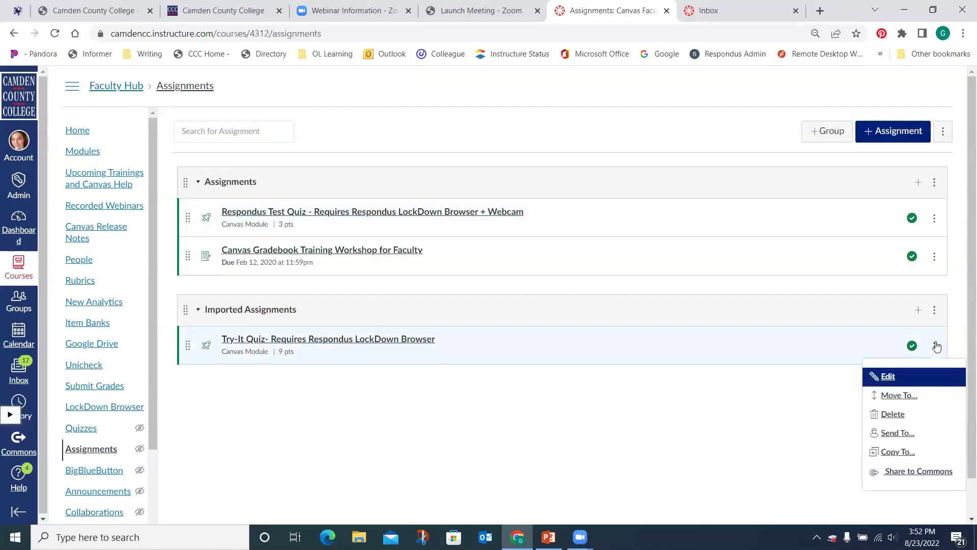
pyautogui.click(897, 396)
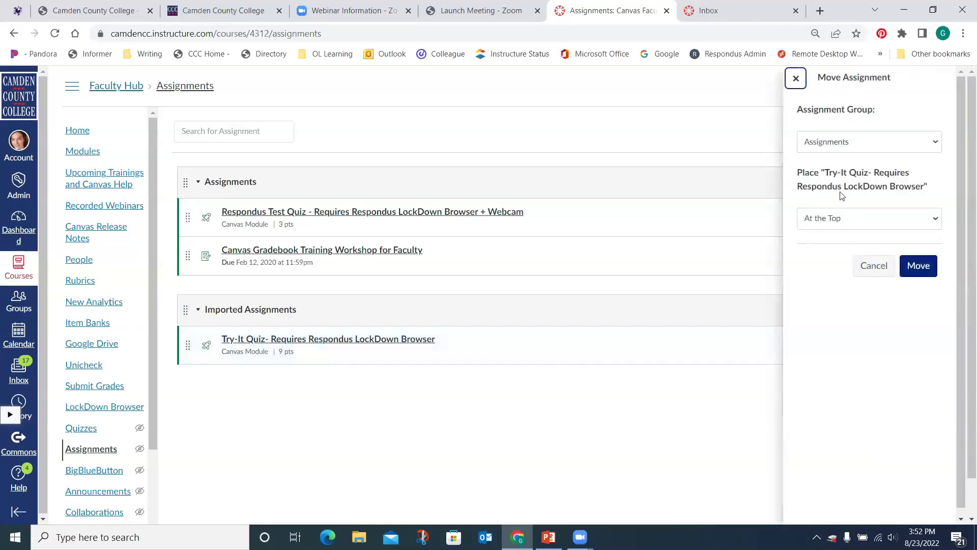
pyautogui.click(796, 78)
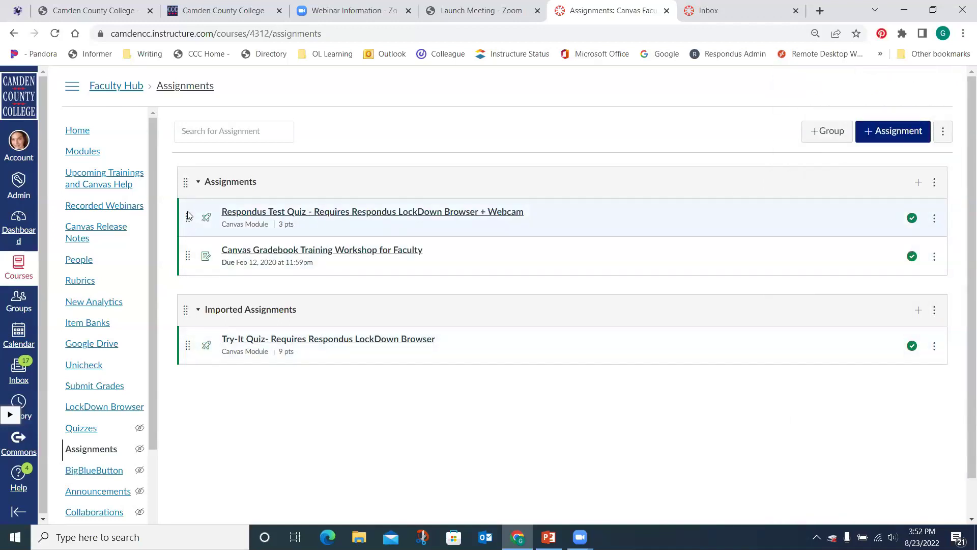
pyautogui.moveTo(189, 217); pyautogui.dragTo(185, 344)
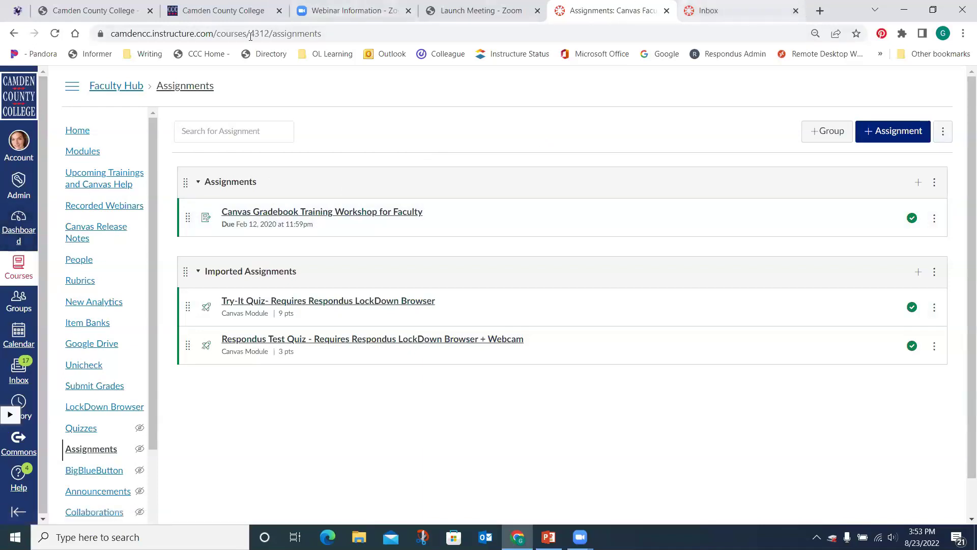
# From the Dashboard, open the Example Shell course under Unpublished Courses and view its Assignments
pyautogui.click(13, 229)
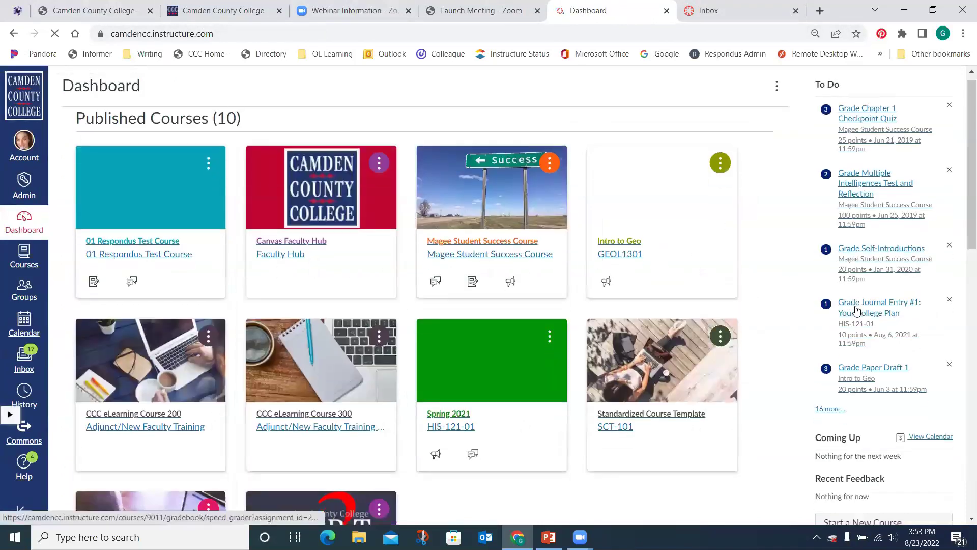
pyautogui.scroll(-3, 841, 311)
pyautogui.scroll(-1, 510, 246)
pyautogui.scroll(-5, 517, 247)
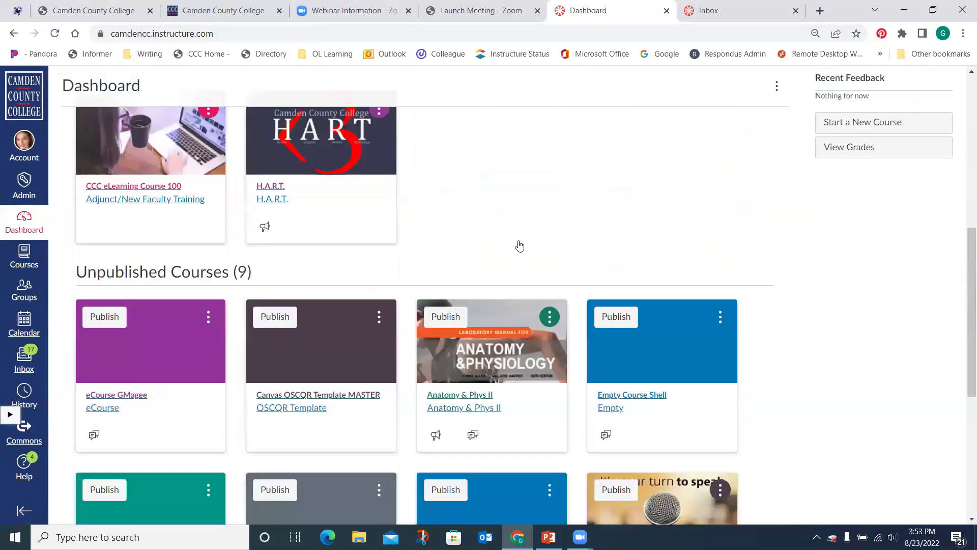
pyautogui.scroll(-3, 519, 245)
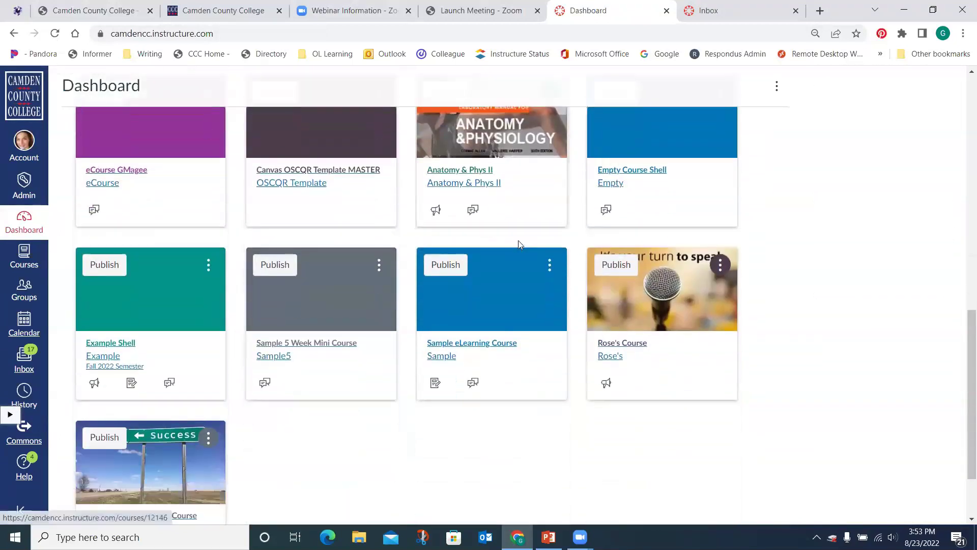
pyautogui.click(103, 356)
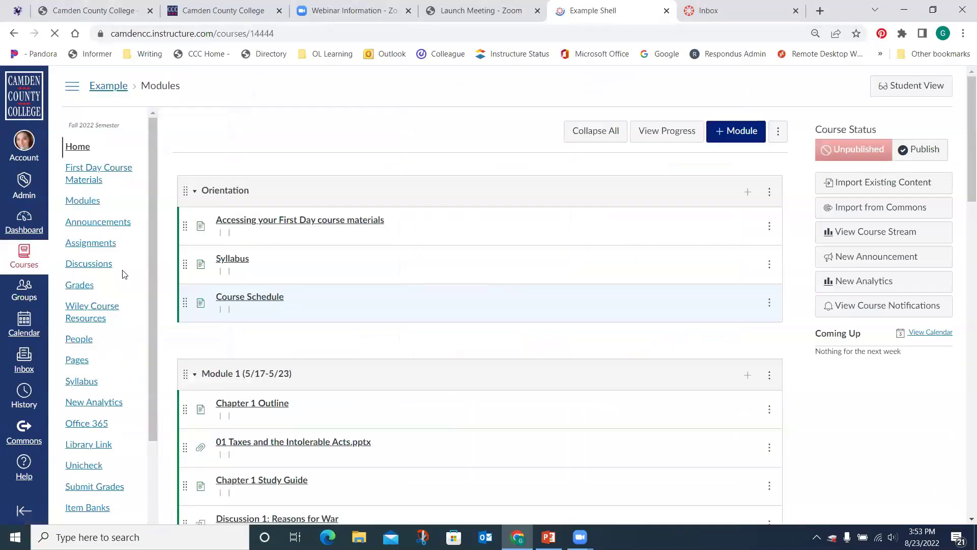
pyautogui.click(87, 244)
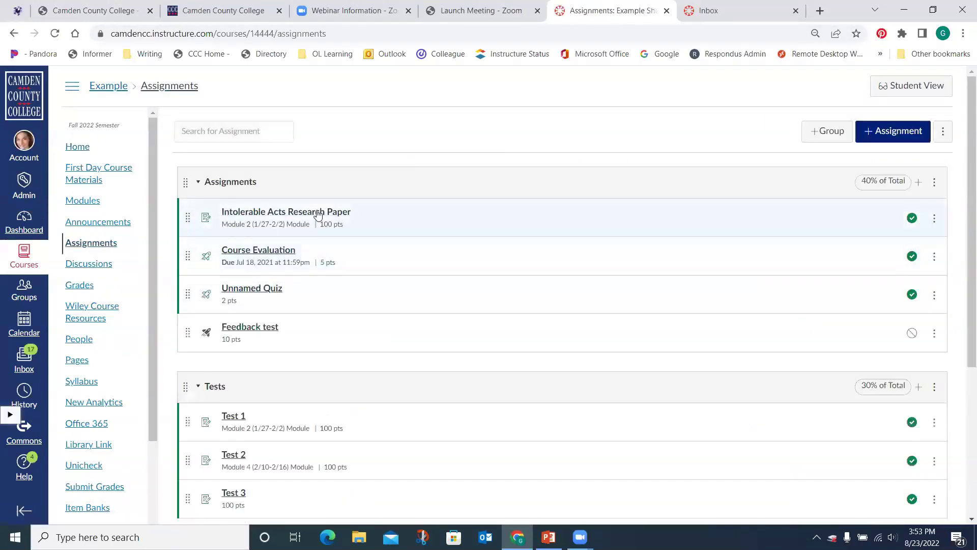
# Edit the Intolerable Acts Research Paper and scroll down to its Assign section
pyautogui.click(313, 212)
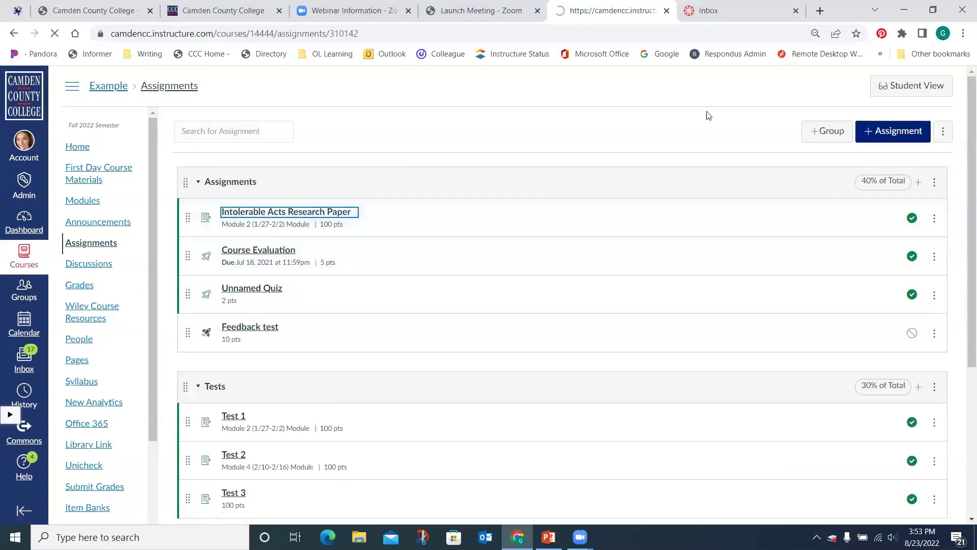
pyautogui.click(735, 136)
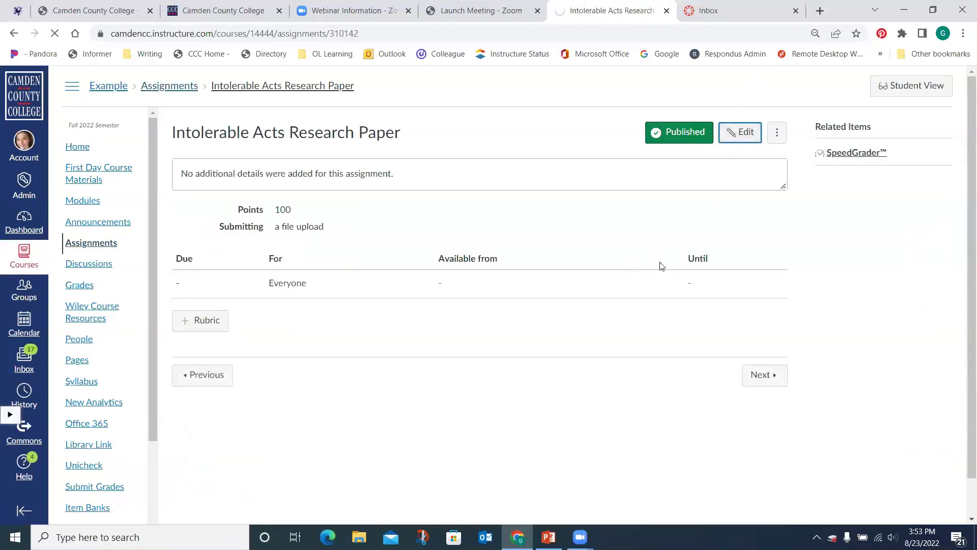
pyautogui.scroll(-10, 779, 277)
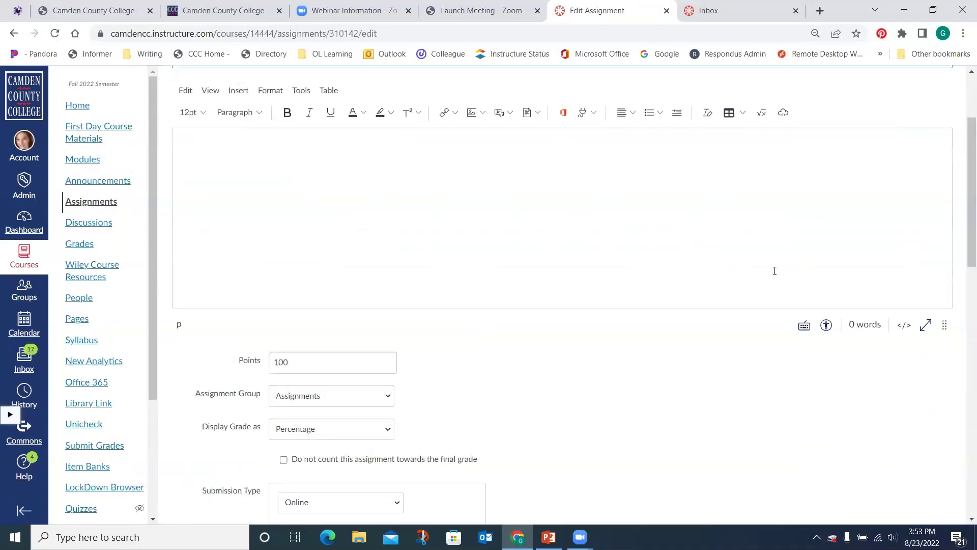
pyautogui.scroll(-5, 772, 280)
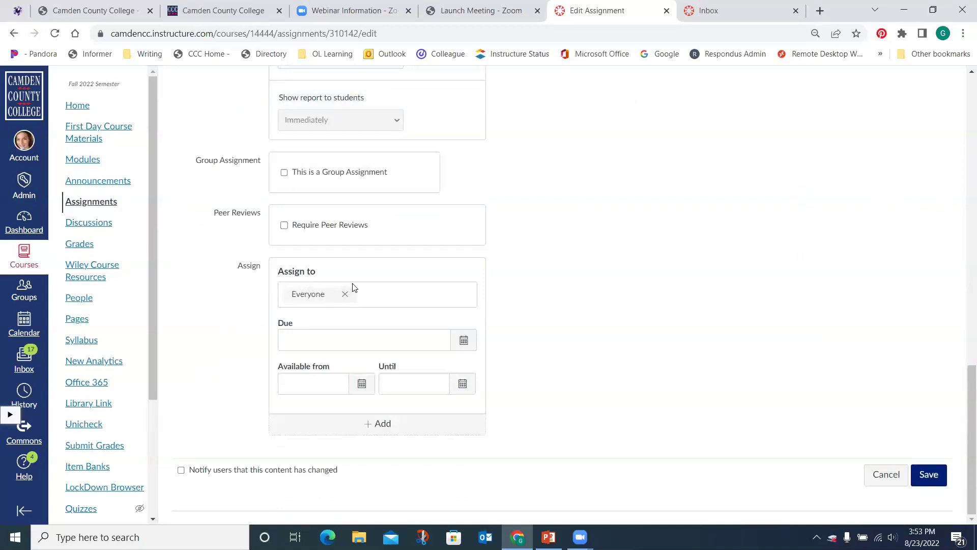
# Assign the paper to the Example Shell section and add a second assign-to block
pyautogui.click(389, 295)
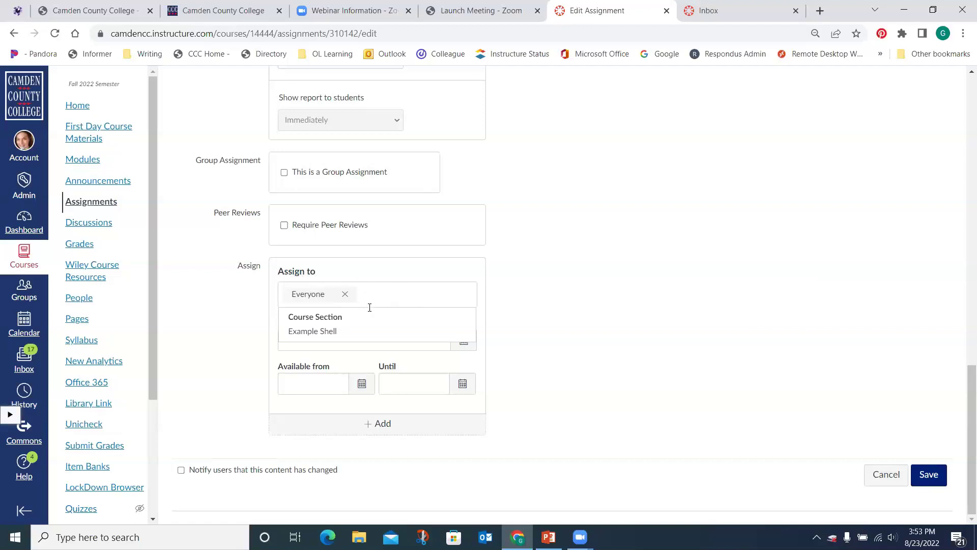
pyautogui.click(312, 333)
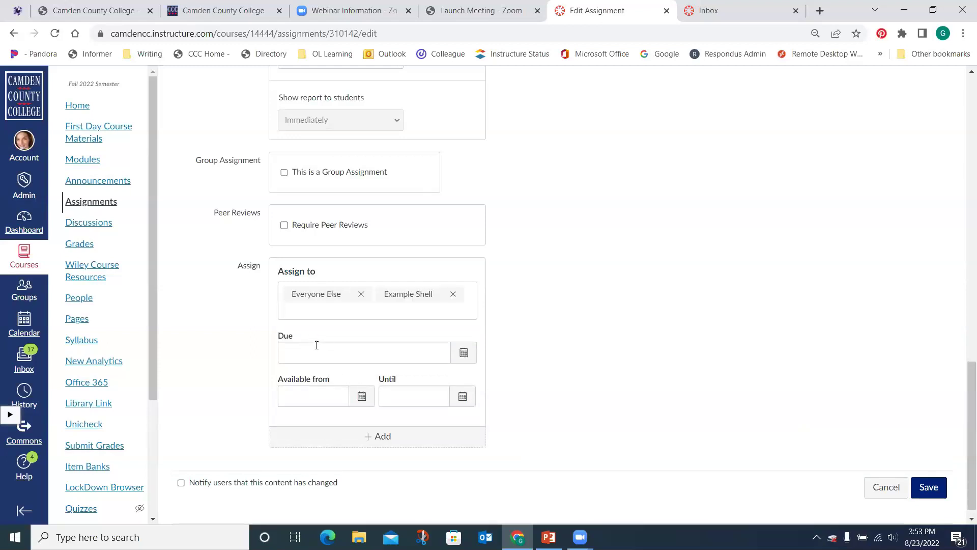
pyautogui.click(312, 398)
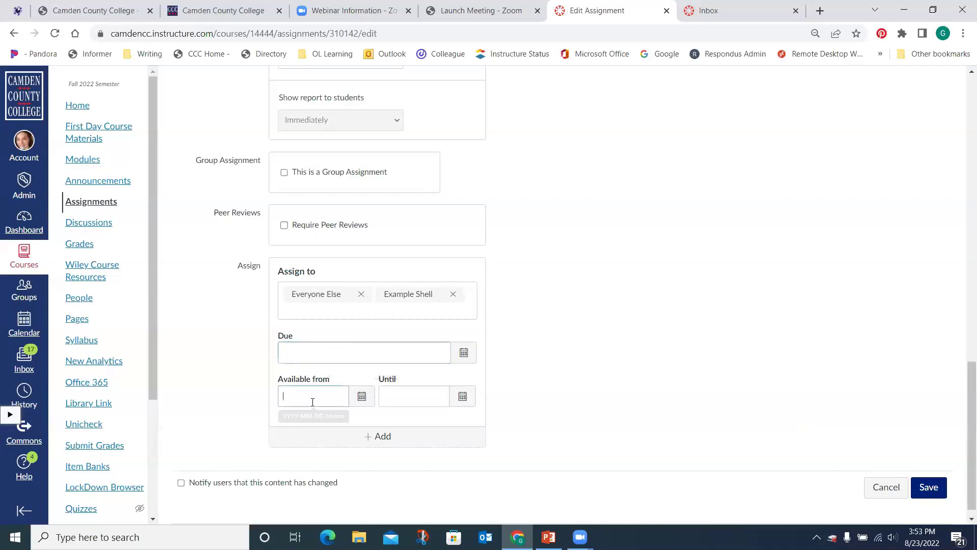
pyautogui.click(411, 436)
pyautogui.scroll(-4, 598, 402)
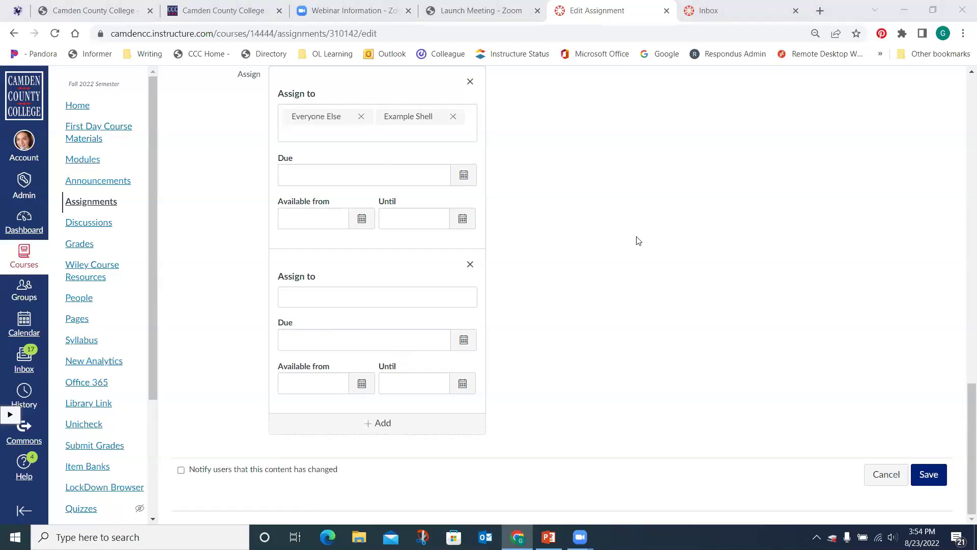
pyautogui.click(763, 283)
pyautogui.click(31, 226)
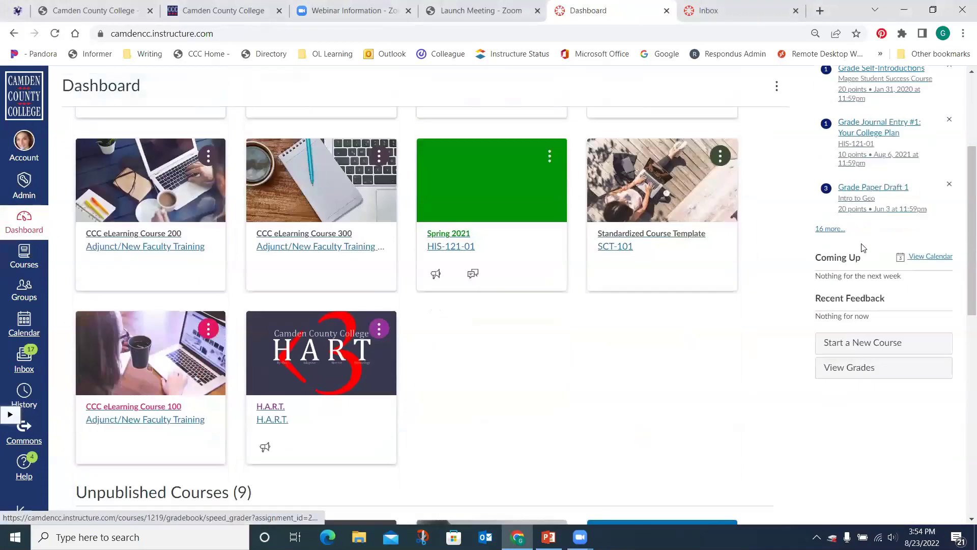
pyautogui.scroll(-3, 860, 245)
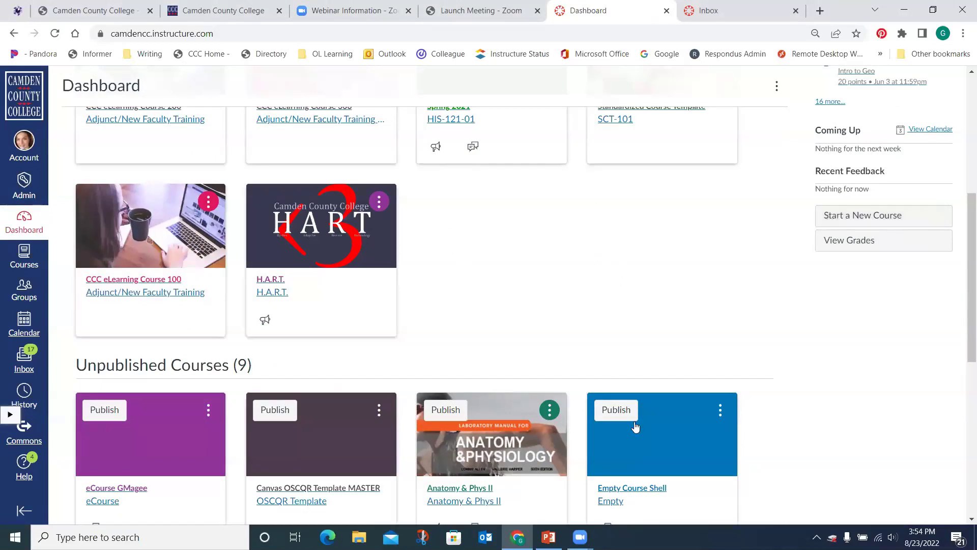
pyautogui.click(580, 537)
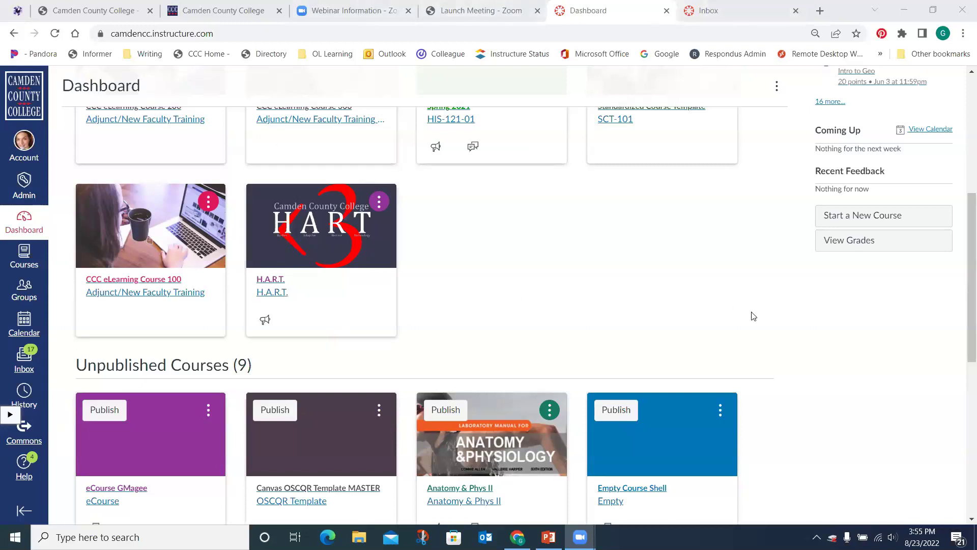
pyautogui.scroll(5, 752, 316)
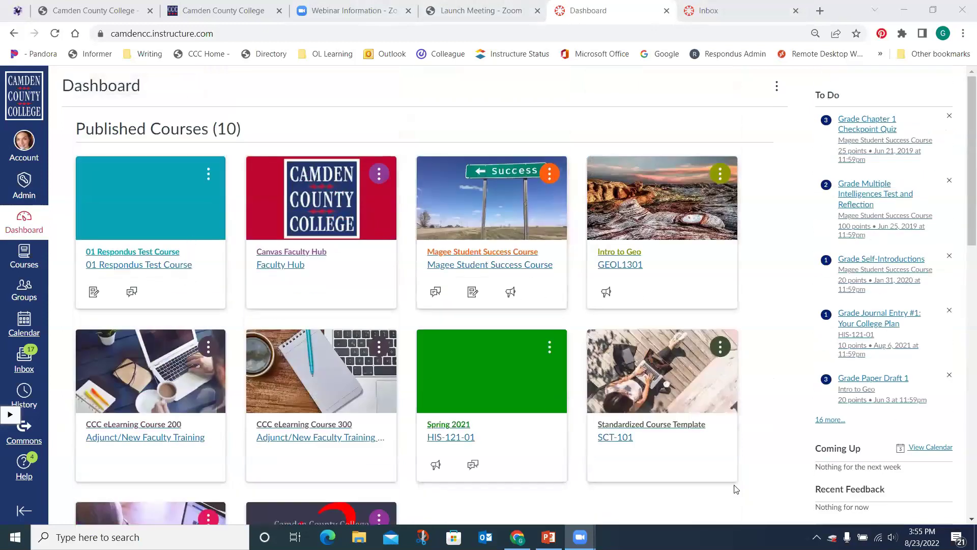
pyautogui.scroll(-7, 739, 472)
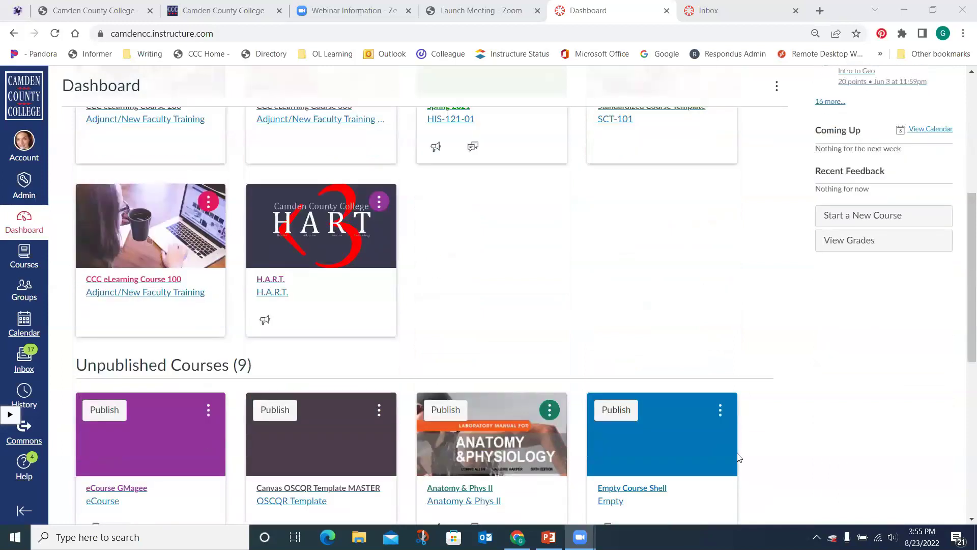
pyautogui.scroll(-6, 736, 459)
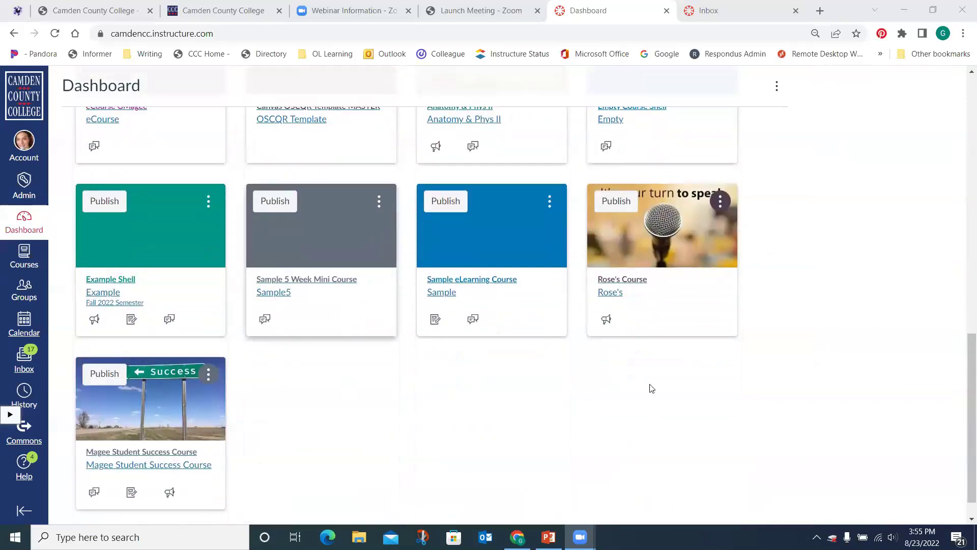
pyautogui.scroll(3, 673, 445)
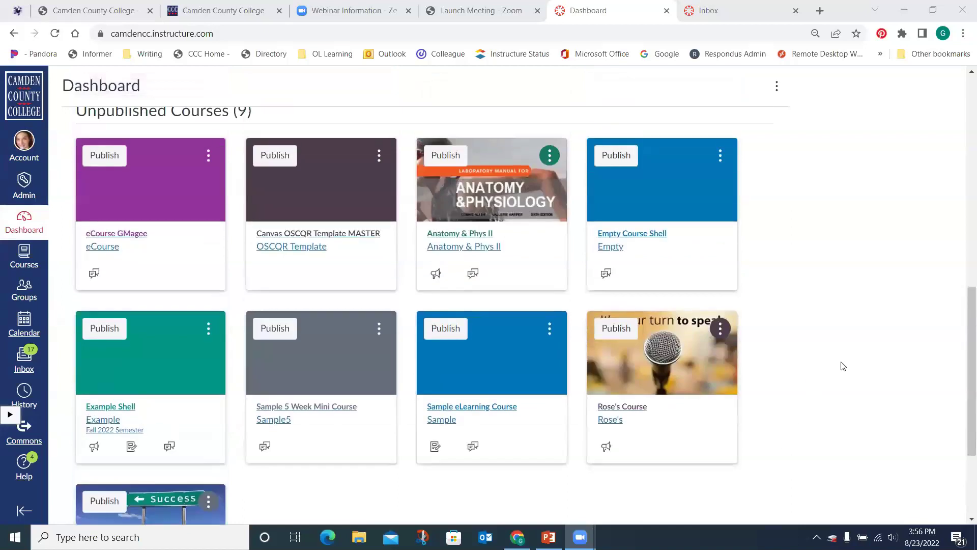
pyautogui.scroll(3, 840, 366)
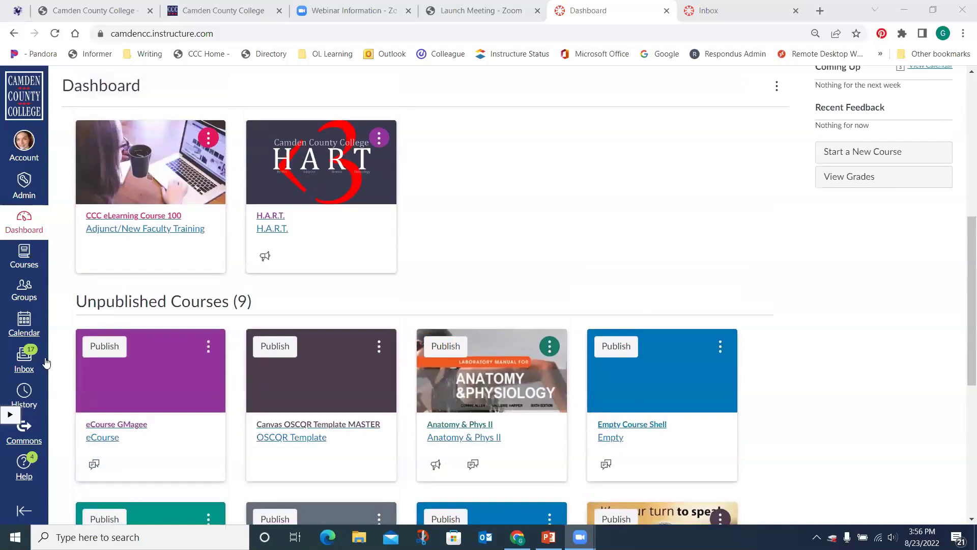
pyautogui.scroll(1, 872, 353)
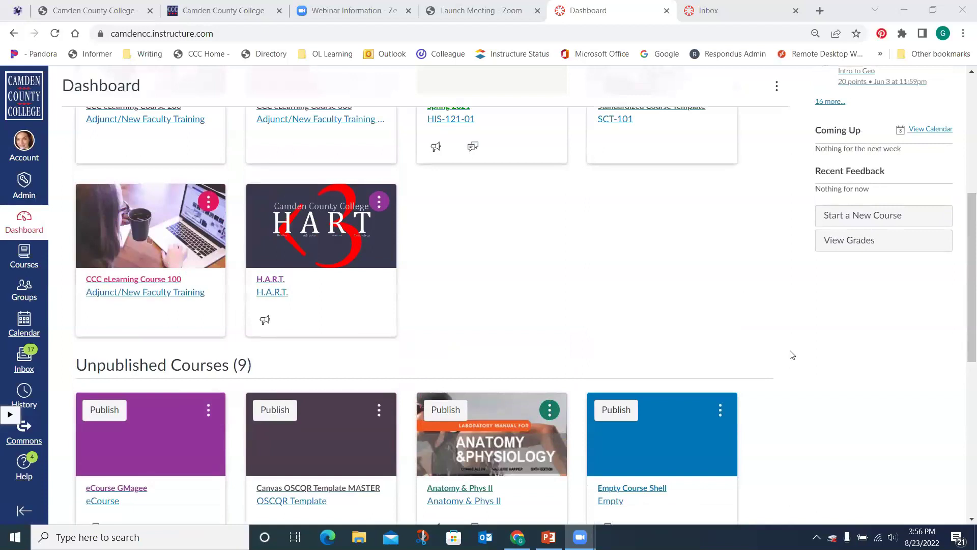
pyautogui.scroll(1, 792, 354)
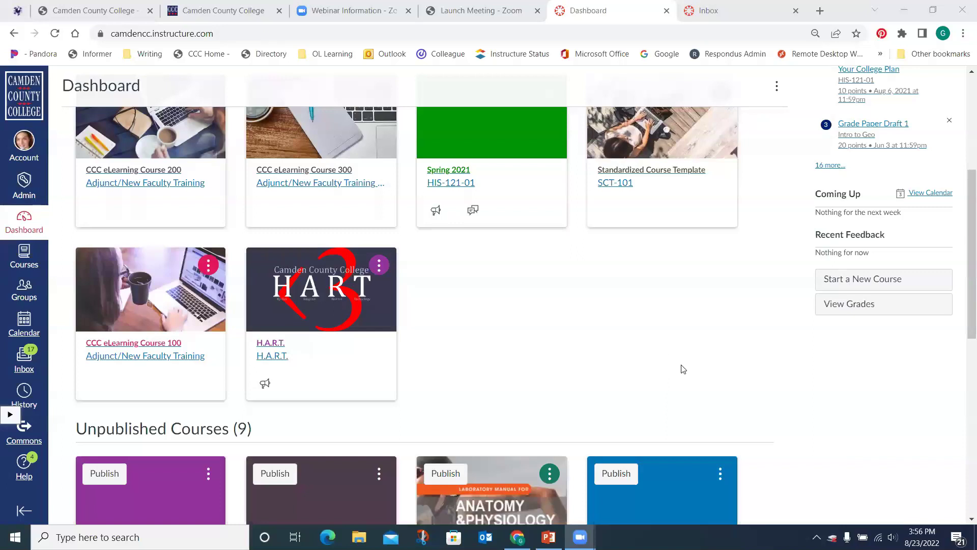
pyautogui.scroll(3, 683, 374)
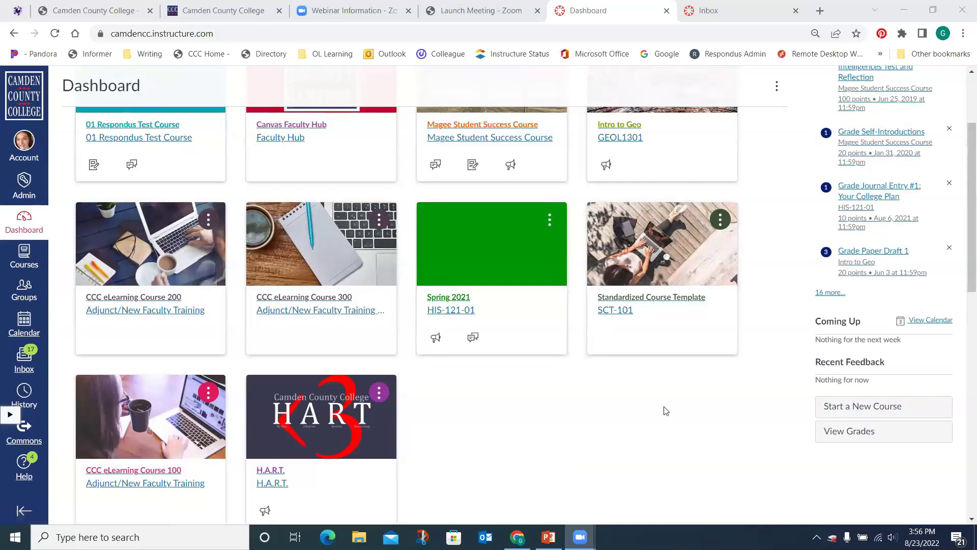
pyautogui.scroll(1, 665, 410)
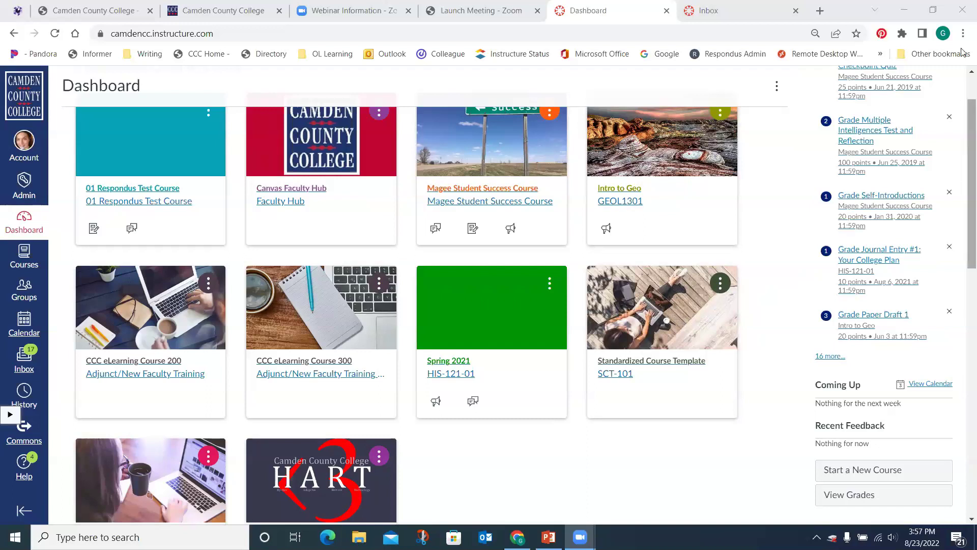
# Review the published Dashboard course cards, then open the Canvas Faculty Hub course
pyautogui.moveTo(964, 158); pyautogui.dragTo(963, 130)
pyautogui.scroll(1, 963, 131)
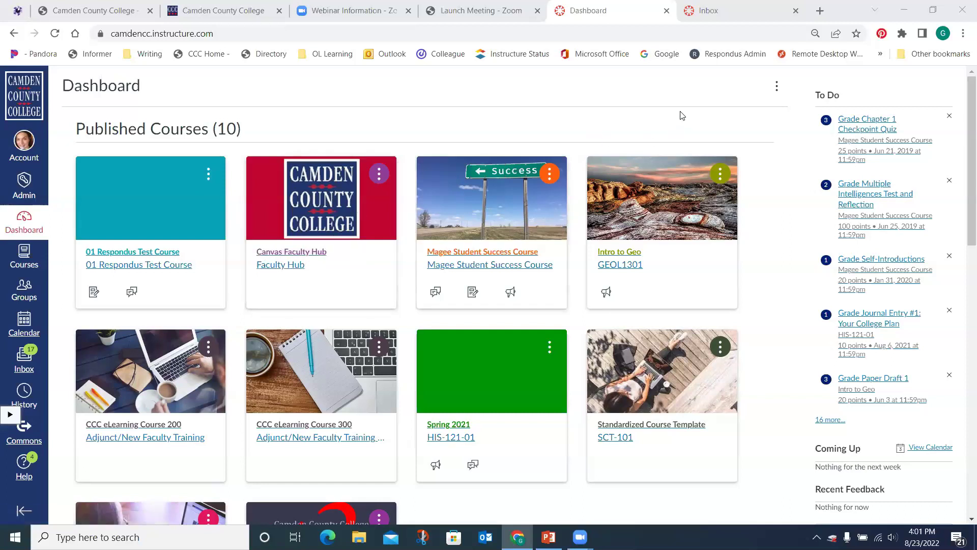
pyautogui.click(284, 263)
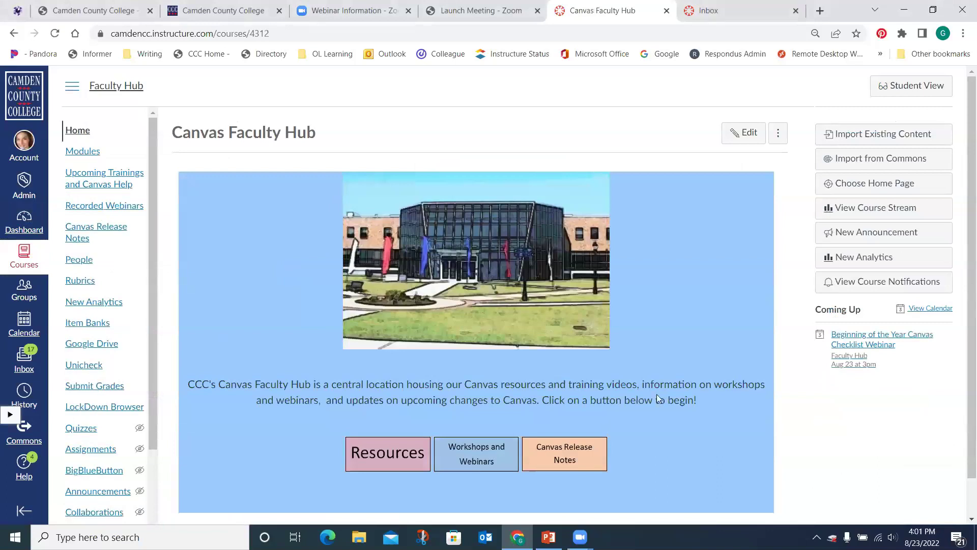
# Scroll through the Faculty Hub home page, then switch to the Beginning of the Year Canvas Checklist deck in PowerPoint
pyautogui.scroll(-1, 657, 394)
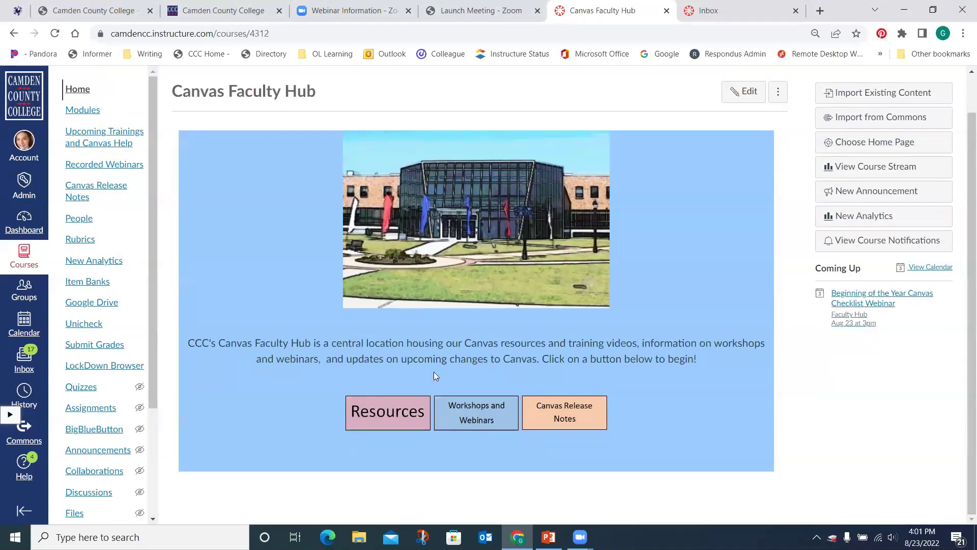
pyautogui.click(453, 532)
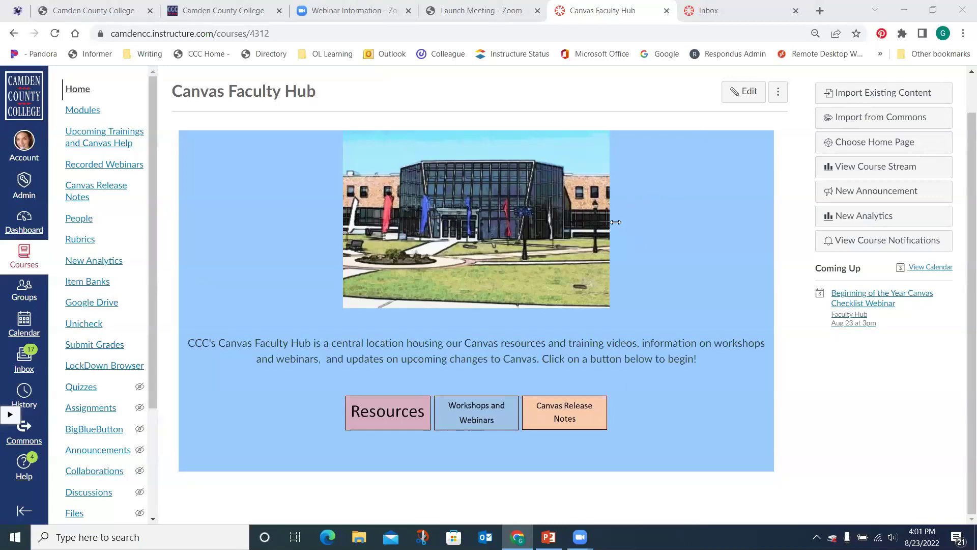
pyautogui.click(549, 537)
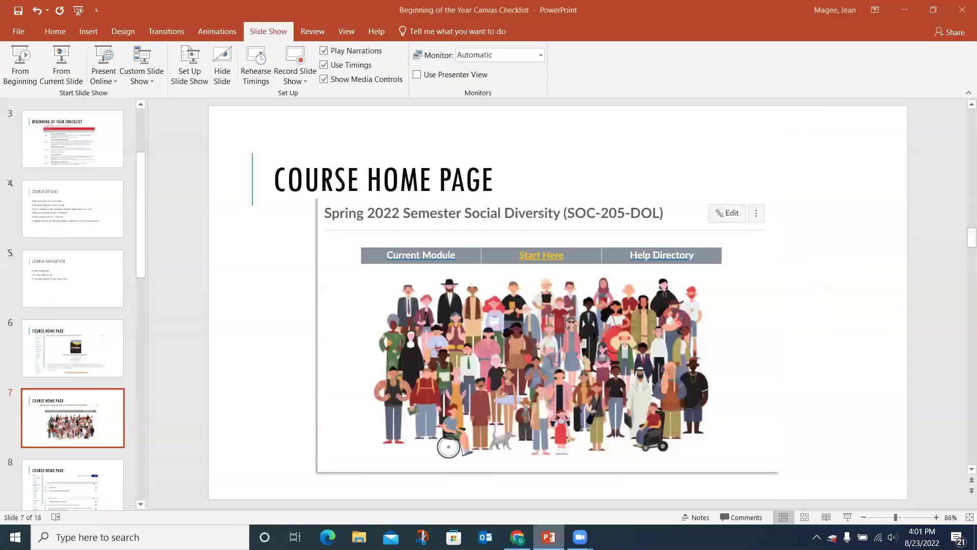
# Display slide 17, the Canvas Faculty Hub slide with eLearning Division support details
pyautogui.scroll(-7, 63, 417)
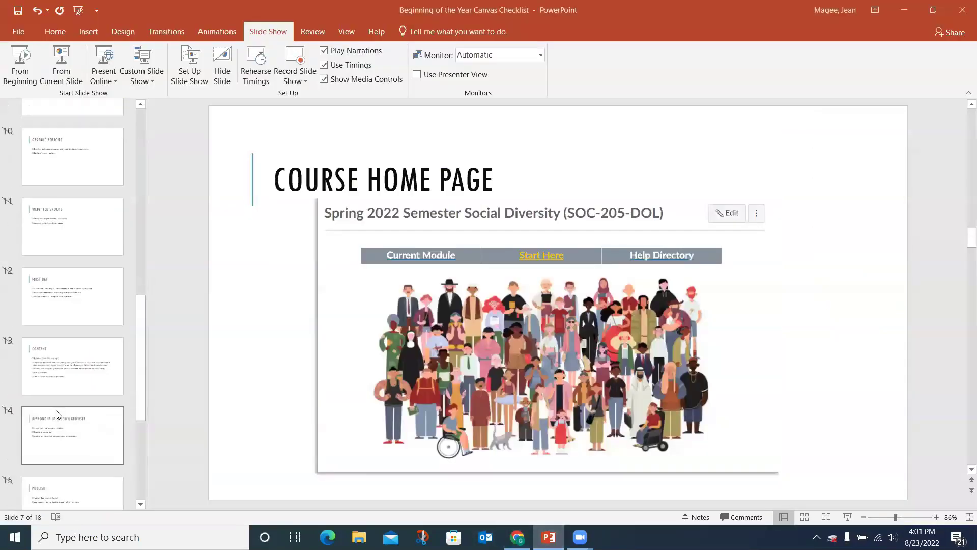
pyautogui.scroll(-4, 56, 414)
pyautogui.click(57, 398)
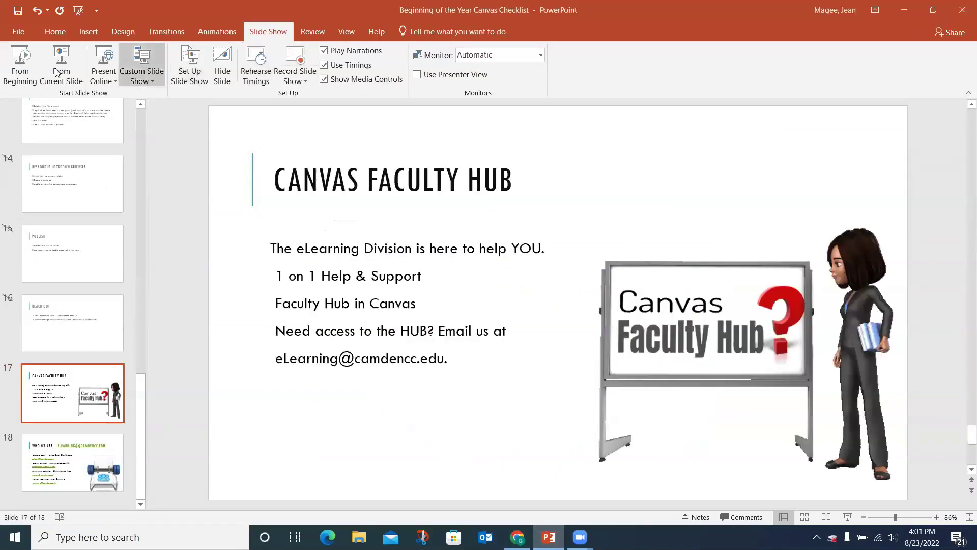